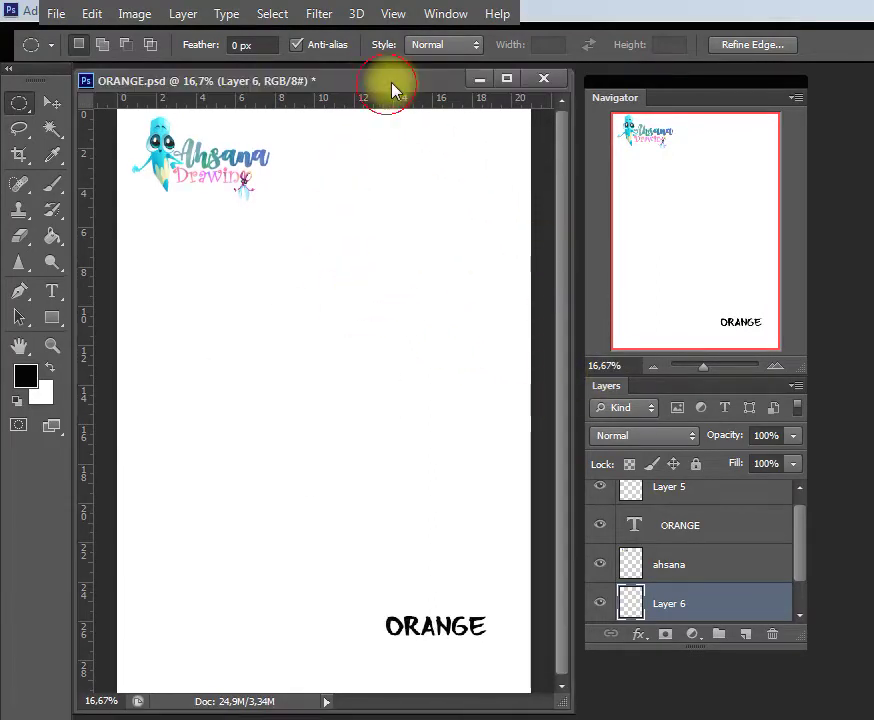
# Step: Stroke a circular selection in the page middle with a black outline
pyautogui.moveTo(200, 292); pyautogui.dragTo(400, 492)
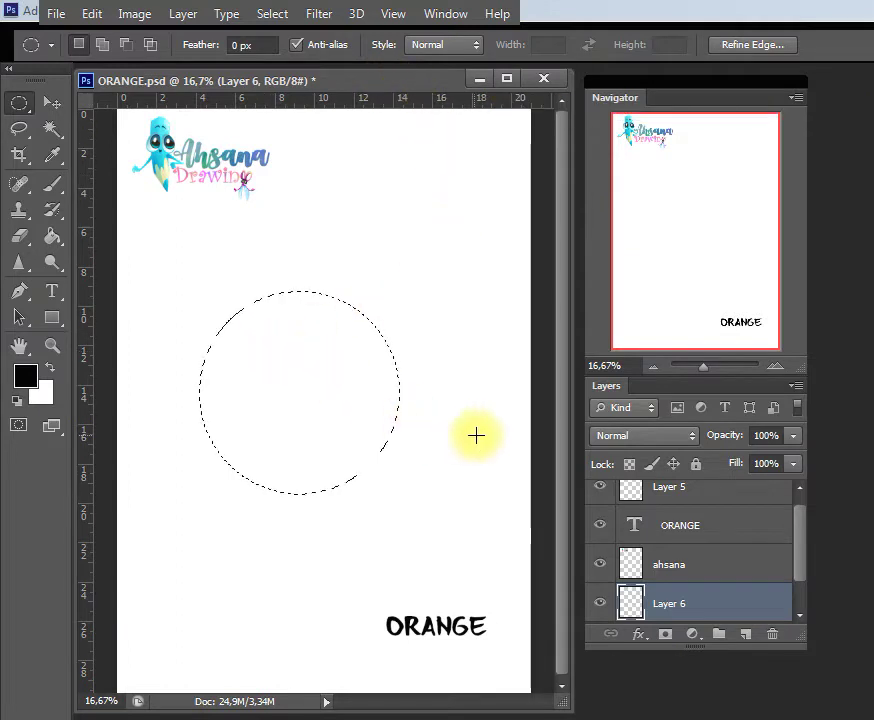
pyautogui.rightClick(318, 305)
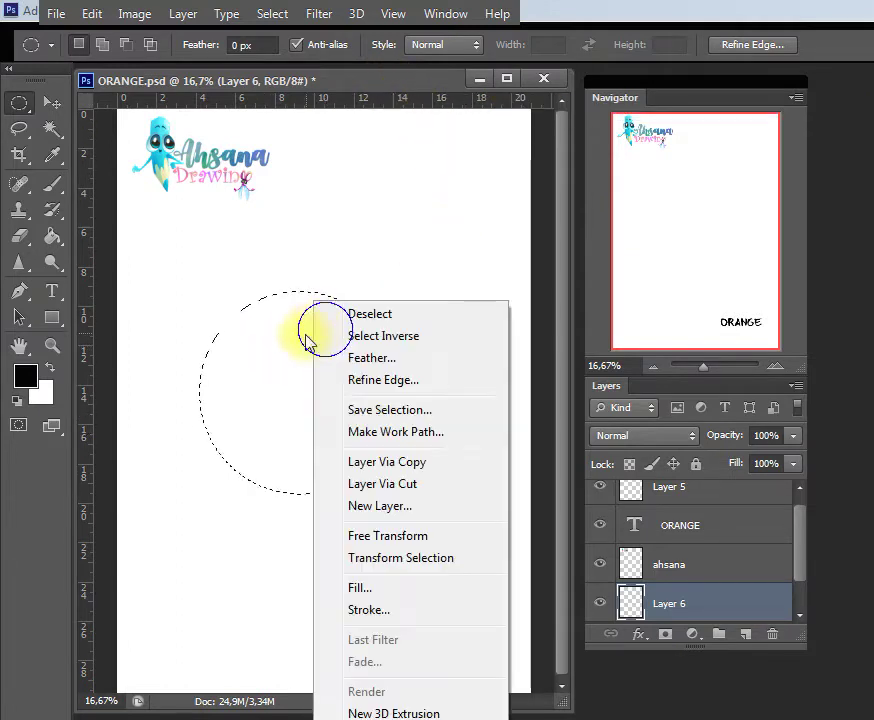
pyautogui.click(370, 610)
pyautogui.click(800, 187)
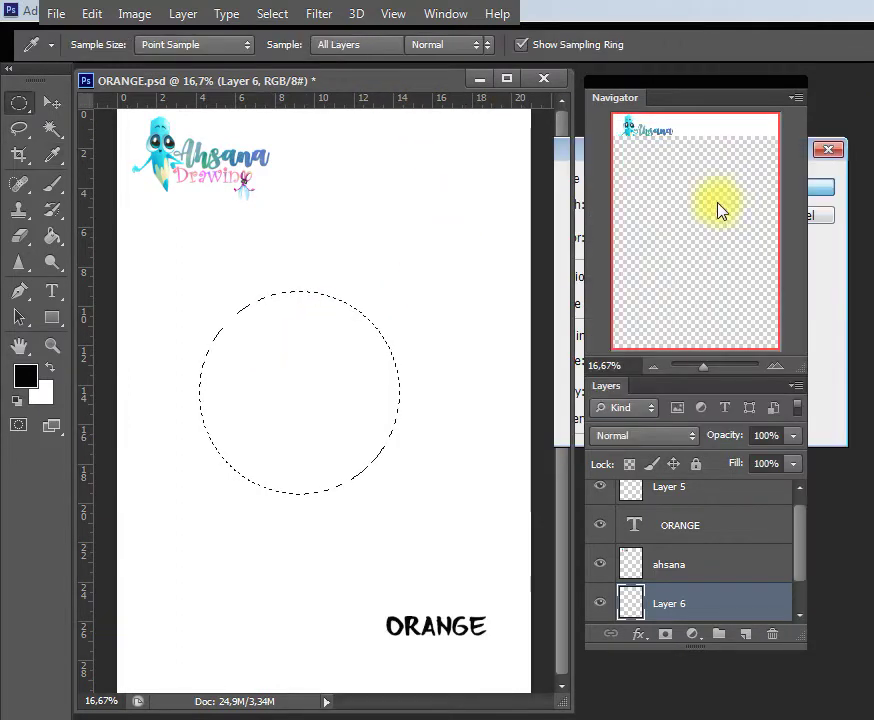
# Step: Deselect and squash the circle outline slightly in height
pyautogui.hotkey('ctrl', 'd')
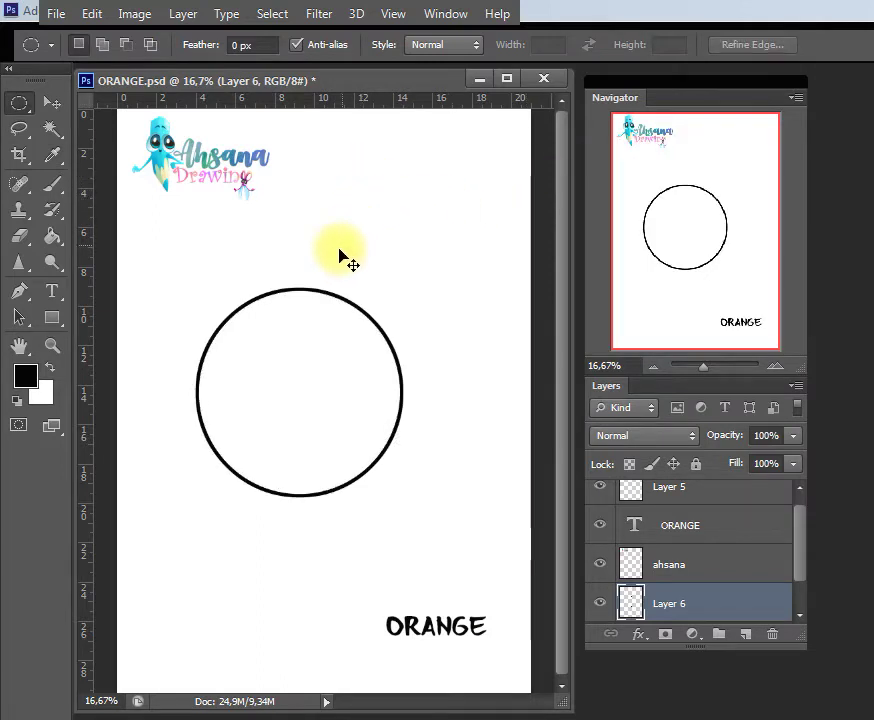
pyautogui.hotkey('ctrl', 't')
pyautogui.moveTo(302, 287); pyautogui.dragTo(298, 293)
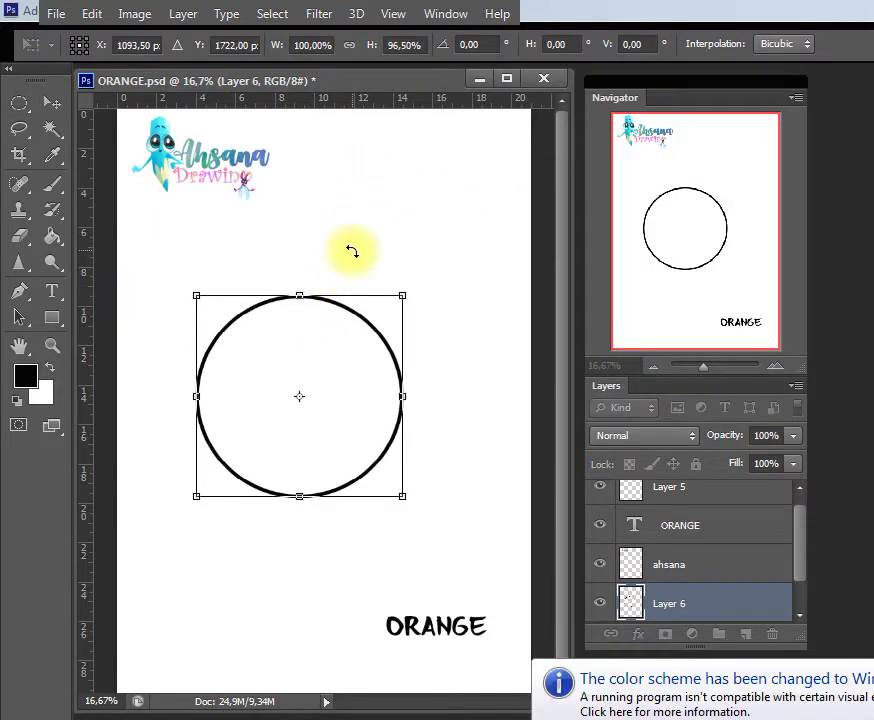
pyautogui.press('Return')
pyautogui.press('m')
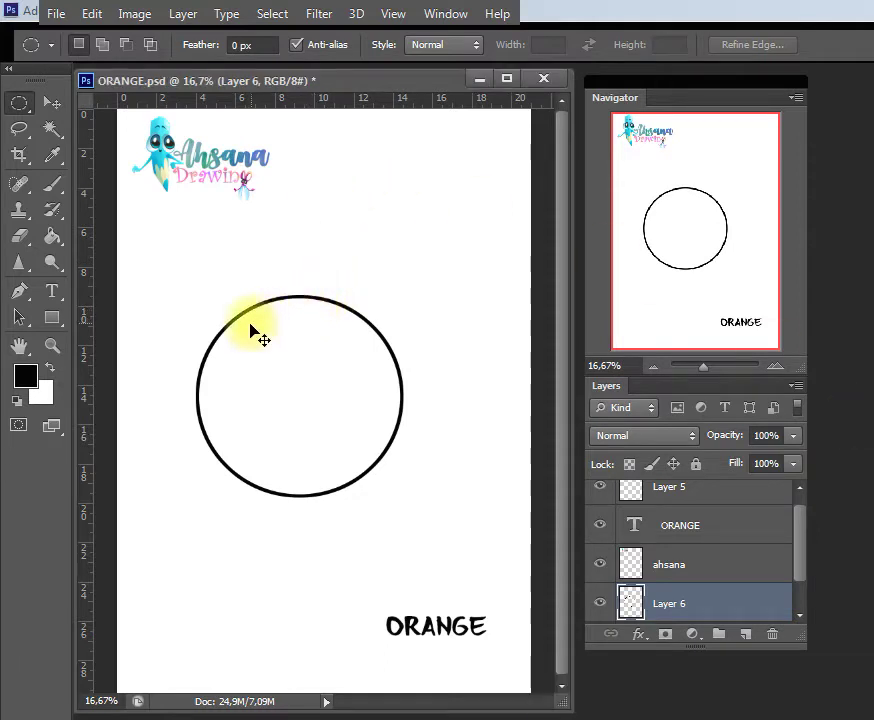
# Step: Erase a gap at the circle's top and pick a hard round brush
pyautogui.press('e')
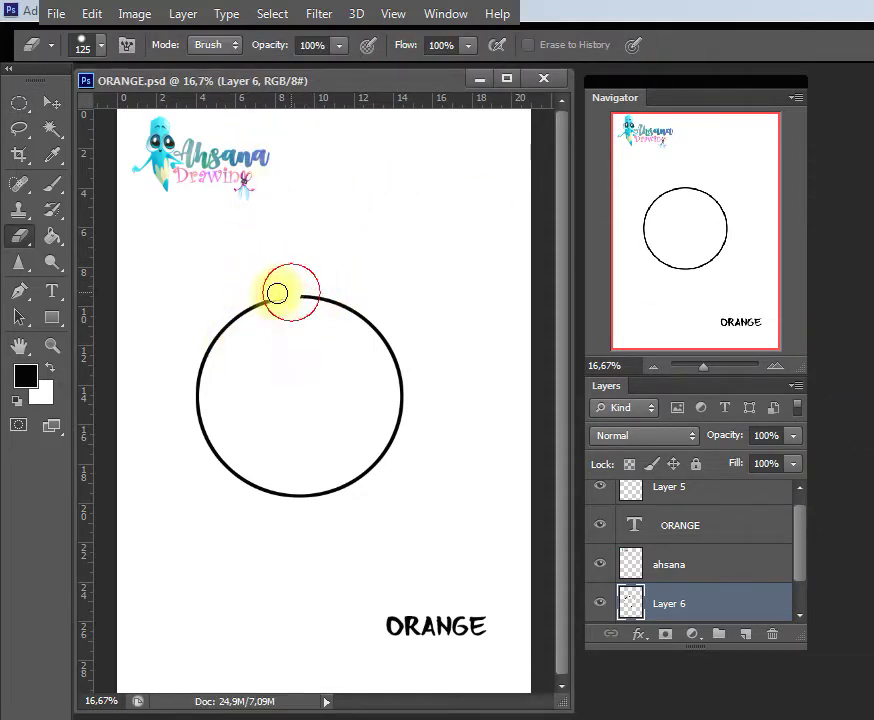
pyautogui.moveTo(264, 298); pyautogui.dragTo(310, 302)
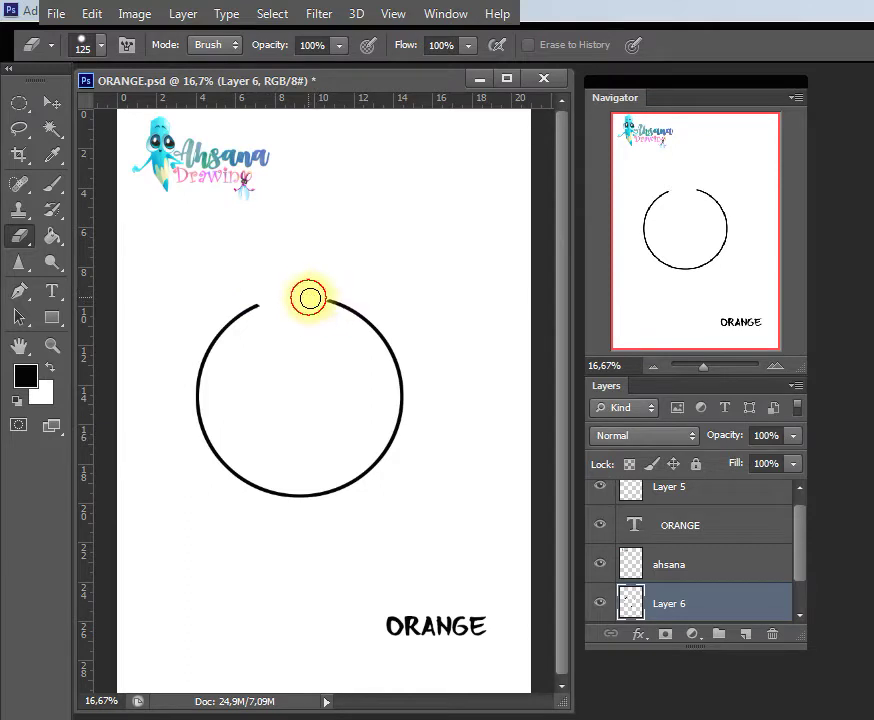
pyautogui.press('b')
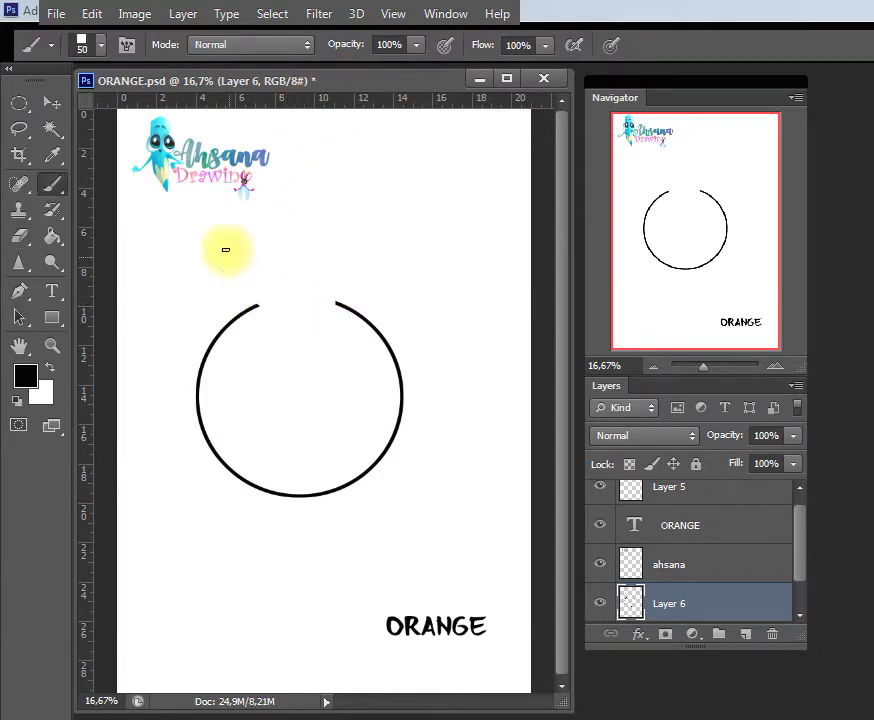
pyautogui.click(100, 44)
pyautogui.click(70, 197)
pyautogui.click(330, 92)
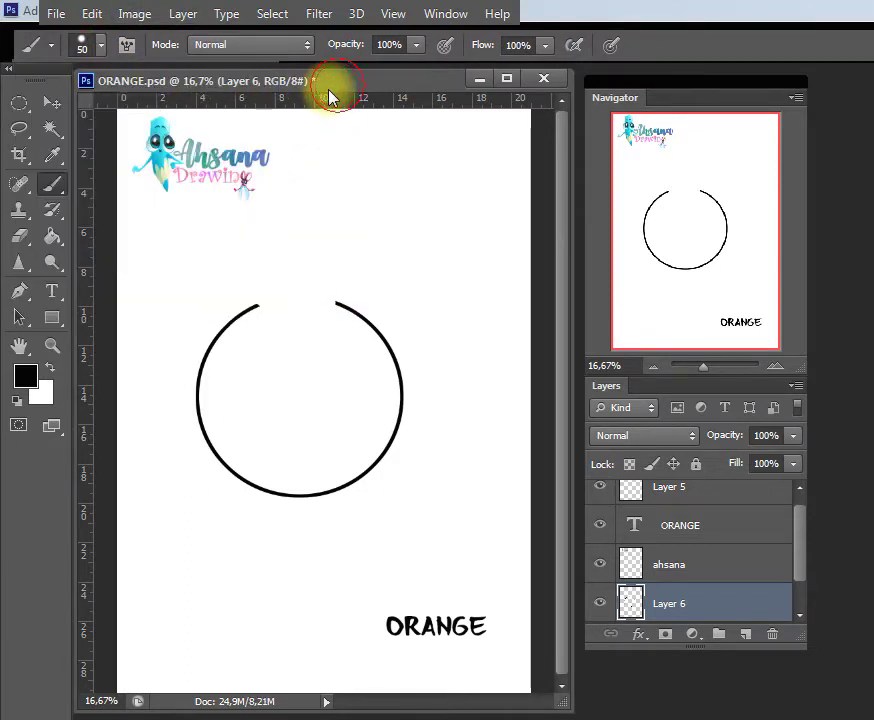
# Step: Repaint the circle's top edge across the gap with a slightly smaller brush
pyautogui.moveTo(256, 306); pyautogui.dragTo(332, 306)
pyautogui.hotkey('ctrl', 'z')
pyautogui.press('[')
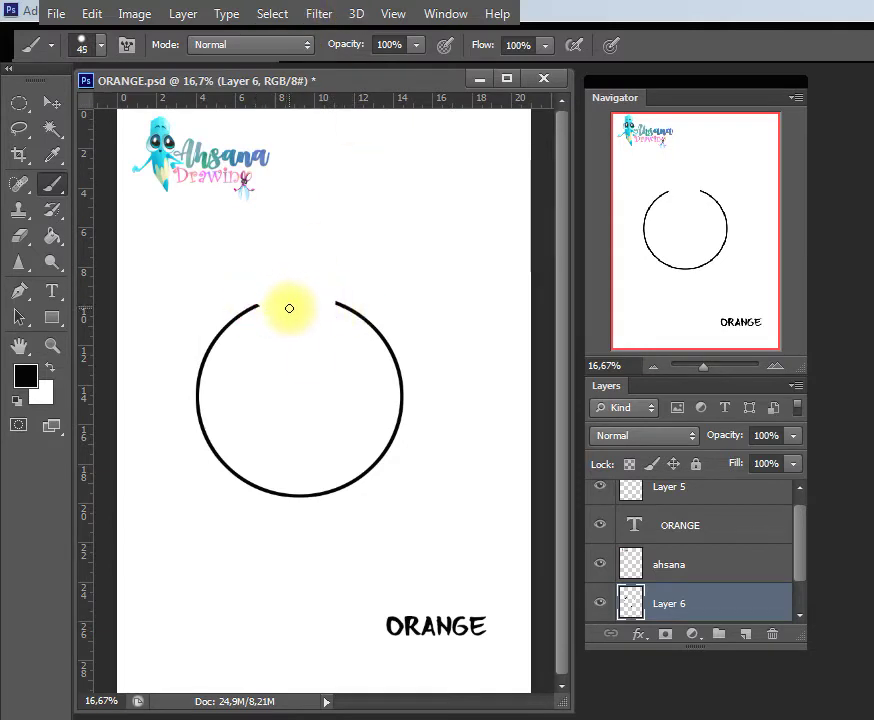
pyautogui.moveTo(258, 307); pyautogui.dragTo(336, 306)
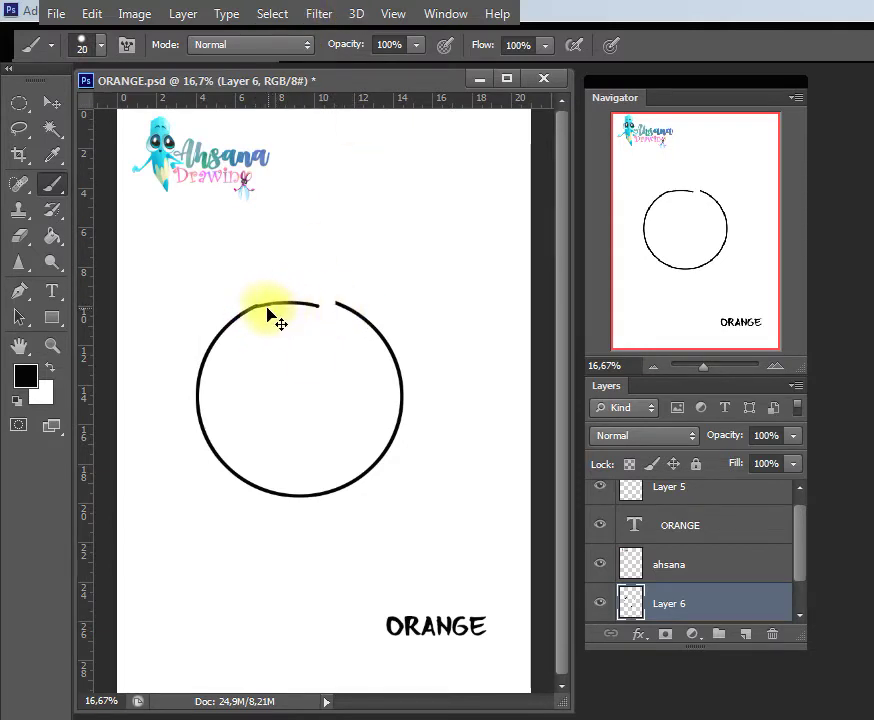
pyautogui.moveTo(252, 306); pyautogui.dragTo(336, 304)
pyautogui.hotkey('ctrl', 'z')
pyautogui.moveTo(251, 305); pyautogui.dragTo(336, 306)
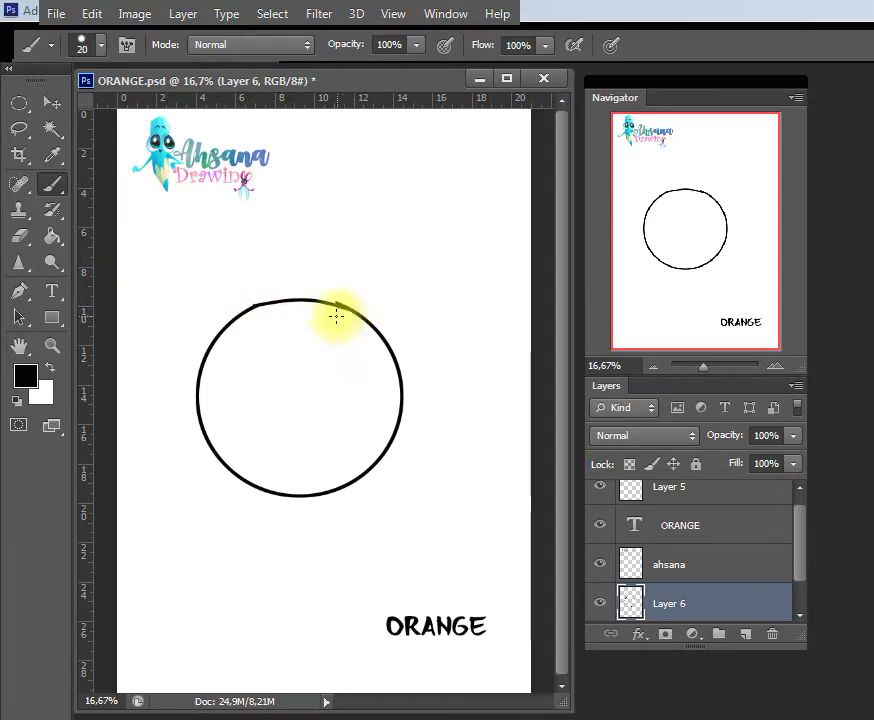
# Step: Paint a short curved stem on top of the orange
pyautogui.press('e')
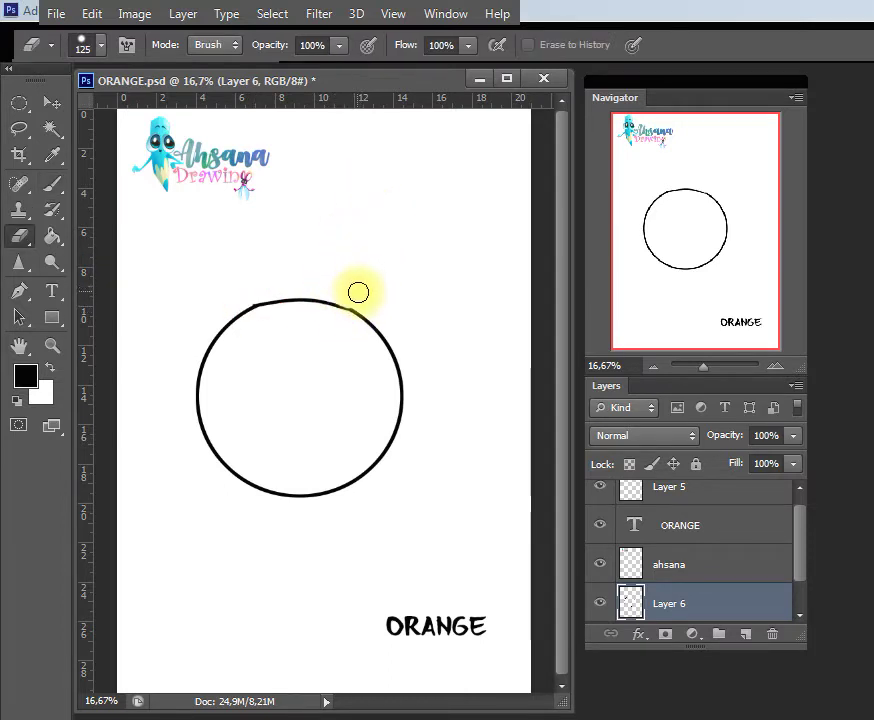
pyautogui.press('b')
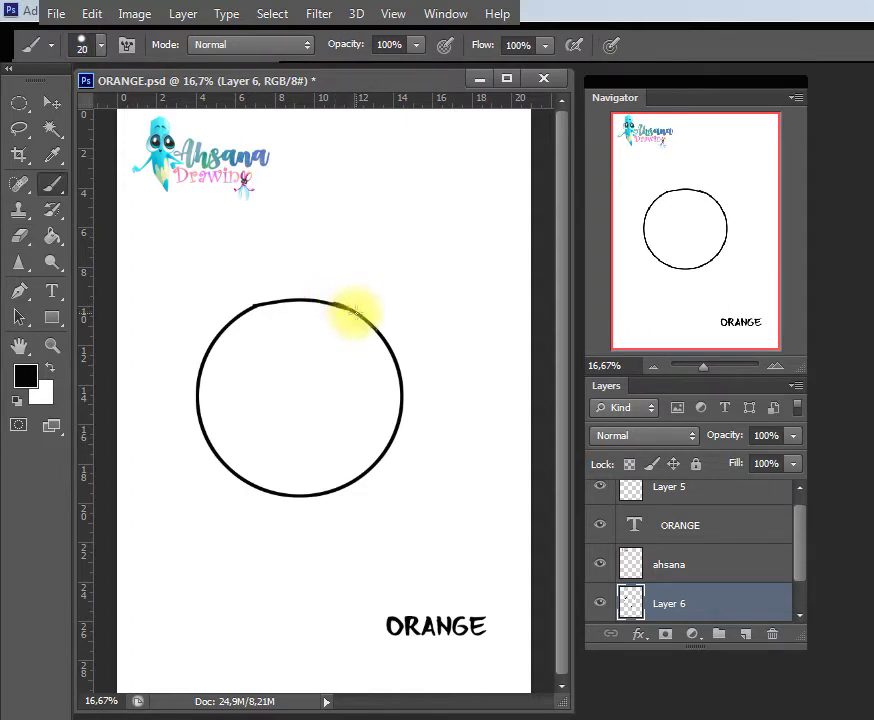
pyautogui.press('e')
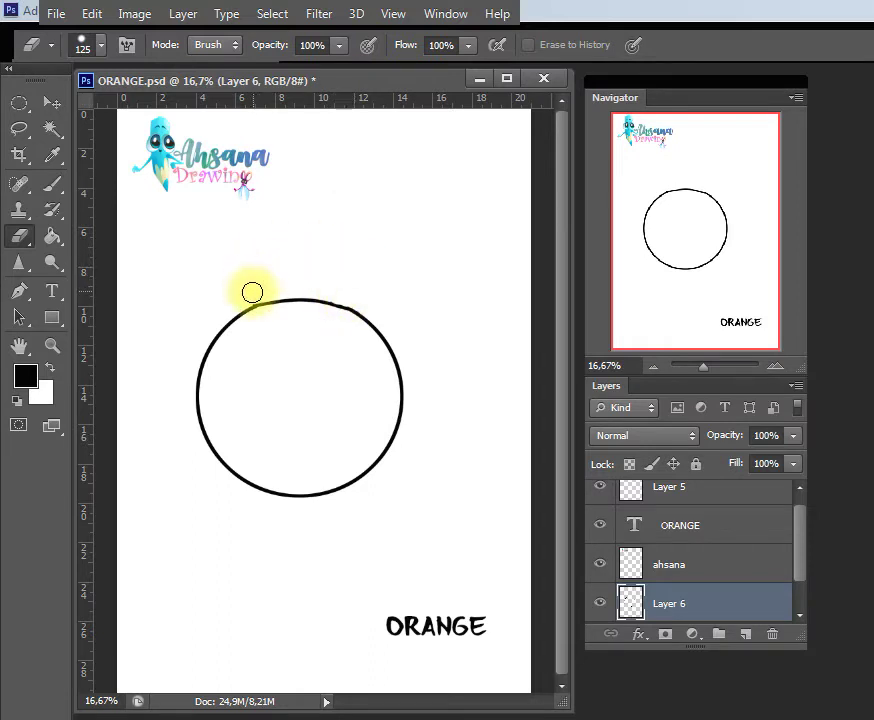
pyautogui.press('b')
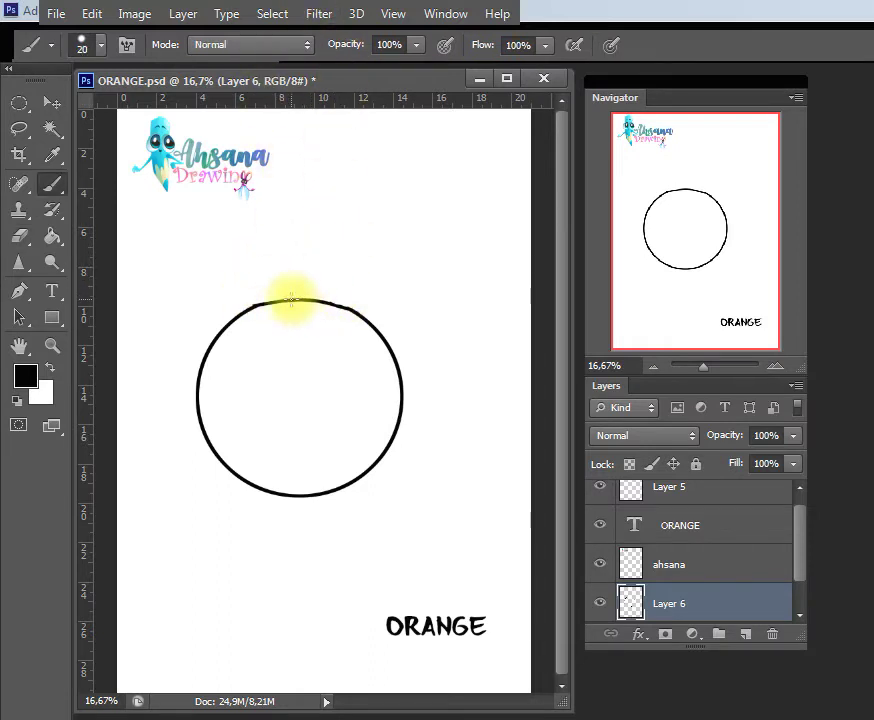
pyautogui.moveTo(294, 301)
pyautogui.mouseDown()
pyautogui.moveTo(318, 285)
pyautogui.moveTo(304, 298)
pyautogui.mouseUp()
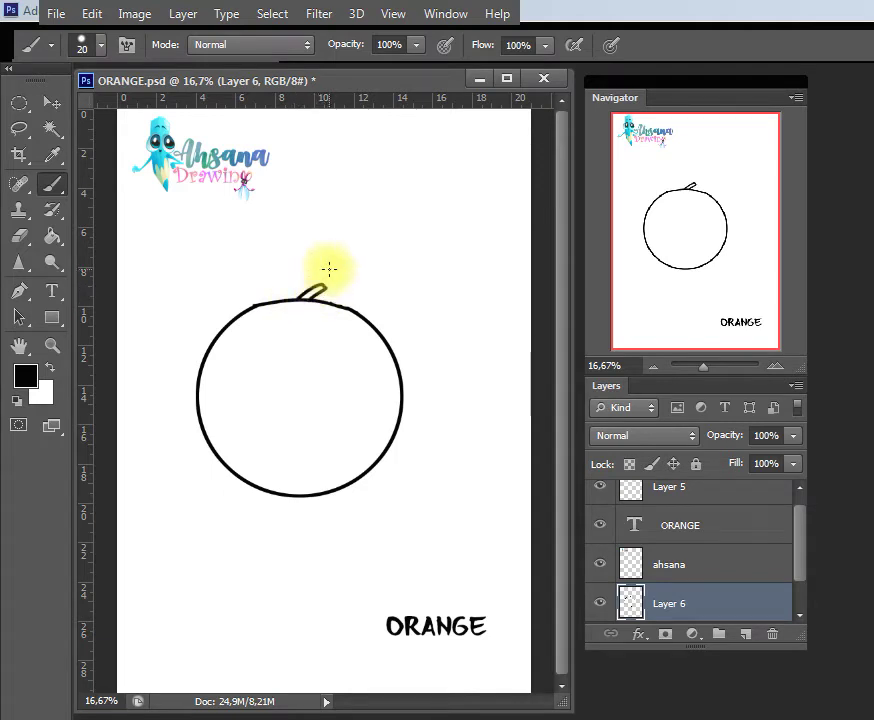
# Step: Test-select the orange's inside, then add a new empty Layer 7
pyautogui.press('w')
pyautogui.click(360, 385)
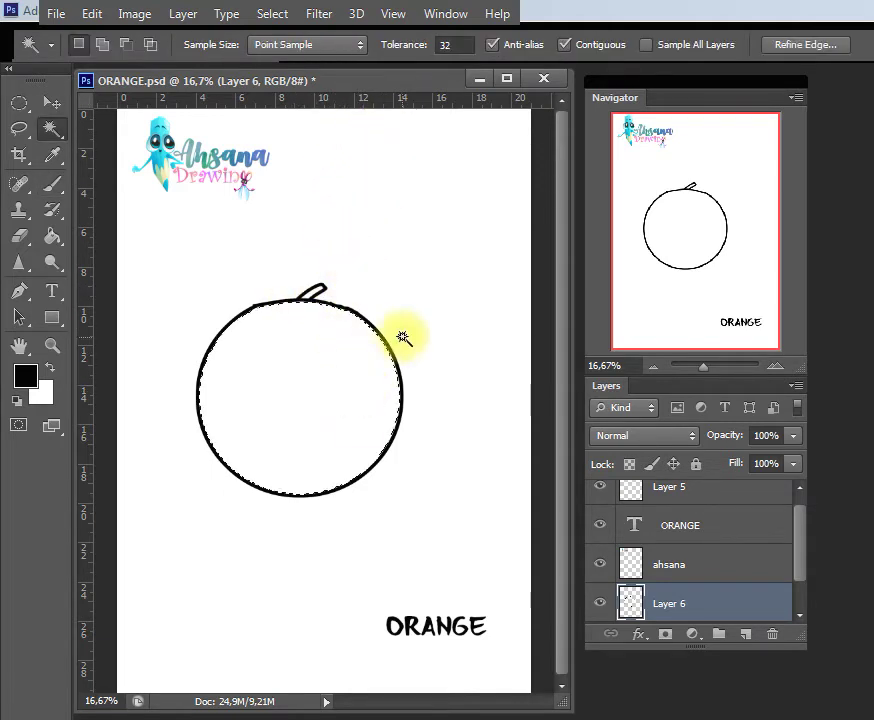
pyautogui.hotkey('ctrl', 'd')
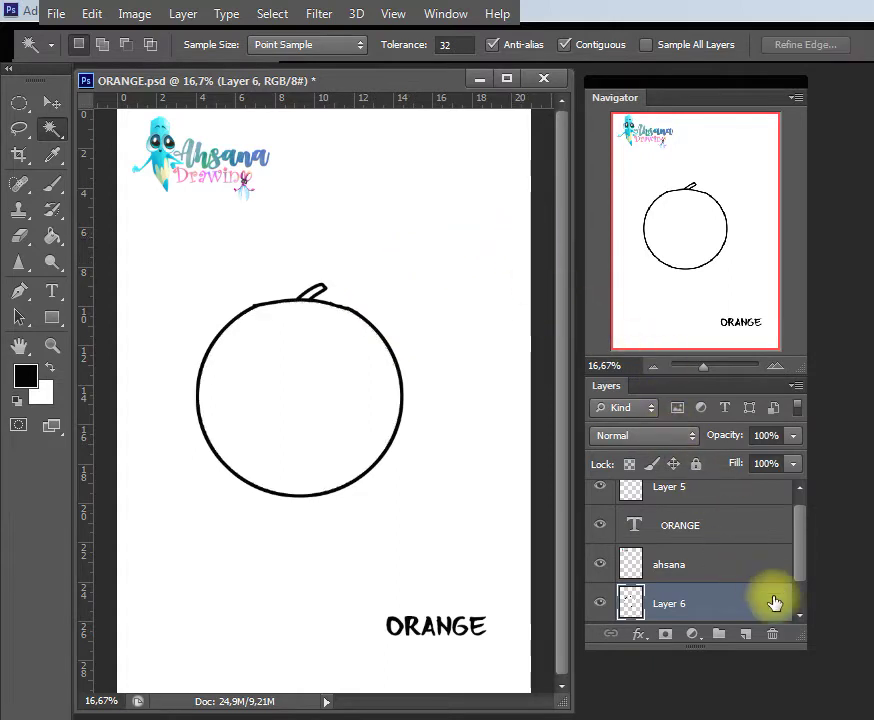
pyautogui.click(745, 634)
pyautogui.press('b')
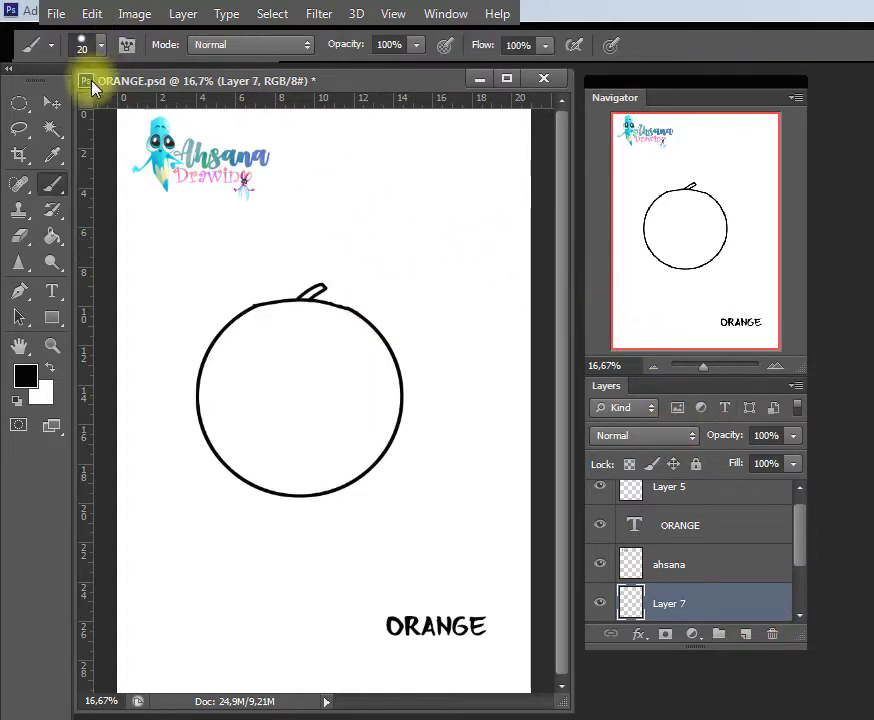
# Step: Stroke a circle overlapping the orange's lower right with a 20 px black outline
pyautogui.click(18, 103)
pyautogui.moveTo(289, 343)
pyautogui.mouseDown()
pyautogui.moveTo(452, 512)
pyautogui.moveTo(452, 503)
pyautogui.mouseUp()
pyautogui.rightClick(365, 420)
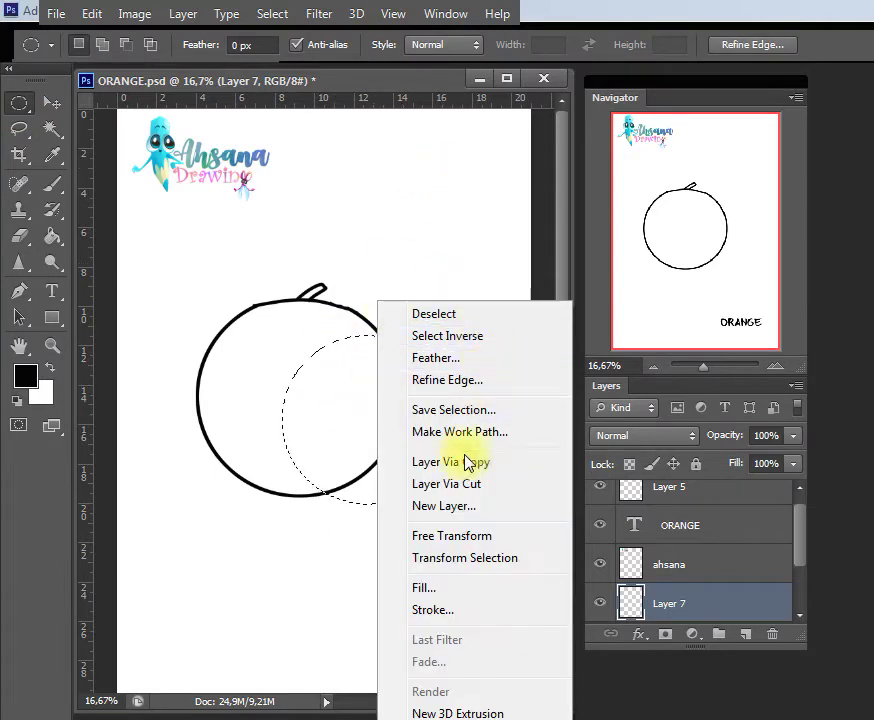
pyautogui.click(440, 609)
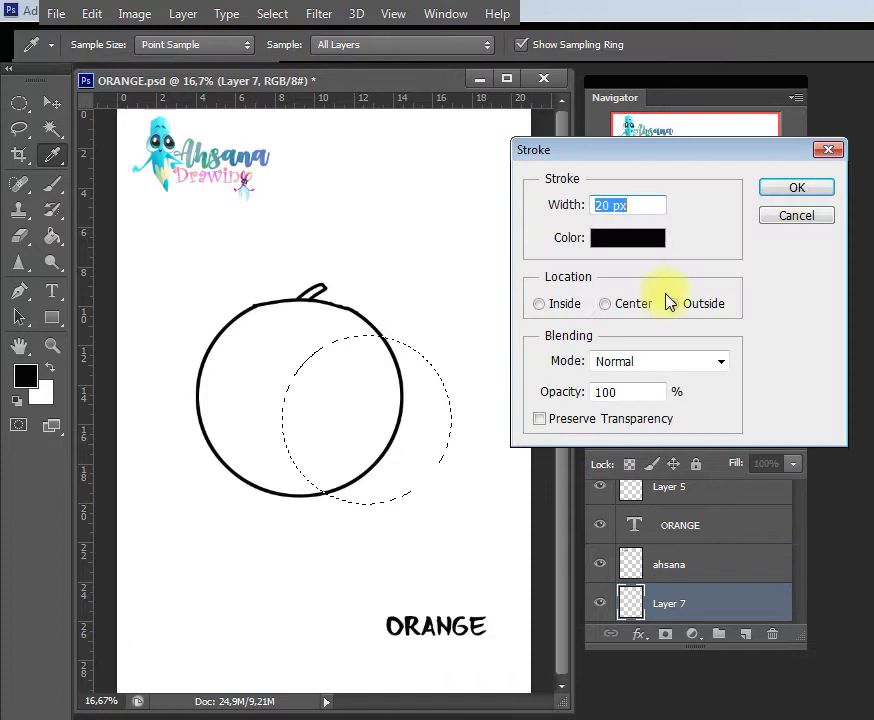
pyautogui.click(787, 190)
# Step: Fill the new circle's inside with white and shift it down and right
pyautogui.hotkey('ctrl', 'd')
pyautogui.press('w')
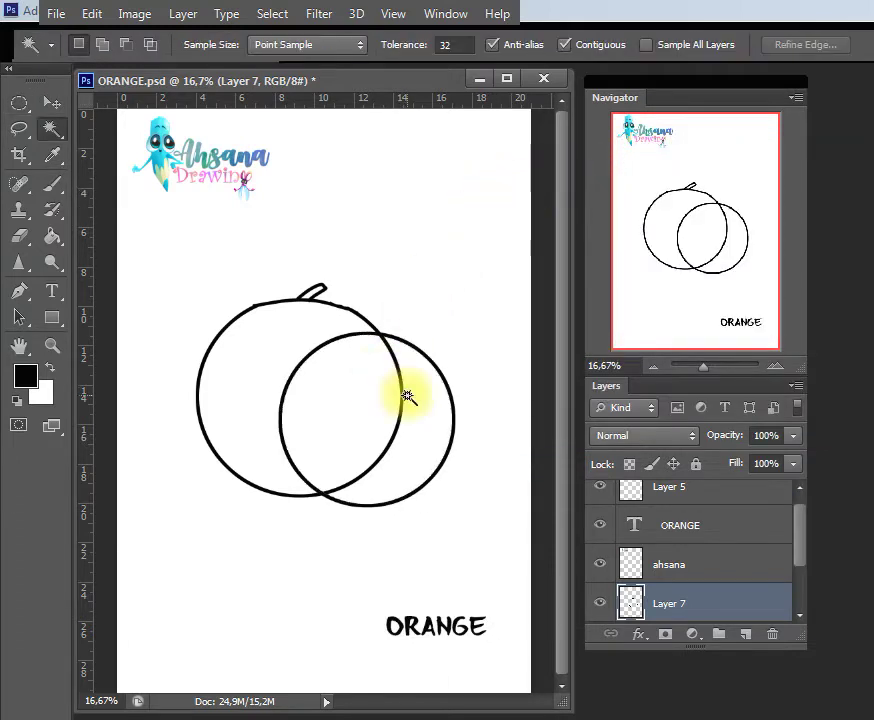
pyautogui.click(410, 400)
pyautogui.hotkey('ctrl', 'BackSpace')
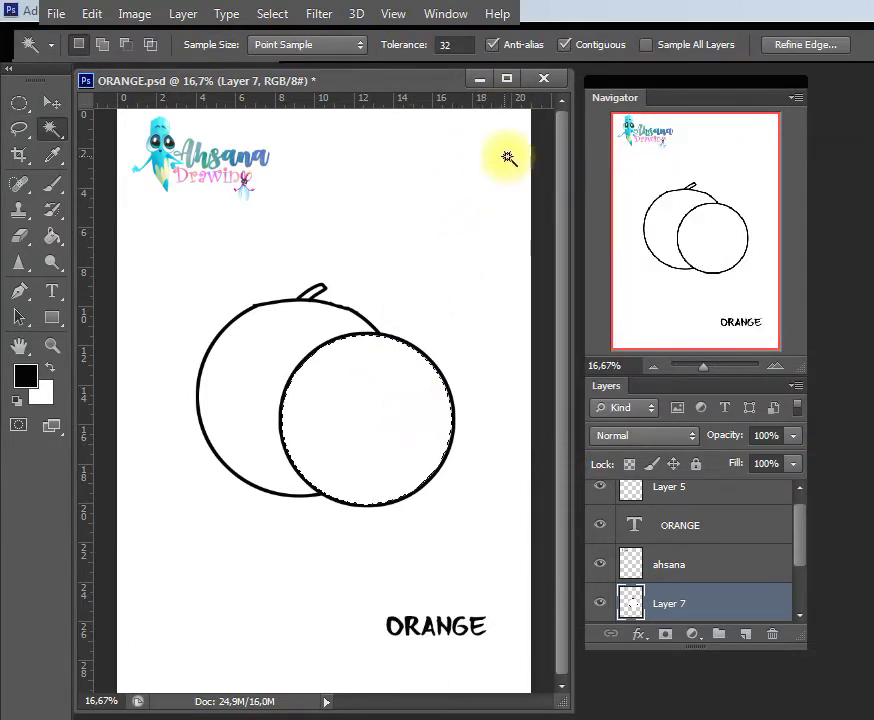
pyautogui.press('v')
pyautogui.moveTo(378, 428)
pyautogui.mouseDown()
pyautogui.moveTo(396, 446)
pyautogui.moveTo(409, 442)
pyautogui.mouseUp()
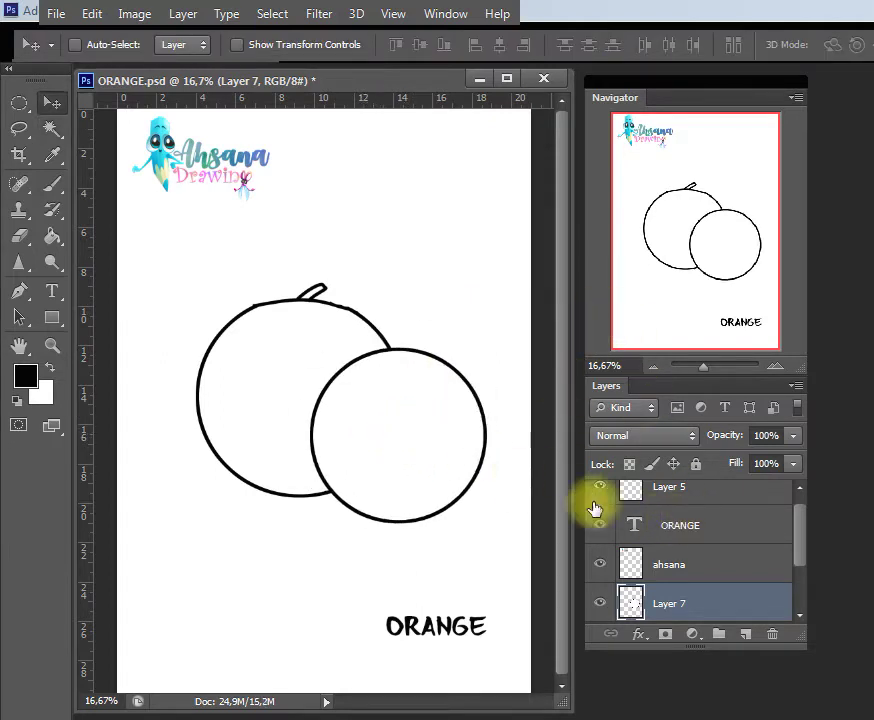
# Step: Add a new empty Layer 8 above the slice layer
pyautogui.rightClick(651, 578)
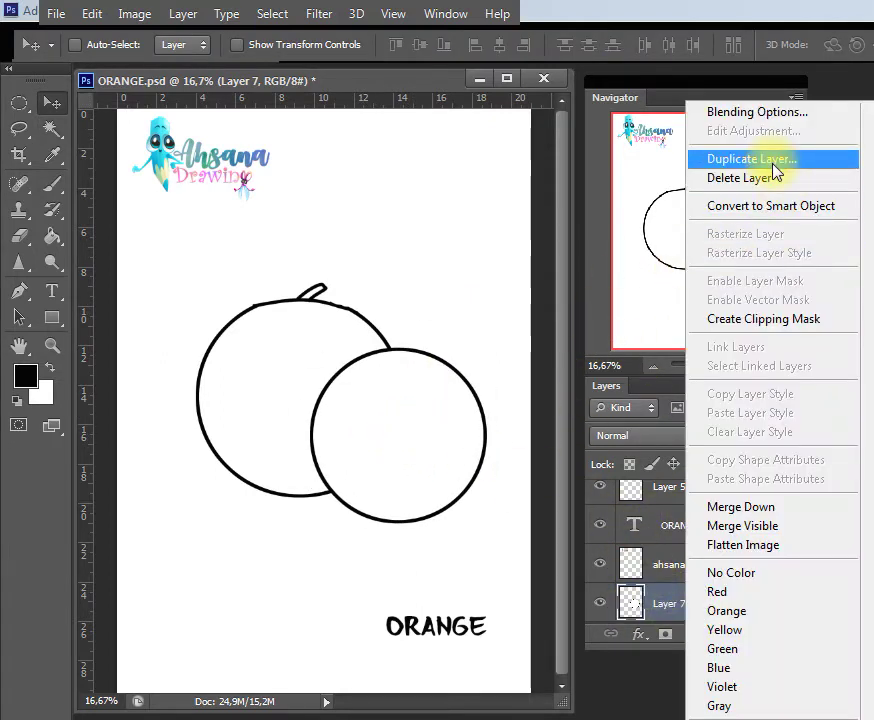
pyautogui.click(432, 80)
pyautogui.press('b')
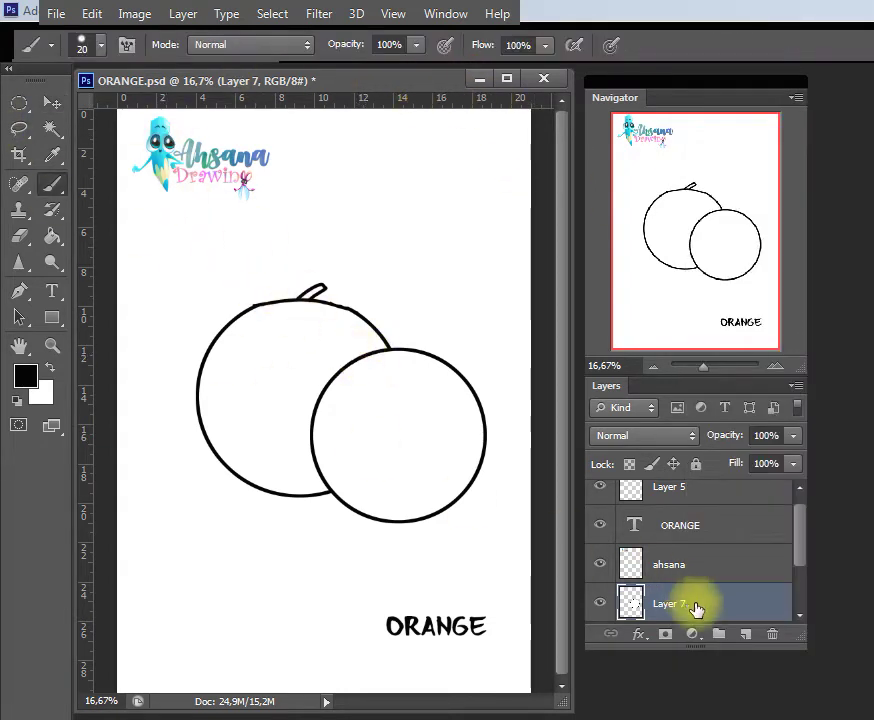
pyautogui.click(745, 634)
# Step: Stroke a circle inside the slice circle with a 17 px black outline, then deselect
pyautogui.click(19, 102)
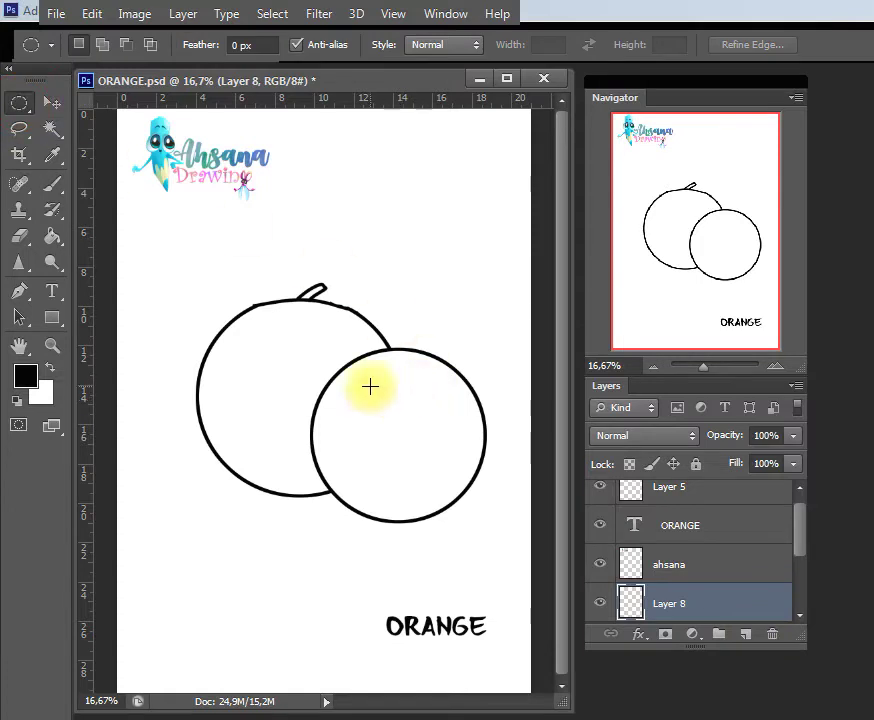
pyautogui.moveTo(340, 378); pyautogui.dragTo(460, 505)
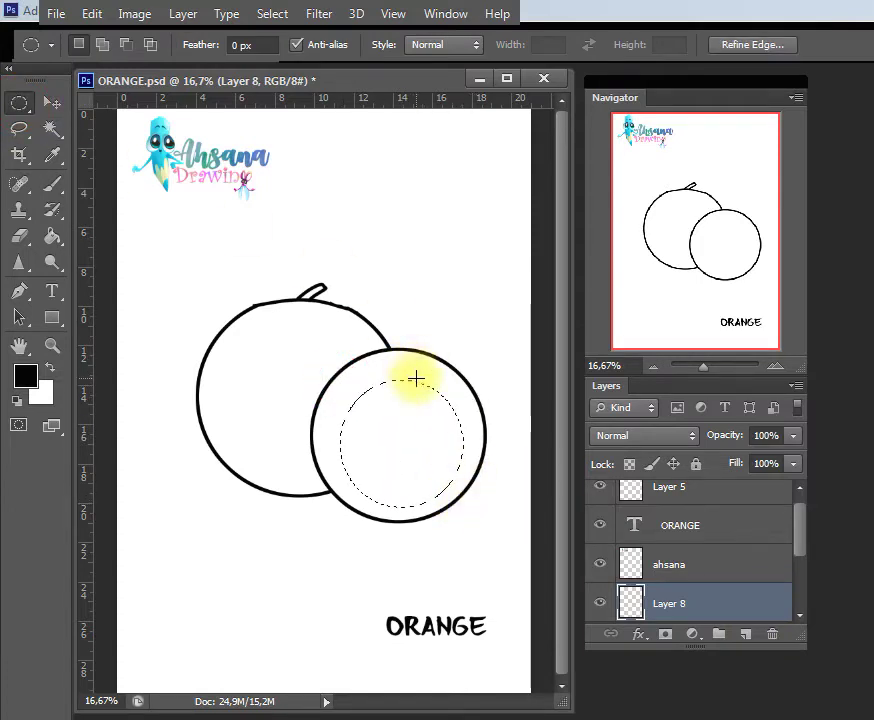
pyautogui.rightClick(421, 301)
pyautogui.click(478, 609)
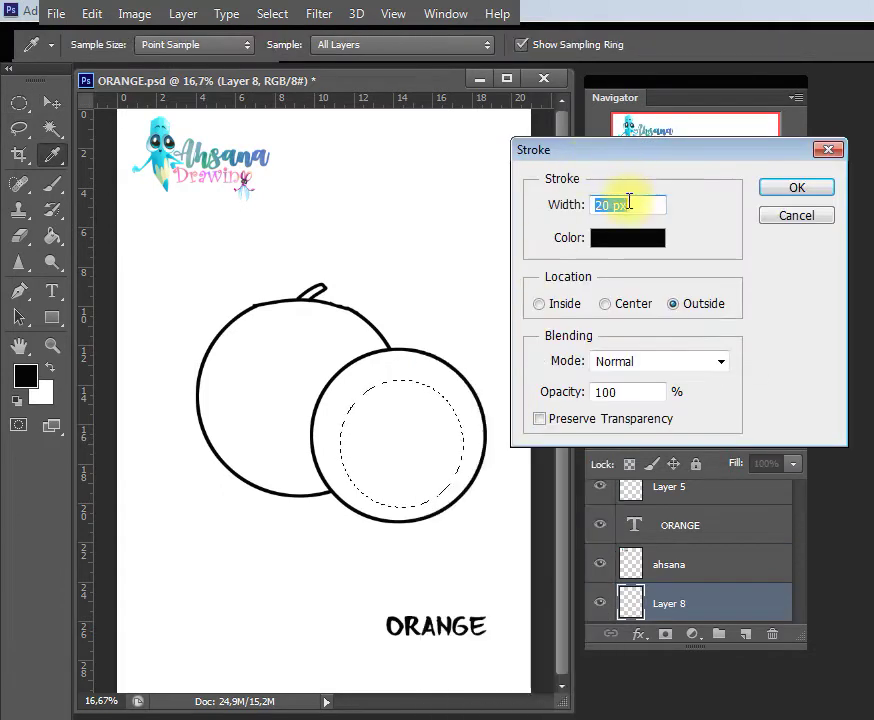
pyautogui.click(611, 207)
pyautogui.press('BackSpace')
pyautogui.press('BackSpace')
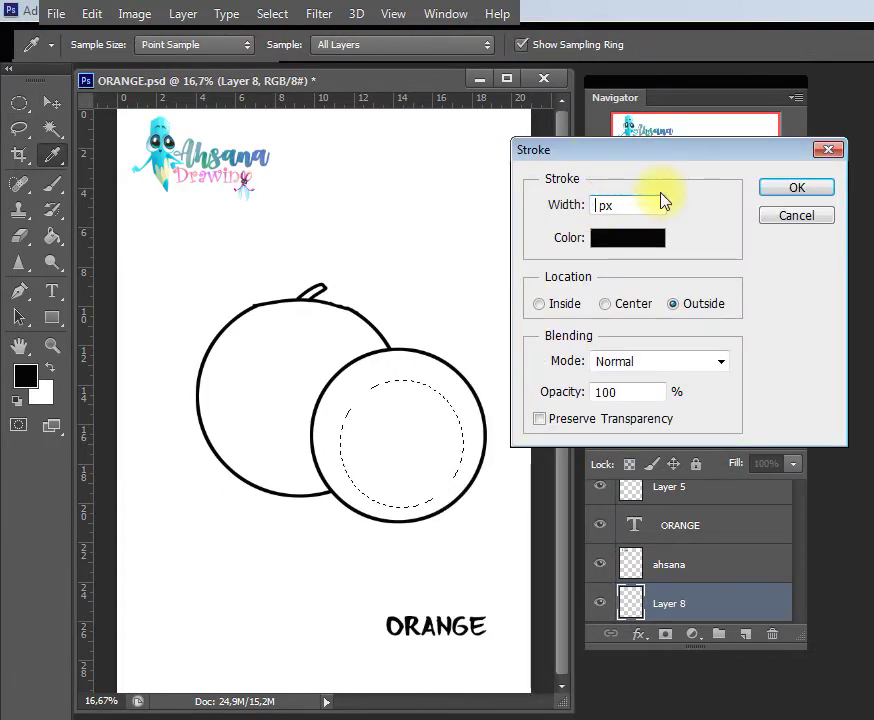
pyautogui.write('17')
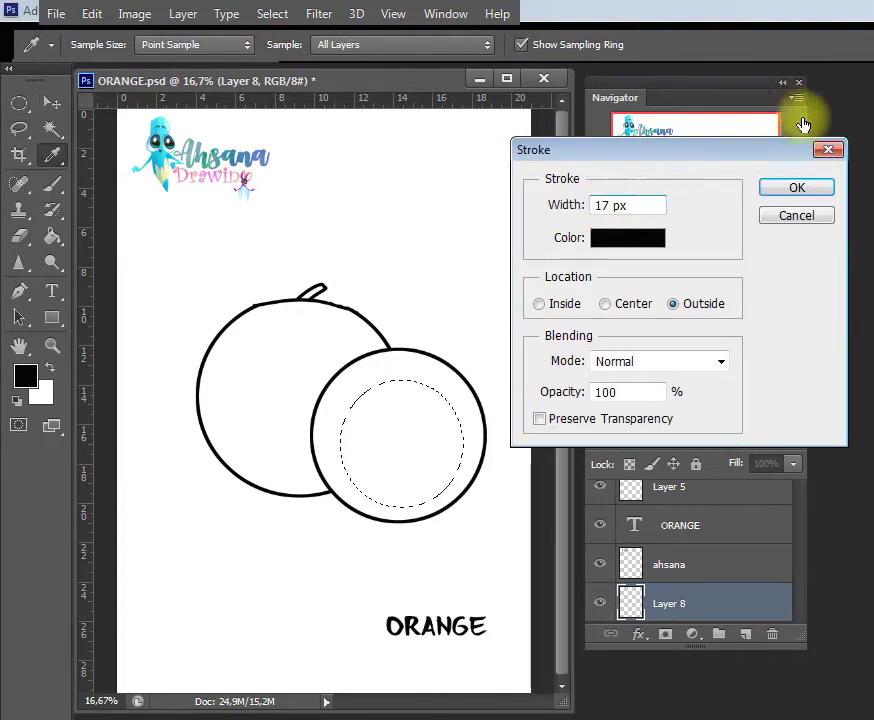
pyautogui.click(785, 190)
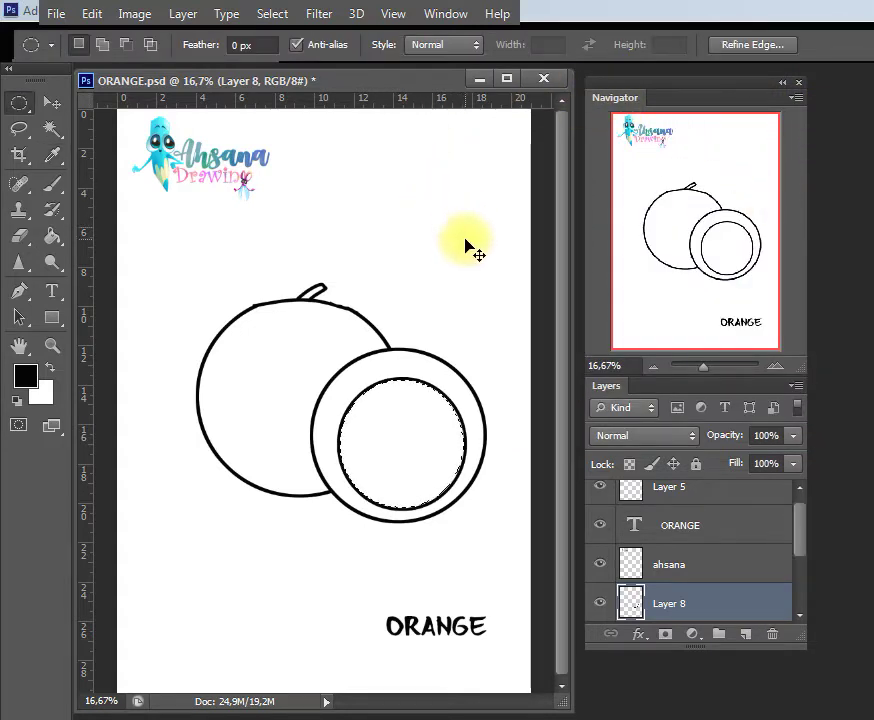
pyautogui.hotkey('ctrl', 'd')
# Step: Nudge the inner ring and enlarge it to about 105% with Free Transform
pyautogui.press('v')
pyautogui.moveTo(437, 425); pyautogui.dragTo(438, 414)
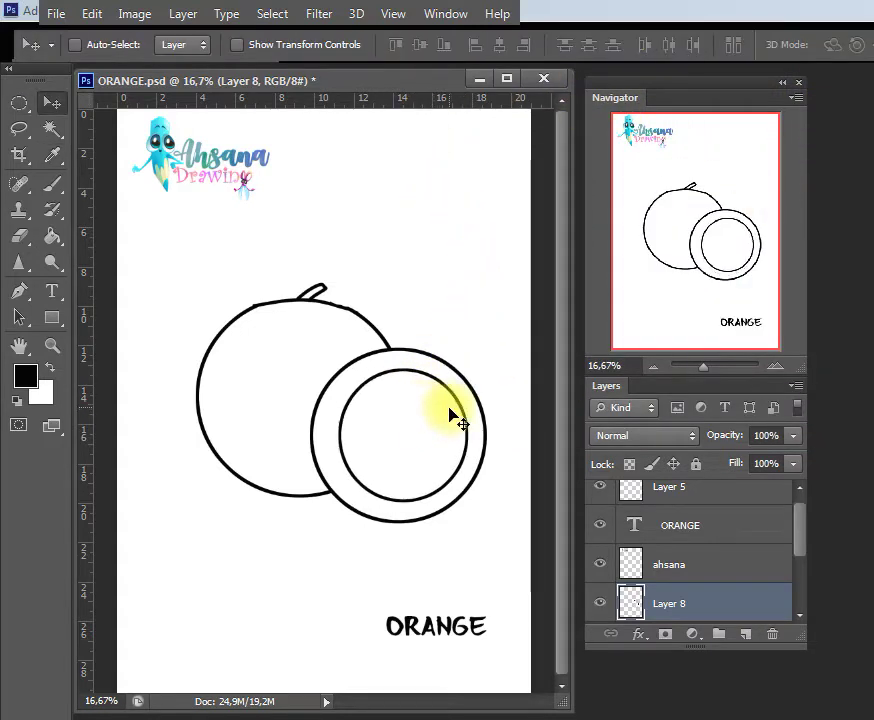
pyautogui.hotkey('ctrl', 't')
pyautogui.moveTo(339, 505); pyautogui.dragTo(332, 511)
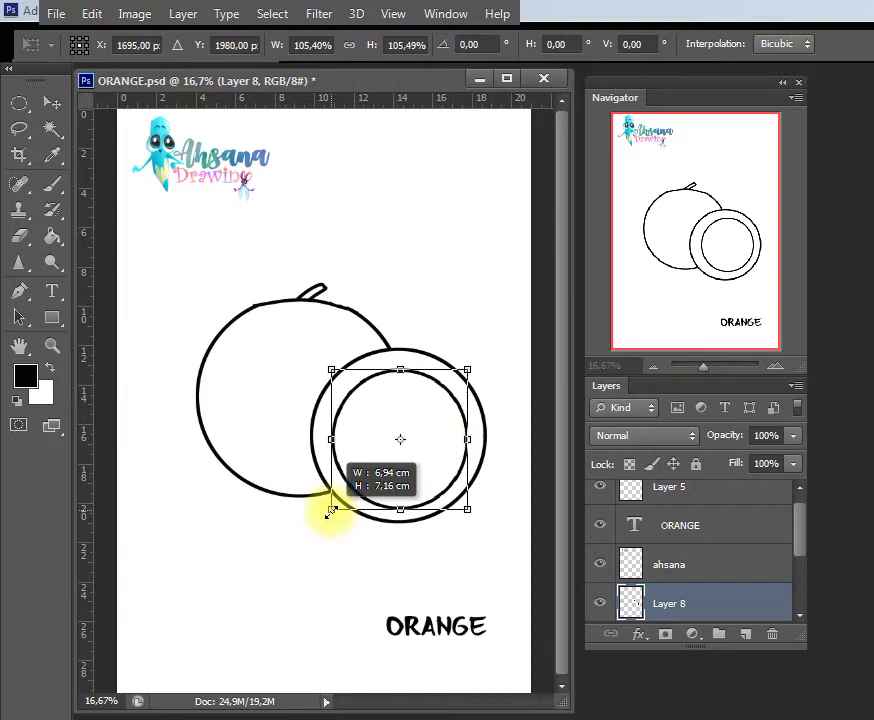
pyautogui.doubleClick(428, 437)
pyautogui.hotkey('shift', 'Right')
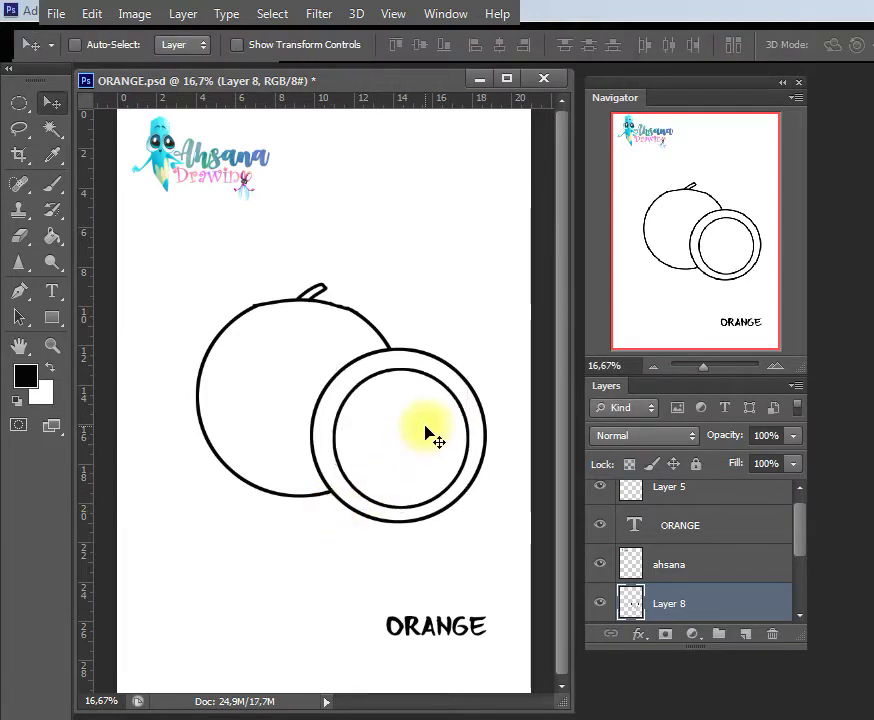
pyautogui.hotkey('shift', 'Left')
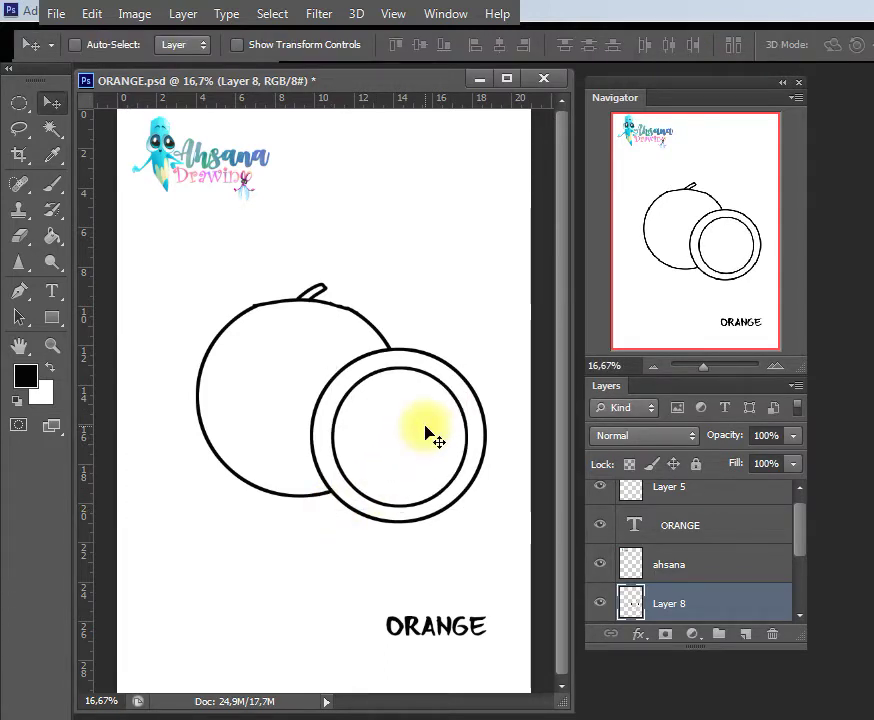
pyautogui.hotkey('ctrl', 't')
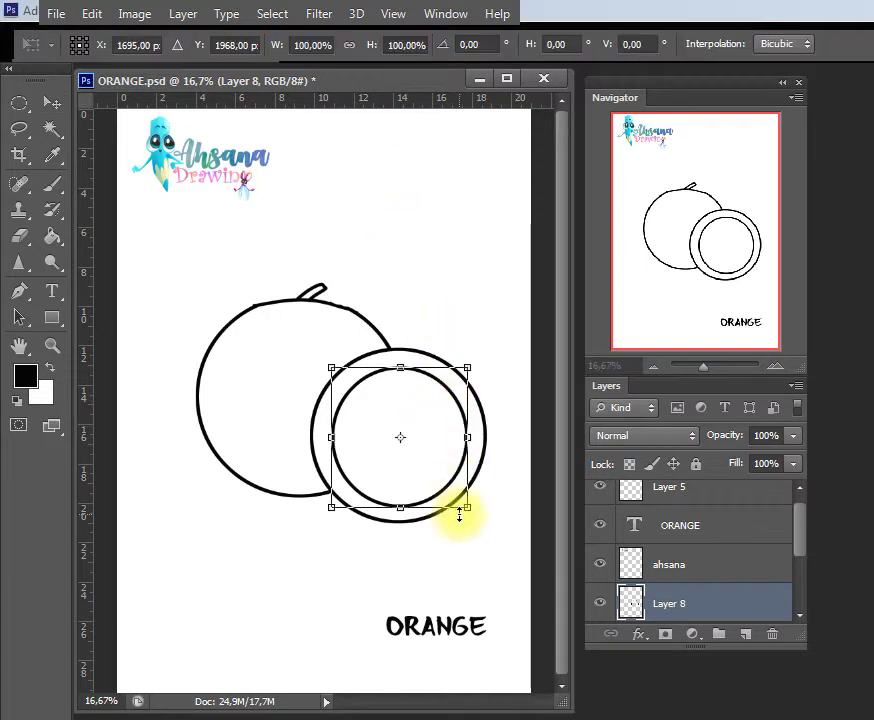
pyautogui.moveTo(463, 508); pyautogui.dragTo(480, 520)
pyautogui.press('Return')
# Step: Nudge the inner ring into centre and rescale it to about 103.7%
pyautogui.hotkey('shift', 'Left')
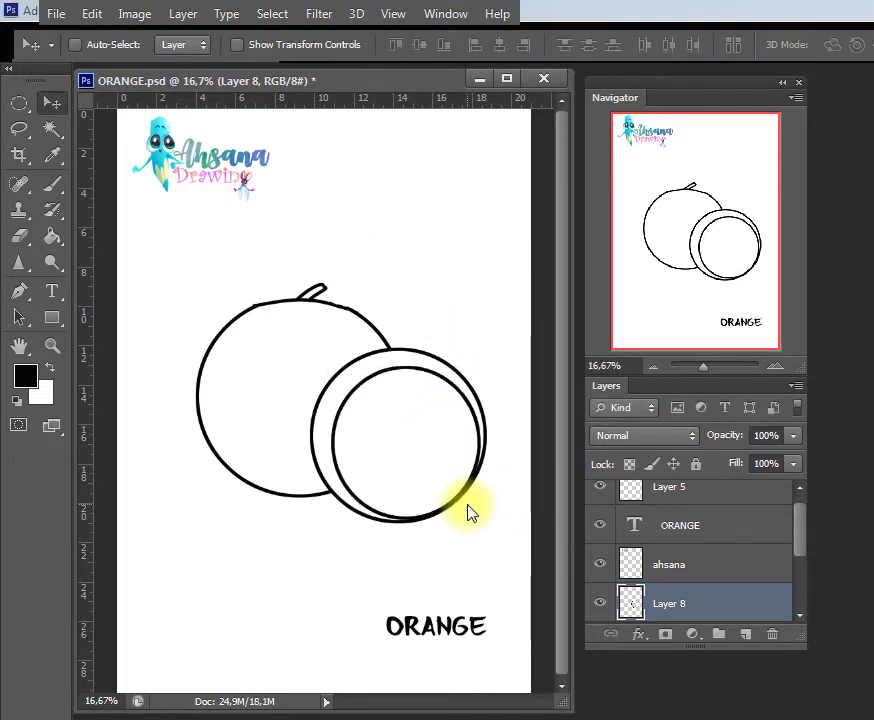
pyautogui.hotkey('shift', 'Left')
pyautogui.hotkey('shift', 'Left')
pyautogui.hotkey('shift', 'Left')
pyautogui.hotkey('shift', 'Up')
pyautogui.hotkey('shift', 'Up')
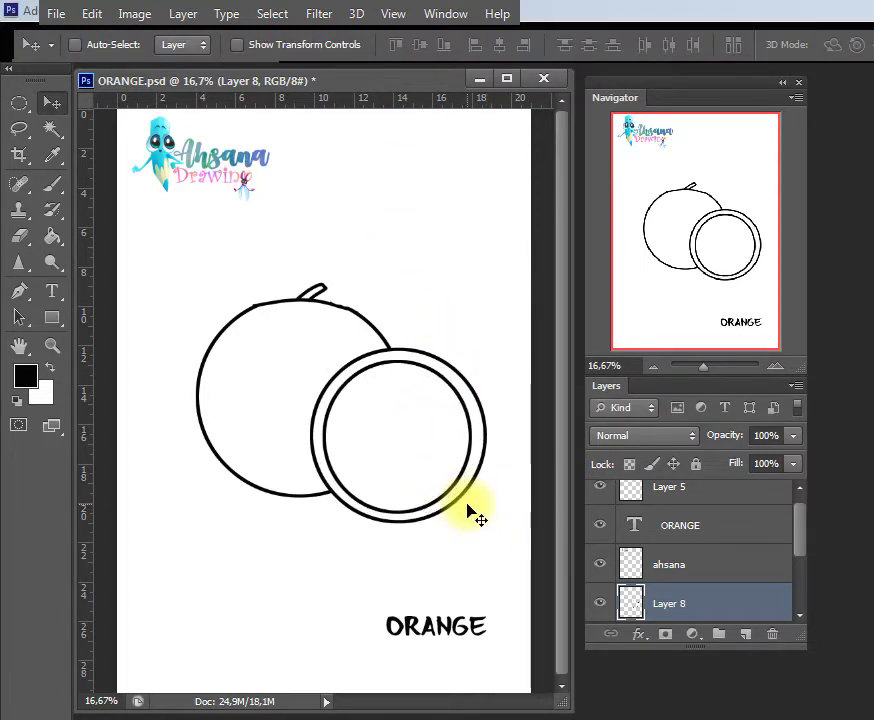
pyautogui.hotkey('shift', 'Right')
pyautogui.hotkey('shift', 'Right')
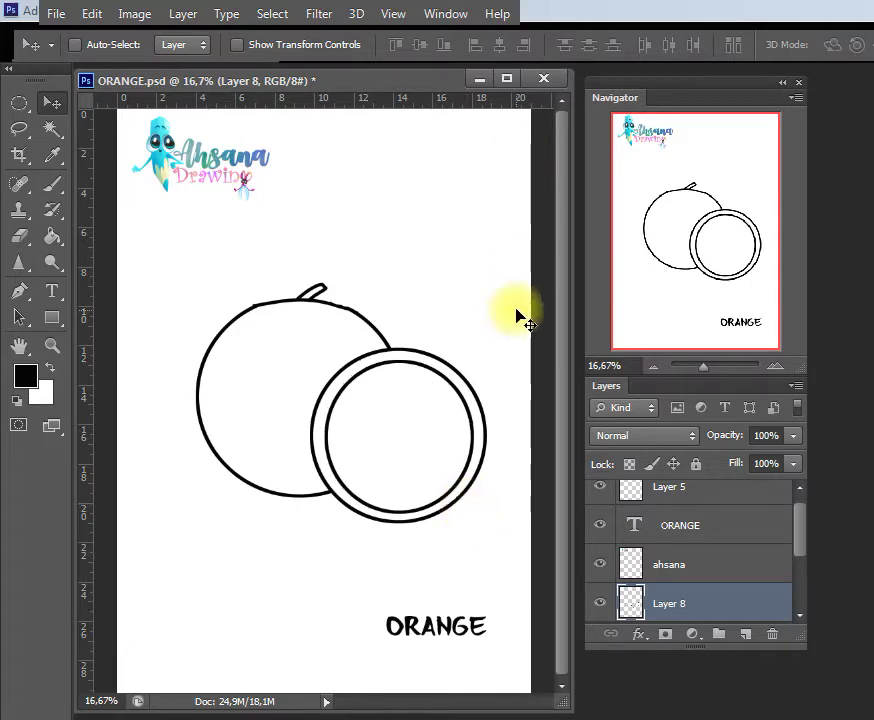
pyautogui.hotkey('ctrl', 't')
pyautogui.moveTo(460, 519); pyautogui.dragTo(478, 527)
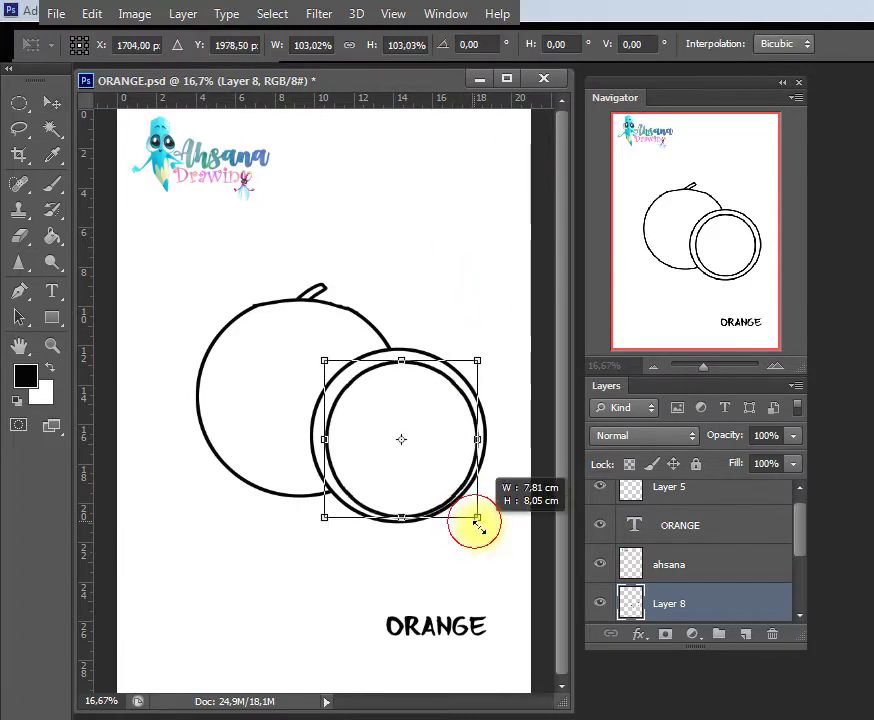
pyautogui.moveTo(462, 474); pyautogui.dragTo(450, 472)
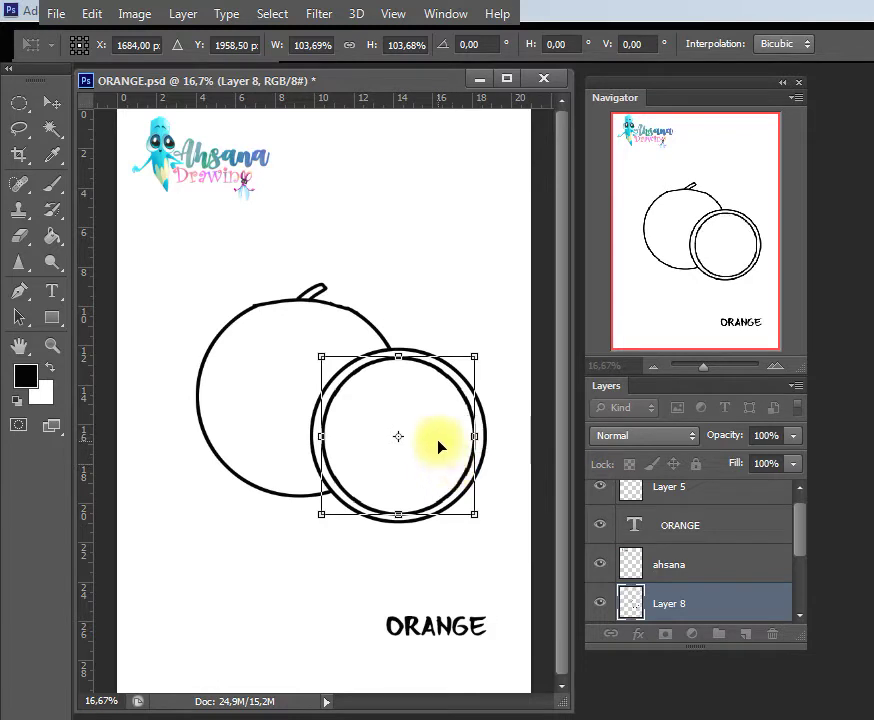
pyautogui.press('Return')
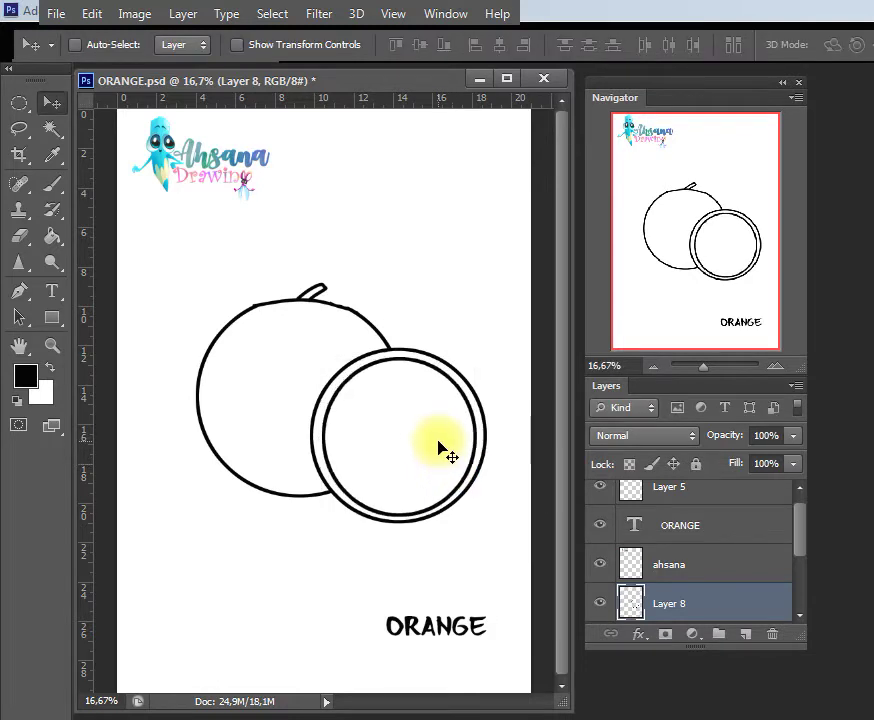
# Step: Delete the old inner ring and stroke a new circle inside the slice at 14 px
pyautogui.rightClick(372, 404)
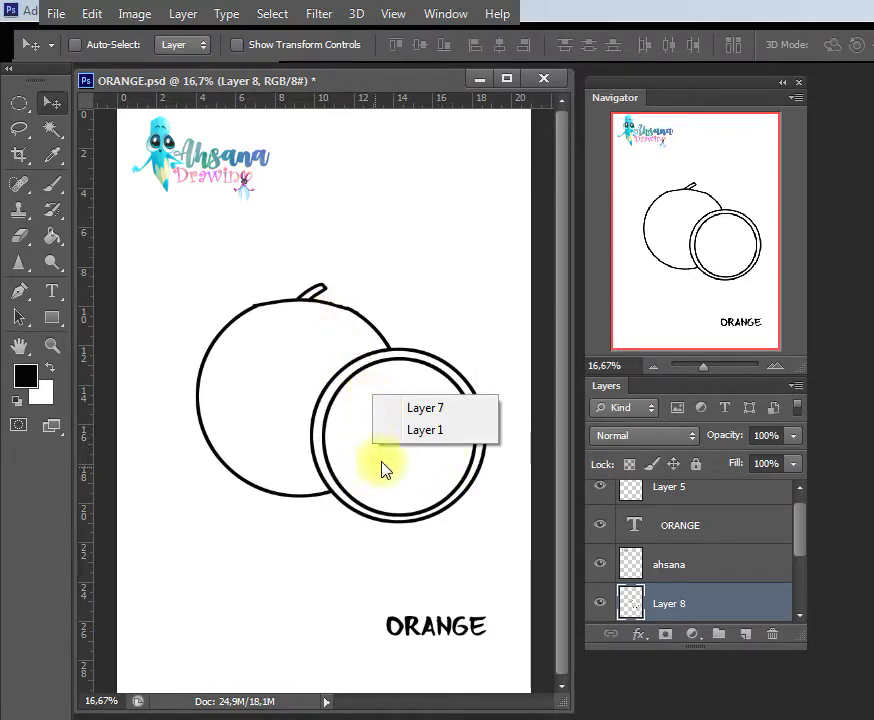
pyautogui.press('Escape')
pyautogui.press('Delete')
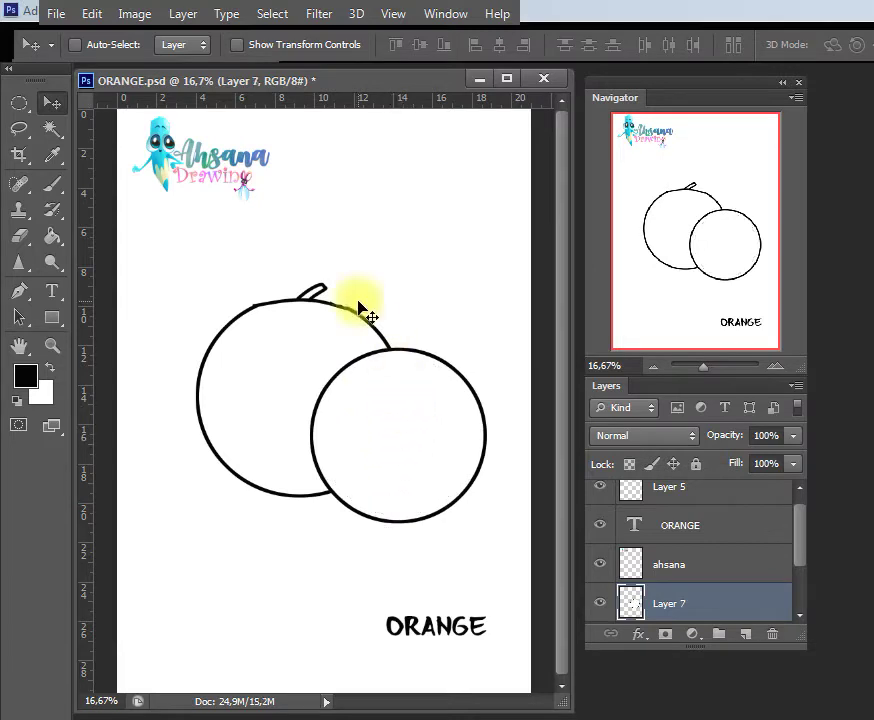
pyautogui.click(19, 103)
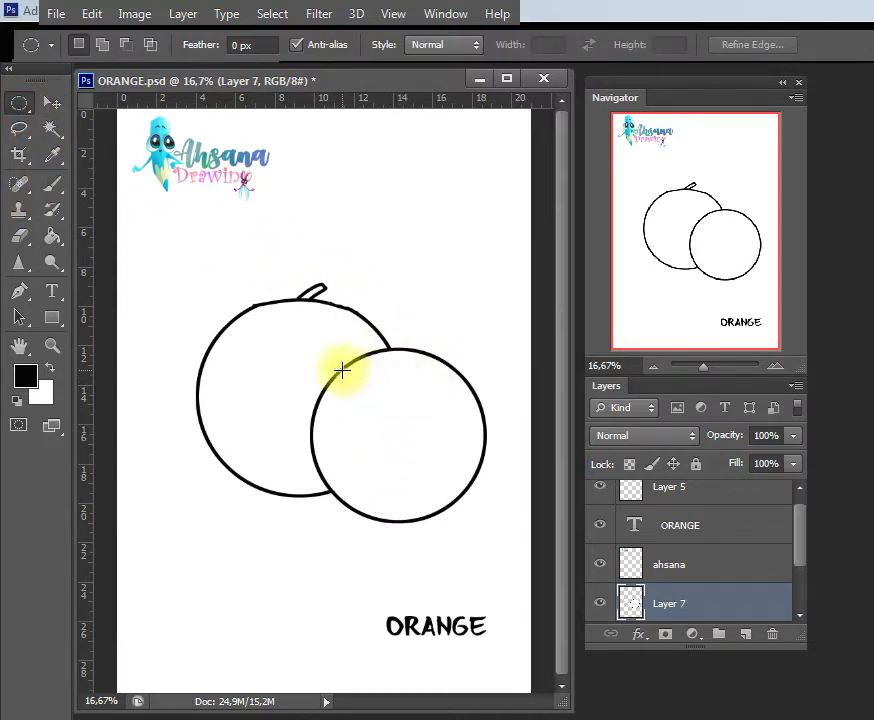
pyautogui.moveTo(342, 370); pyautogui.dragTo(478, 512)
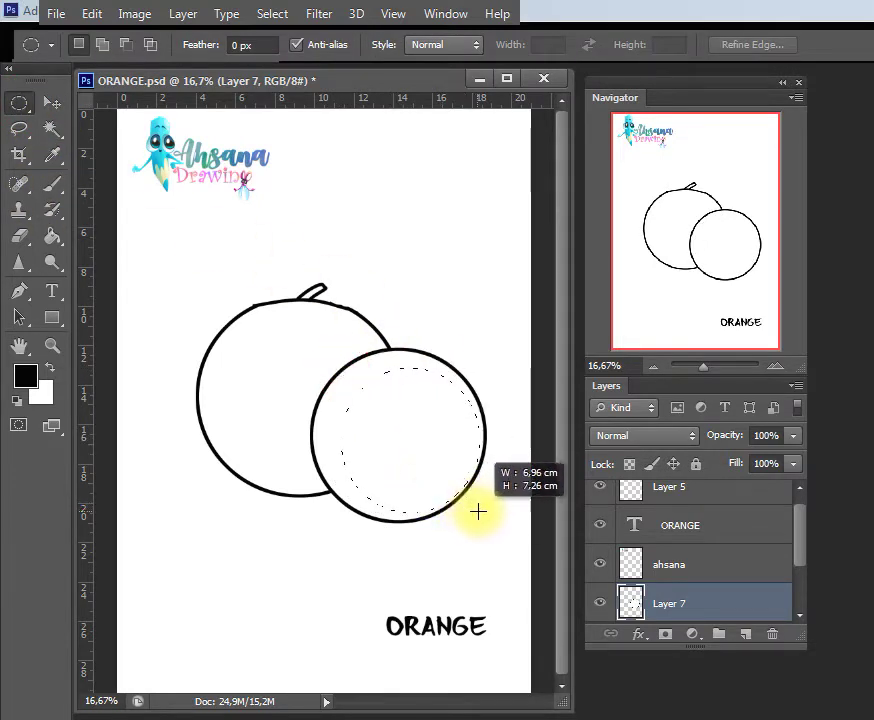
pyautogui.rightClick(390, 398)
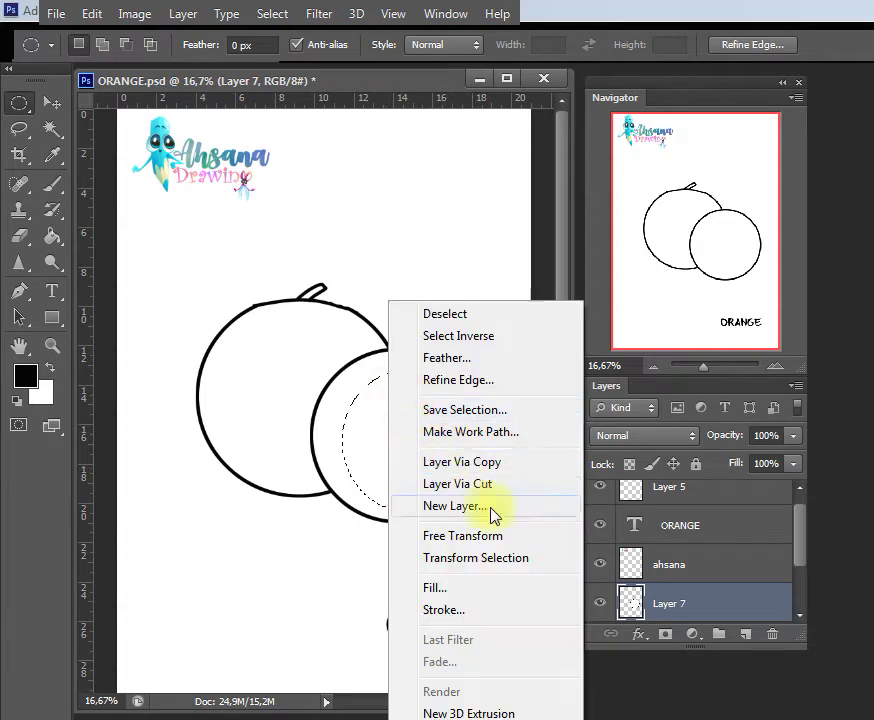
pyautogui.click(452, 620)
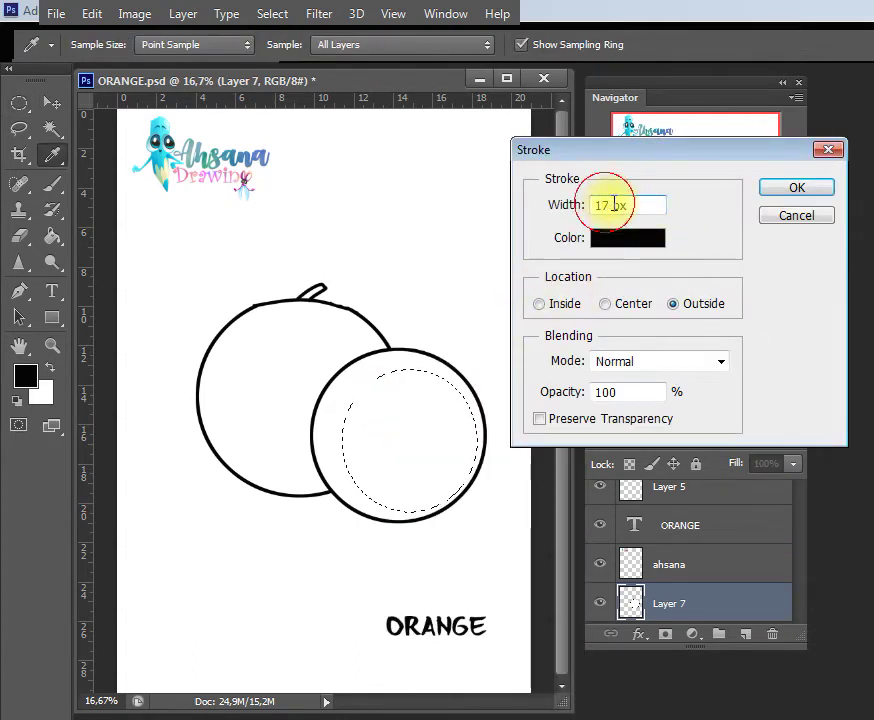
pyautogui.write('1')
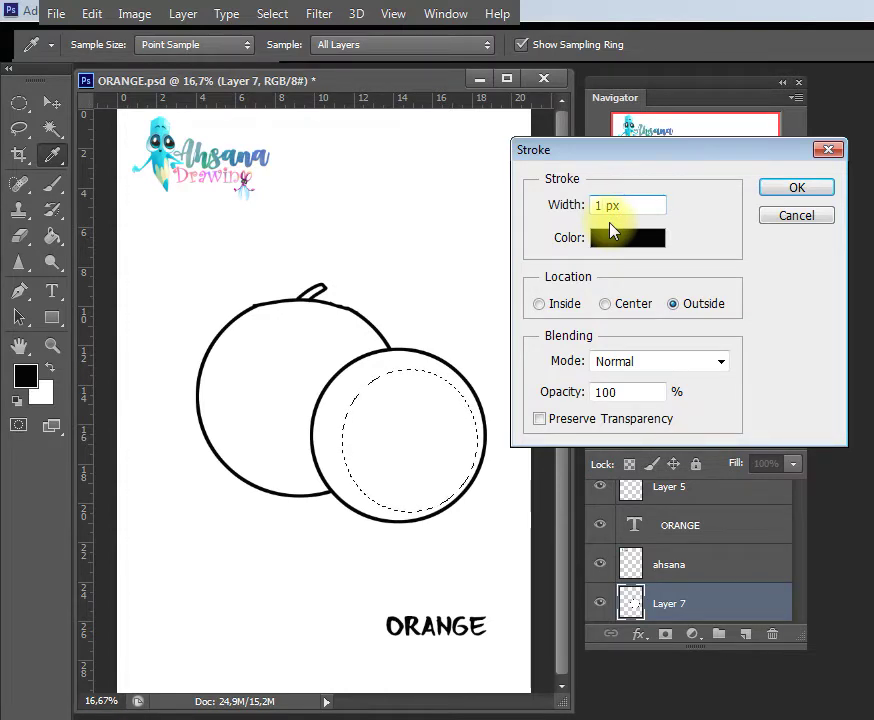
pyautogui.write('4')
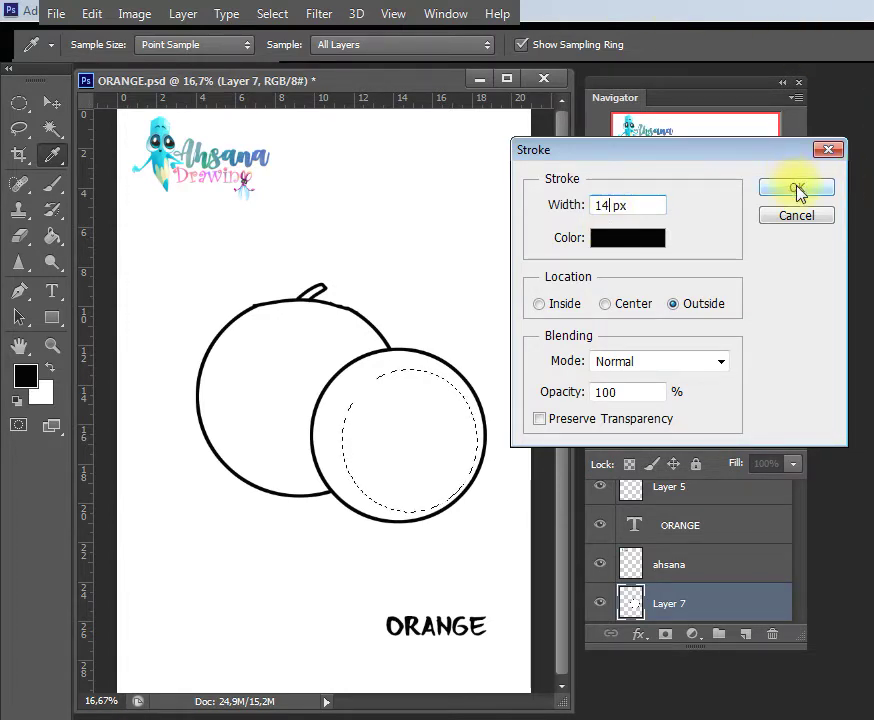
pyautogui.click(790, 188)
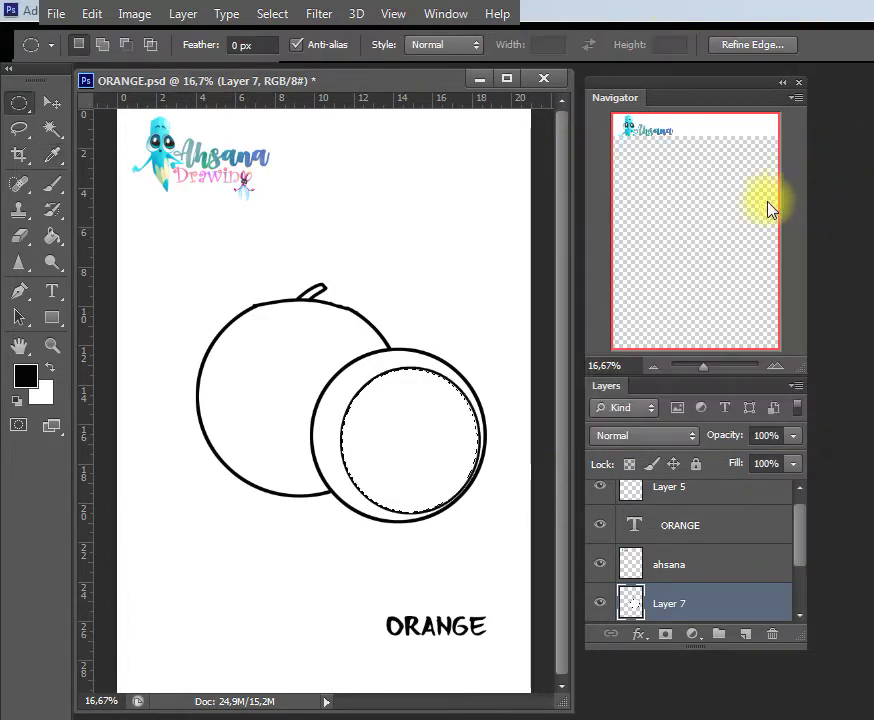
# Step: Deselect, shift the new ring slightly, then undo those changes
pyautogui.click(438, 412)
pyautogui.press('v')
pyautogui.moveTo(437, 418); pyautogui.dragTo(455, 437)
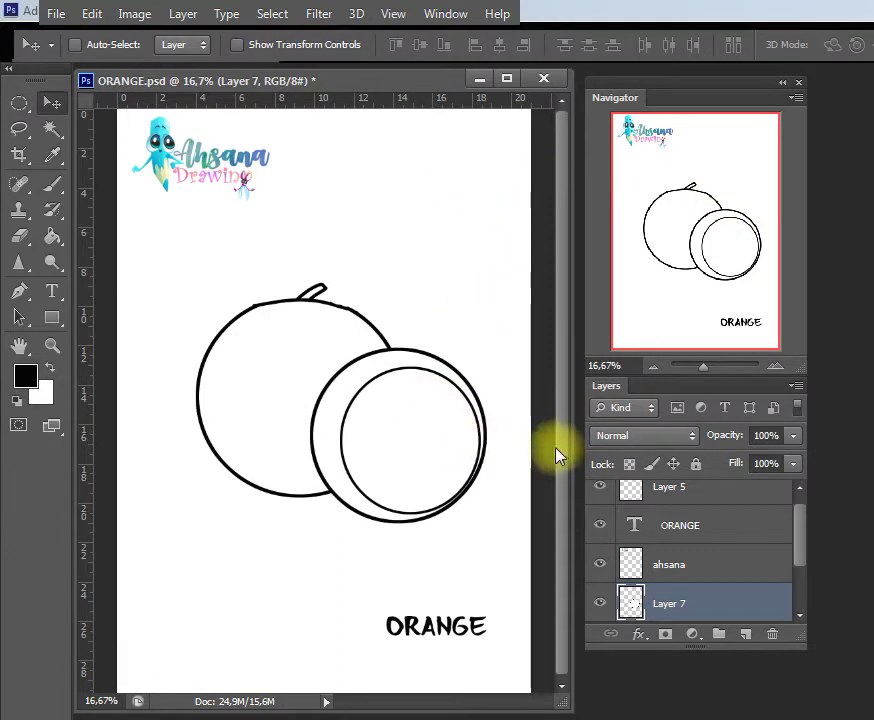
pyautogui.hotkey('ctrl', 'alt', 'z')
pyautogui.hotkey('ctrl', 'alt', 'z')
pyautogui.hotkey('ctrl', 'alt', 'z')
# Step: On a new layer, stroke a circle just inside the slice outline, 14 px Outside
pyautogui.click(745, 634)
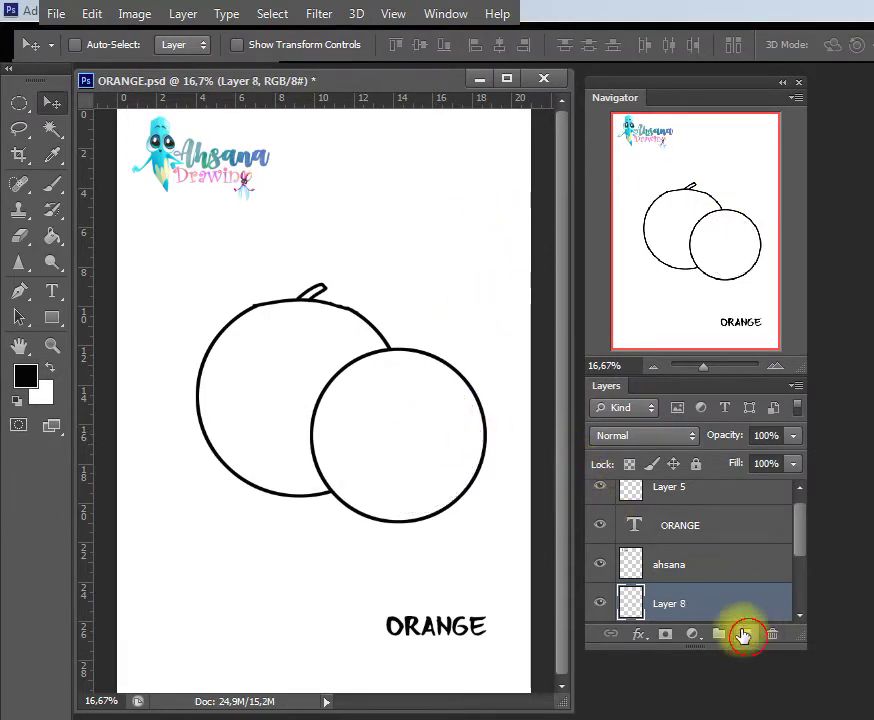
pyautogui.click(18, 103)
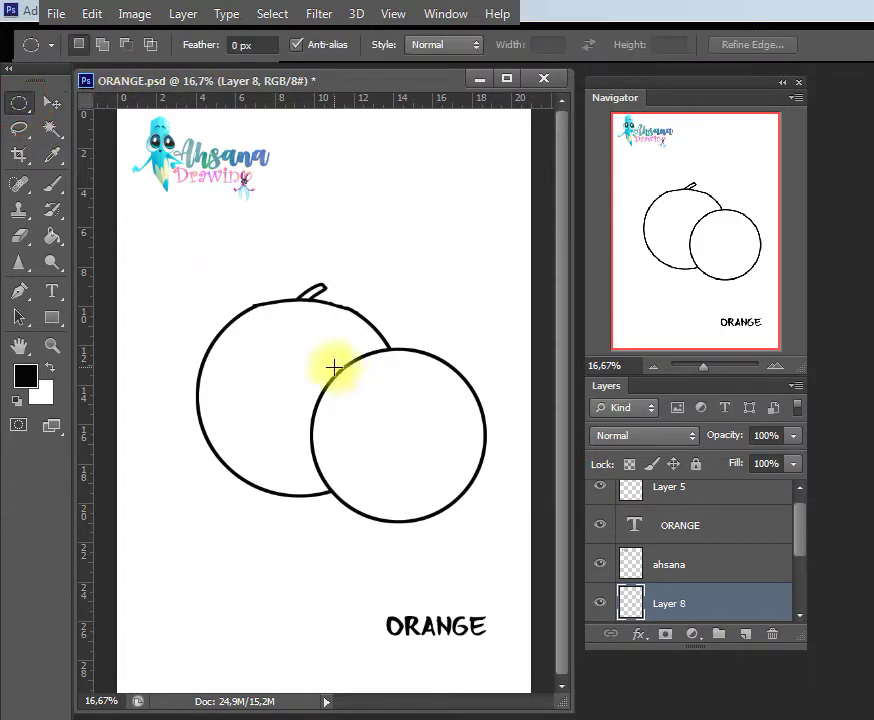
pyautogui.moveTo(318, 357)
pyautogui.mouseDown()
pyautogui.moveTo(466, 490)
pyautogui.moveTo(481, 523)
pyautogui.mouseUp()
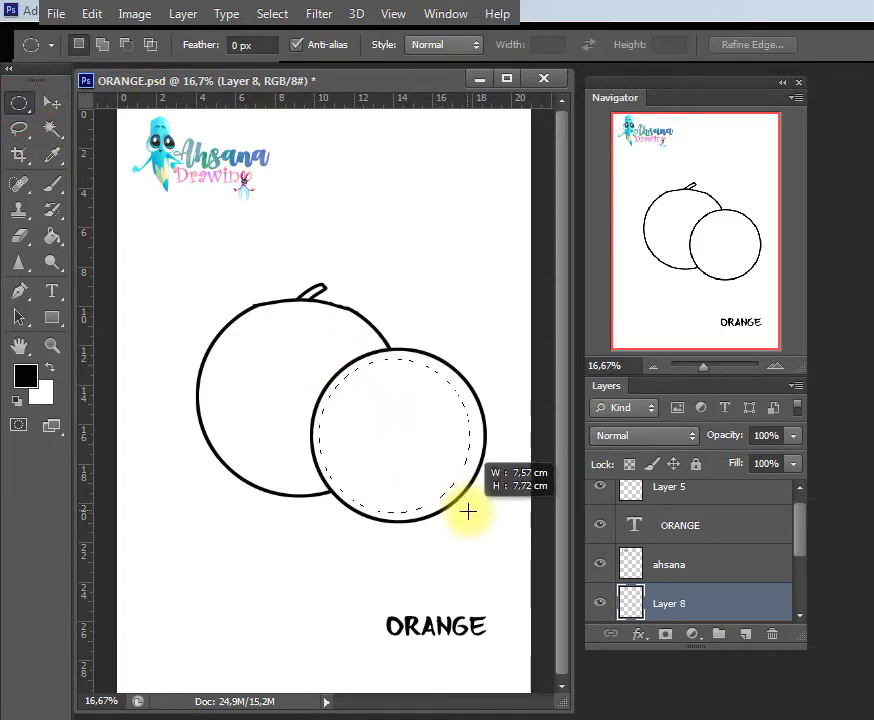
pyautogui.rightClick(404, 422)
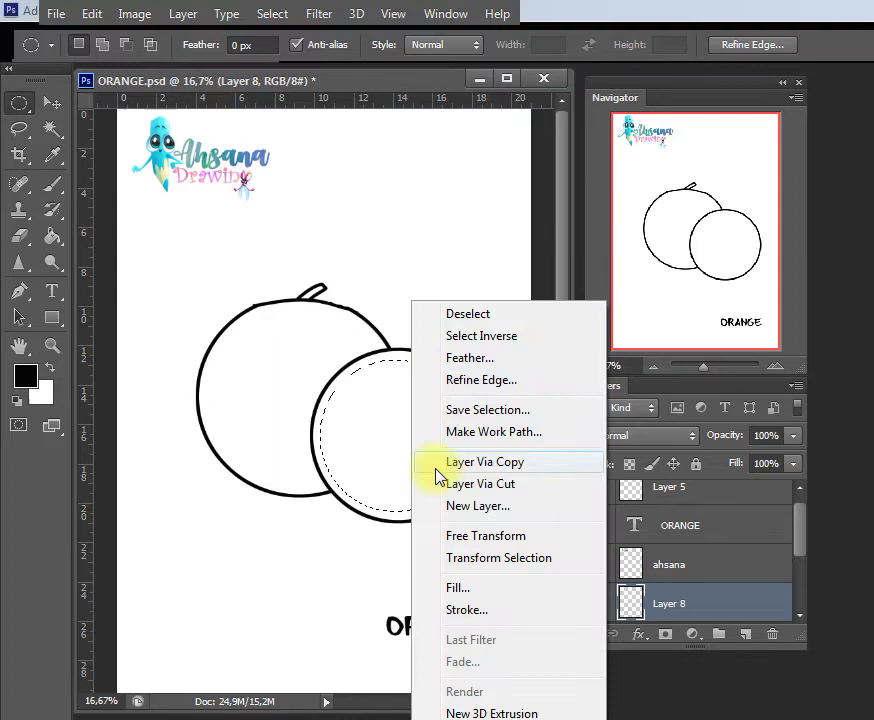
pyautogui.click(464, 605)
pyautogui.click(790, 187)
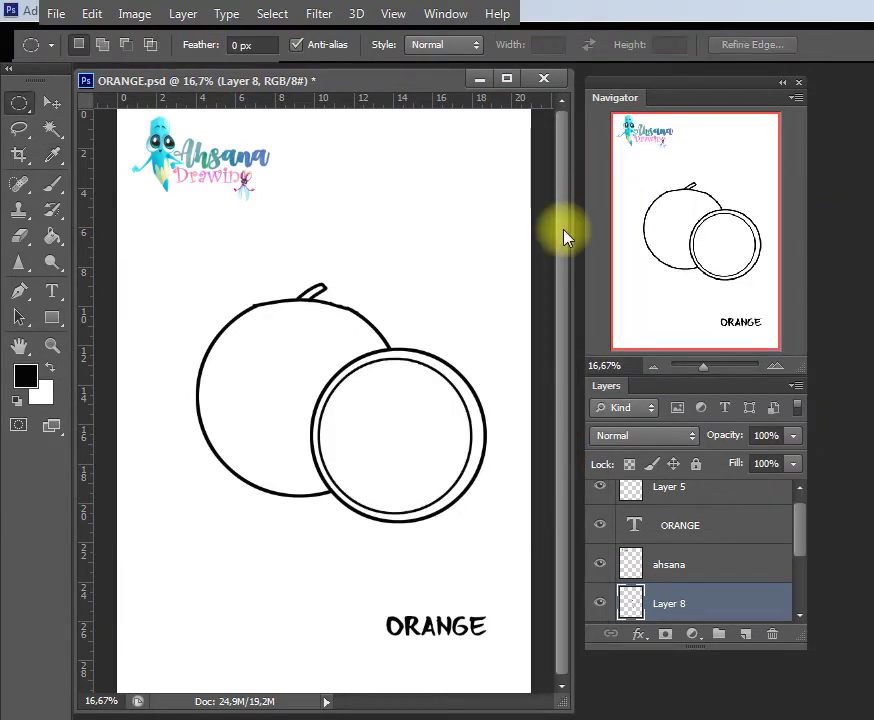
pyautogui.press('v')
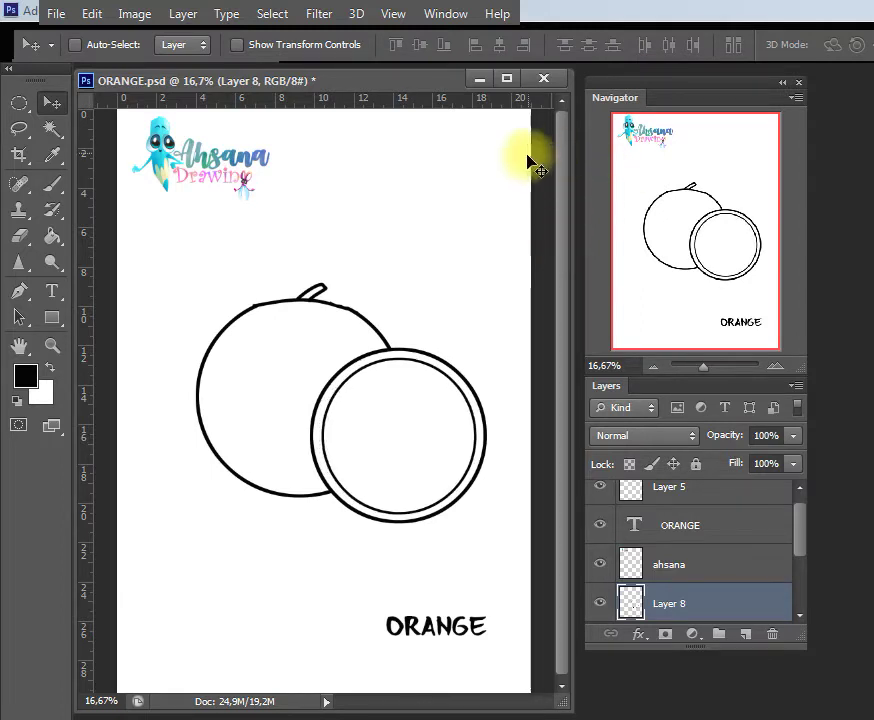
# Step: Duplicate Layer 8 and shrink the copy to about 89% as a third ring
pyautogui.rightClick(698, 609)
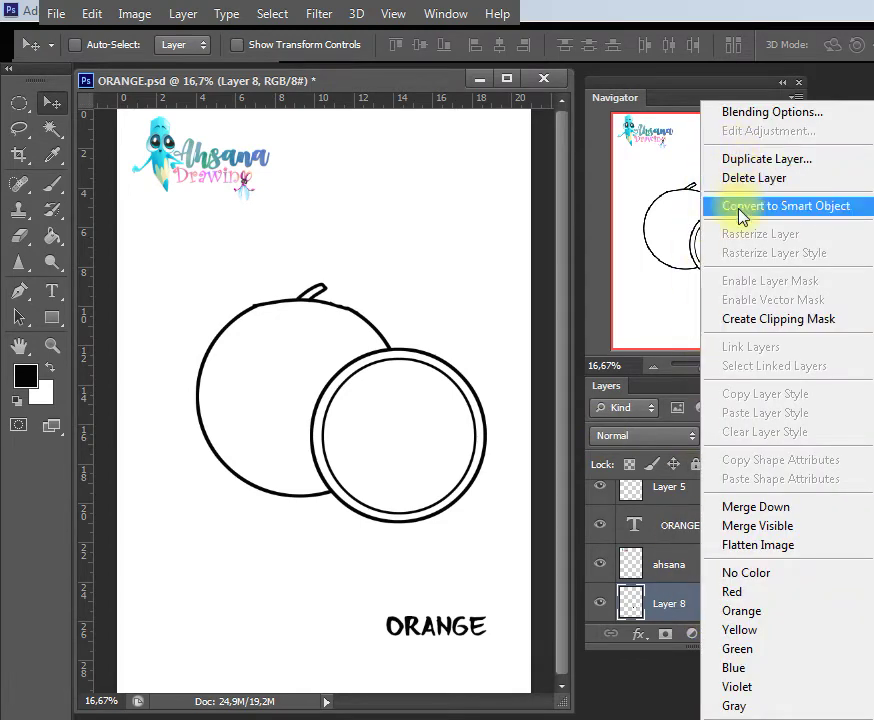
pyautogui.click(738, 159)
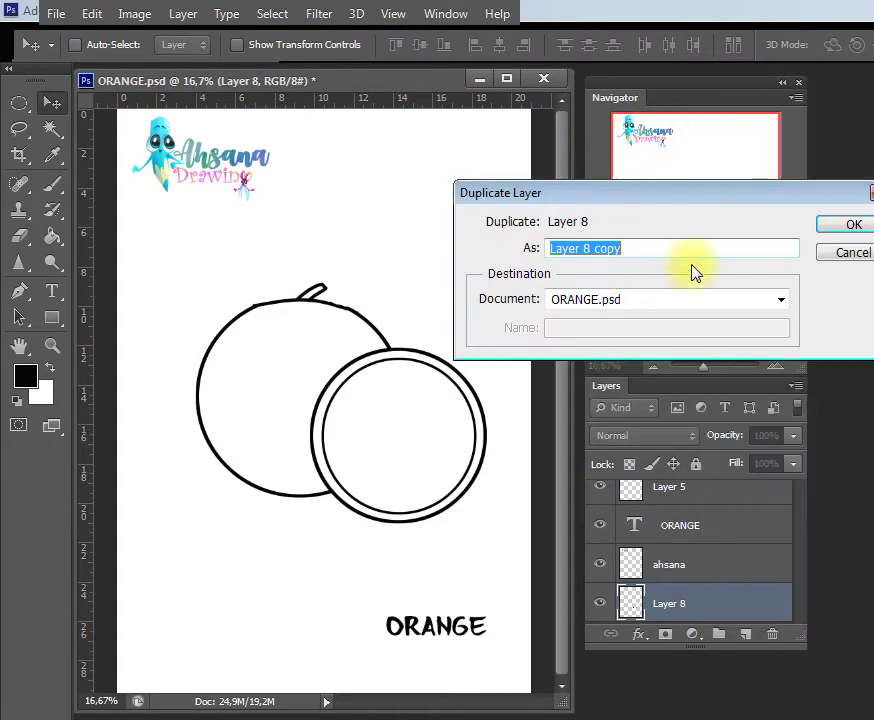
pyautogui.click(853, 228)
pyautogui.hotkey('ctrl', 't')
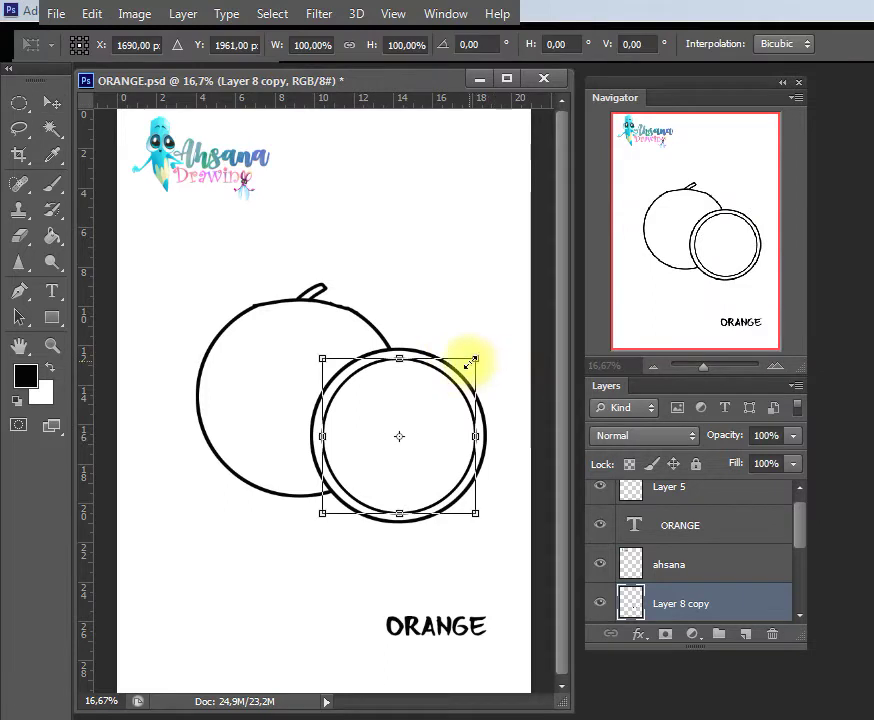
pyautogui.moveTo(468, 358)
pyautogui.mouseDown()
pyautogui.moveTo(449, 396)
pyautogui.moveTo(445, 377)
pyautogui.mouseUp()
pyautogui.press('Return')
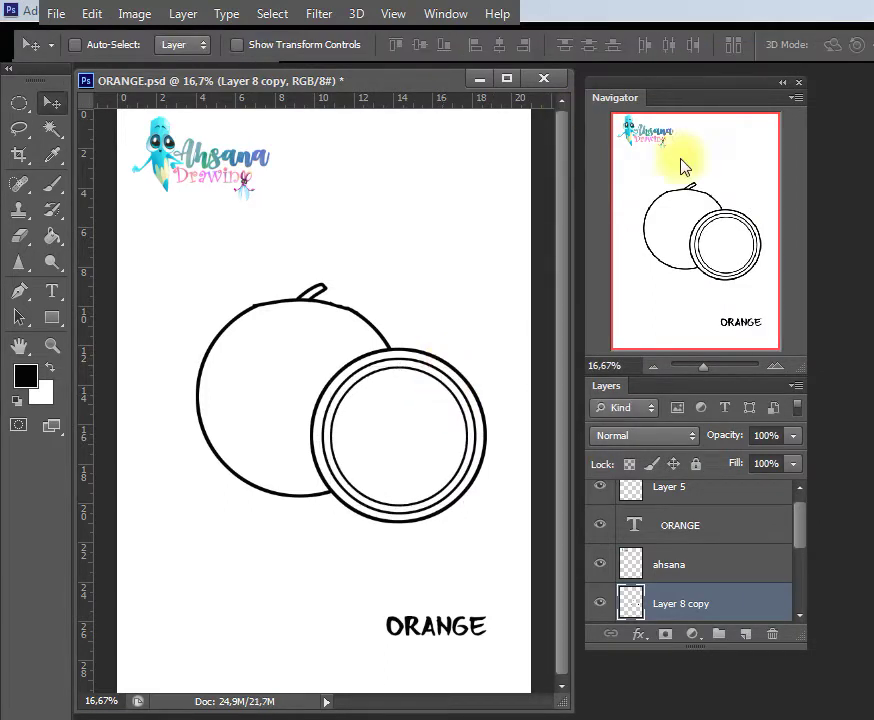
# Step: Enlarge the original Layer 8 ring to about 103.5%
pyautogui.click(714, 567)
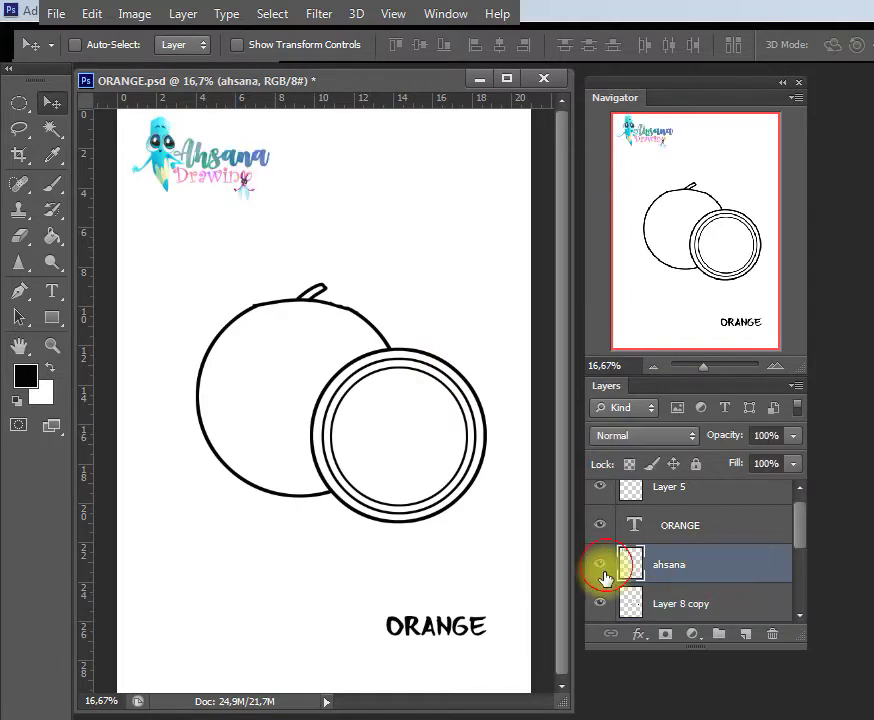
pyautogui.scroll(-1, 795, 560)
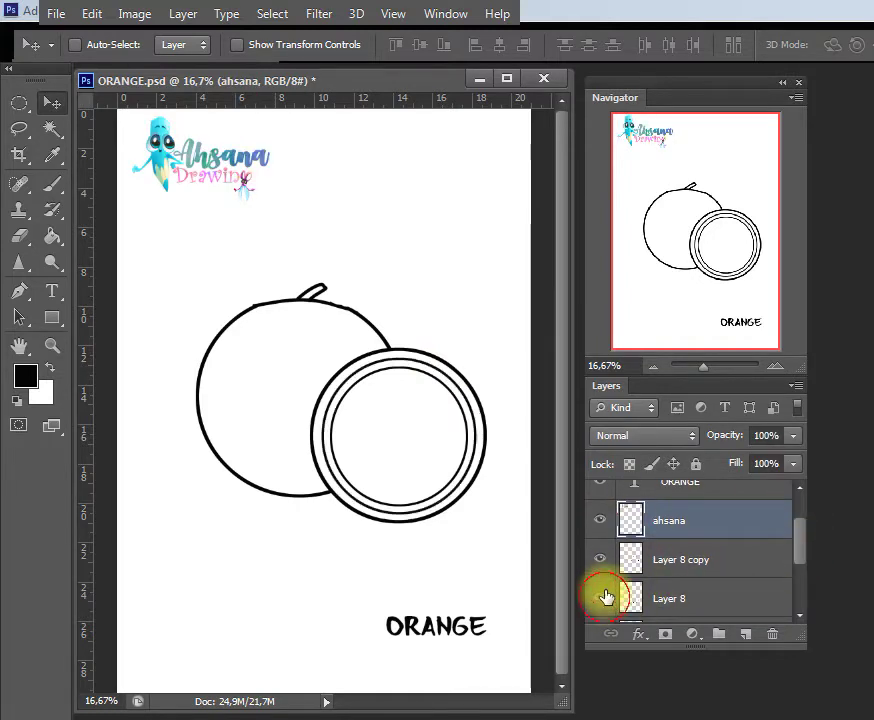
pyautogui.click(680, 598)
pyautogui.hotkey('ctrl', 't')
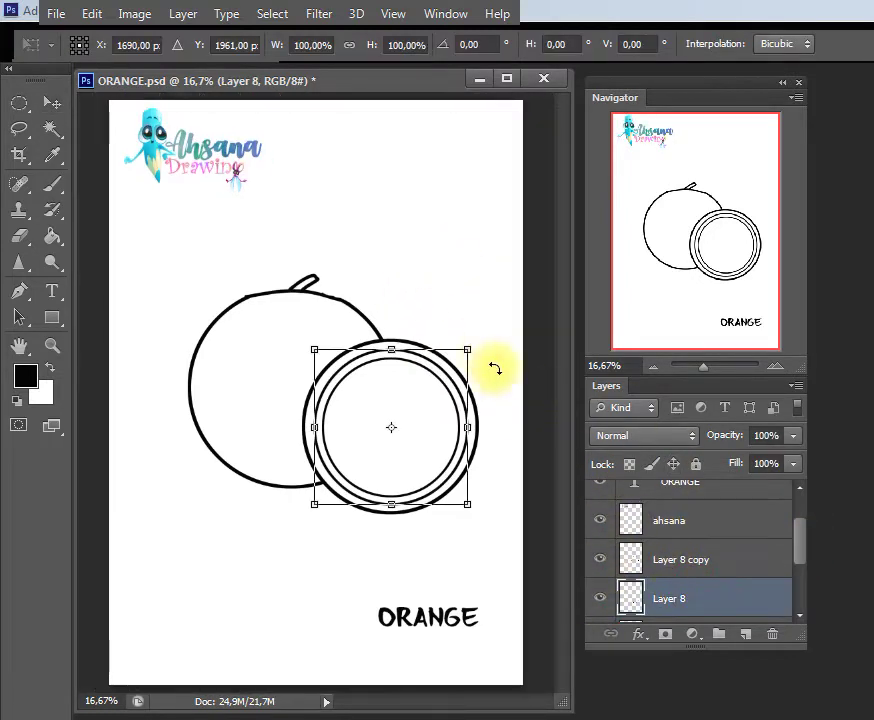
pyautogui.hotkey('ctrl', 'r')
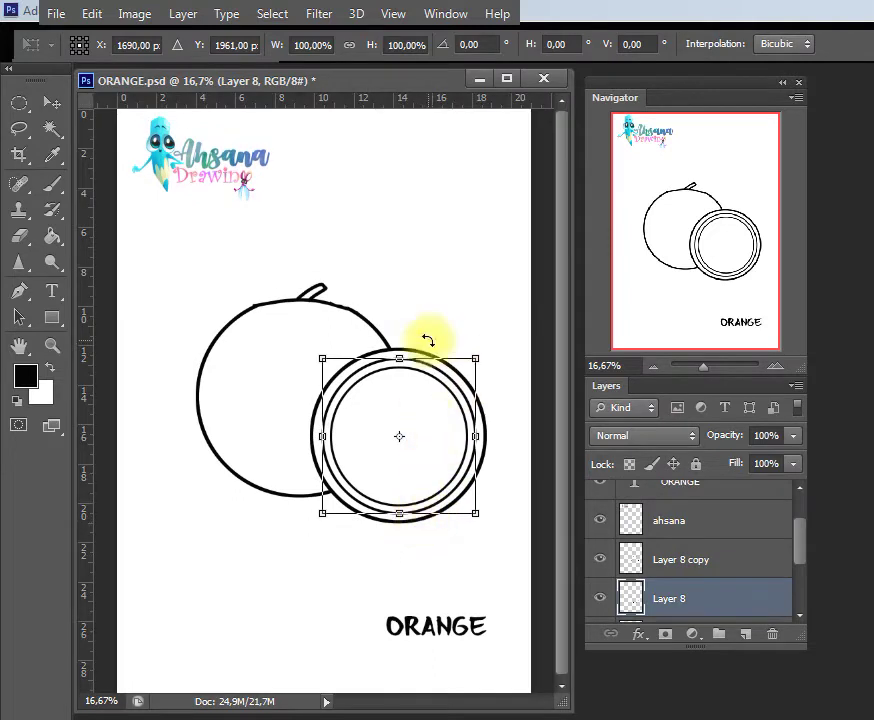
pyautogui.moveTo(476, 516); pyautogui.dragTo(481, 520)
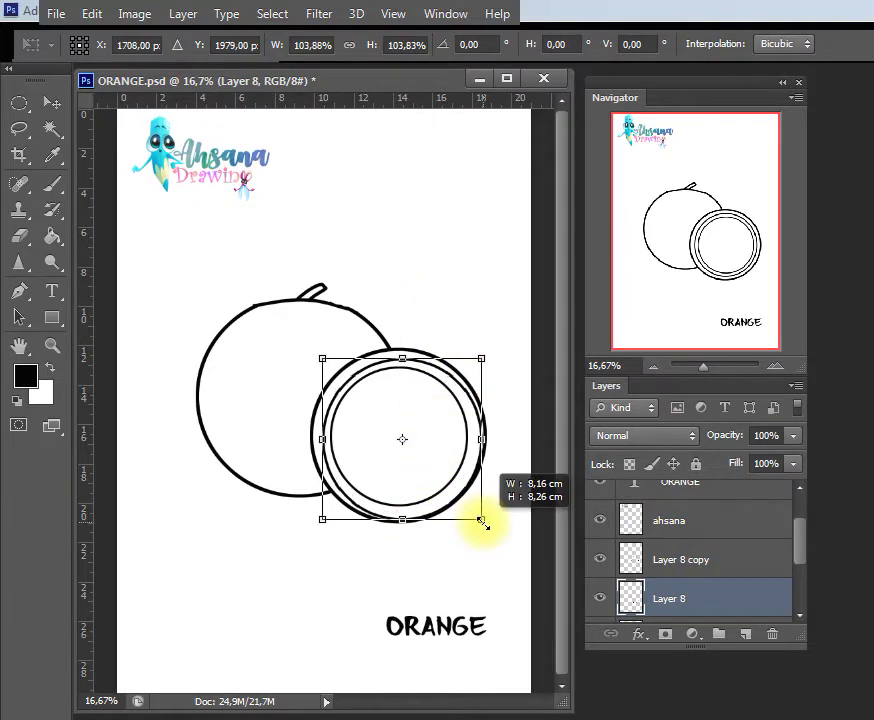
pyautogui.press('Return')
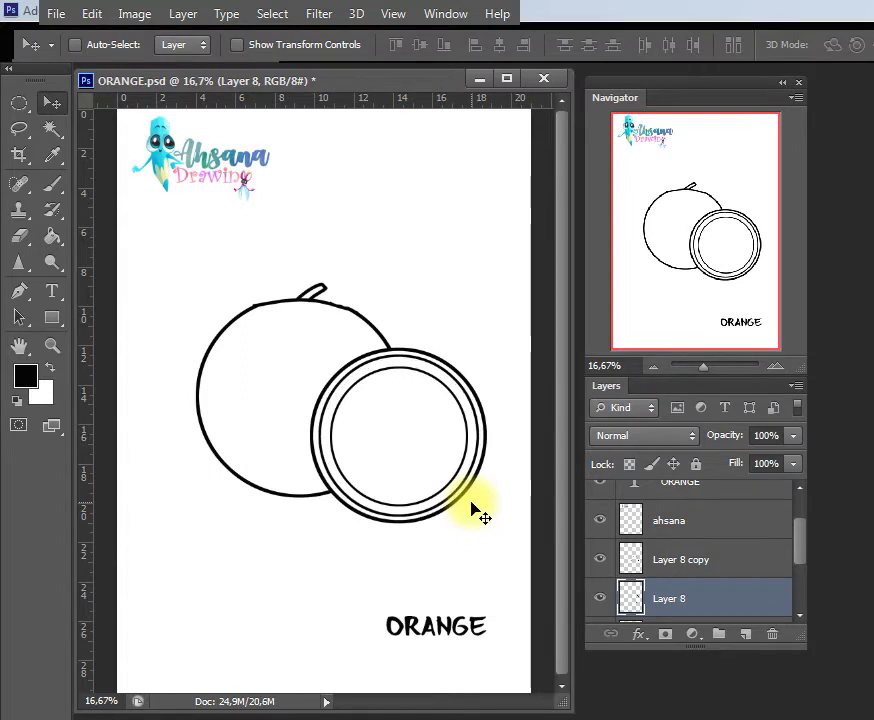
# Step: Select the inside of the innermost ring on Layer 8 copy
pyautogui.click(622, 562)
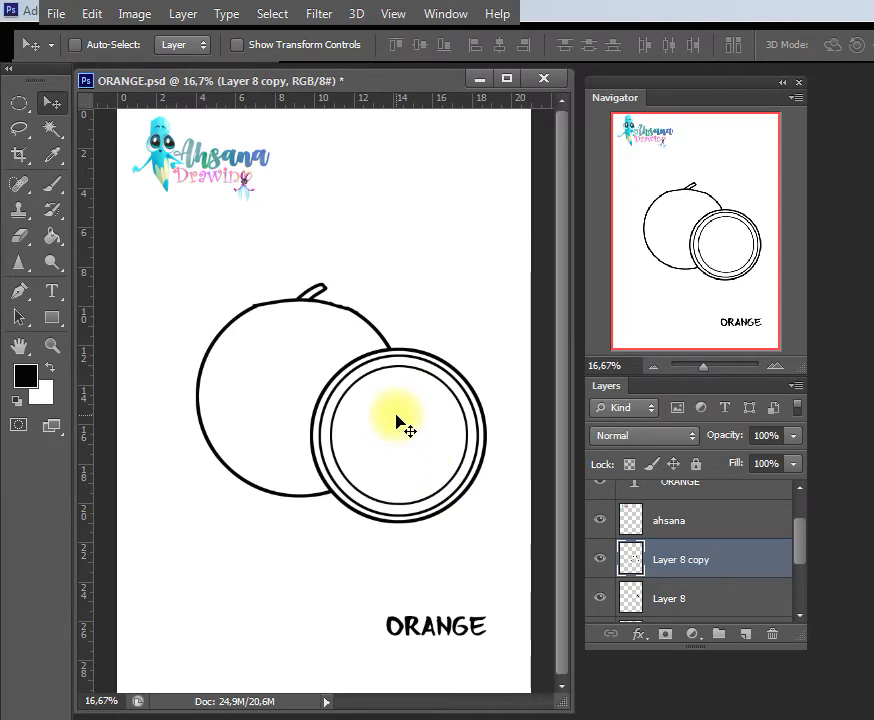
pyautogui.press('w')
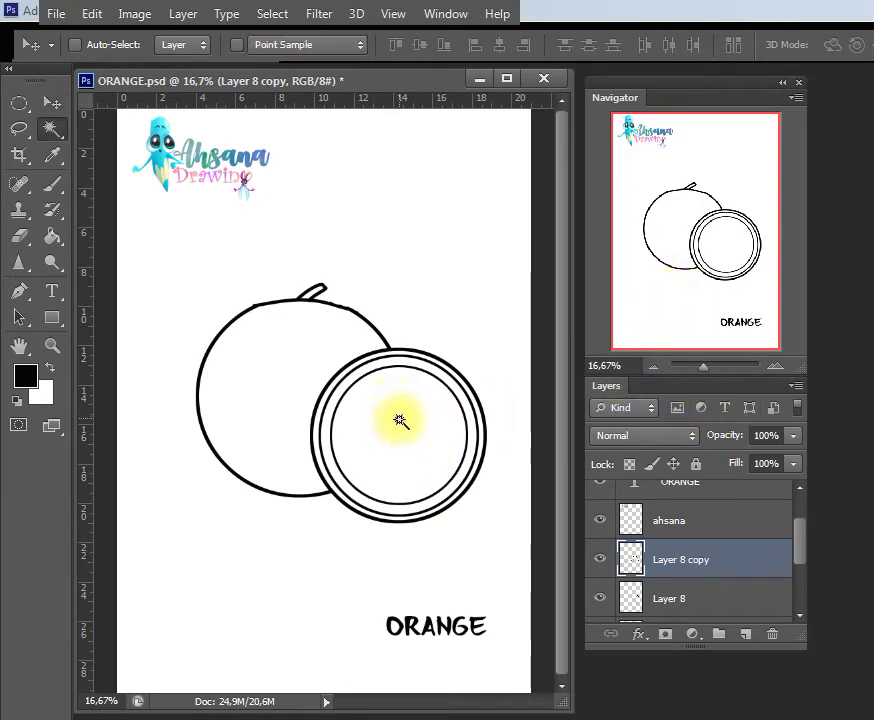
pyautogui.click(410, 425)
pyautogui.press('b')
pyautogui.moveTo(404, 341); pyautogui.dragTo(388, 552)
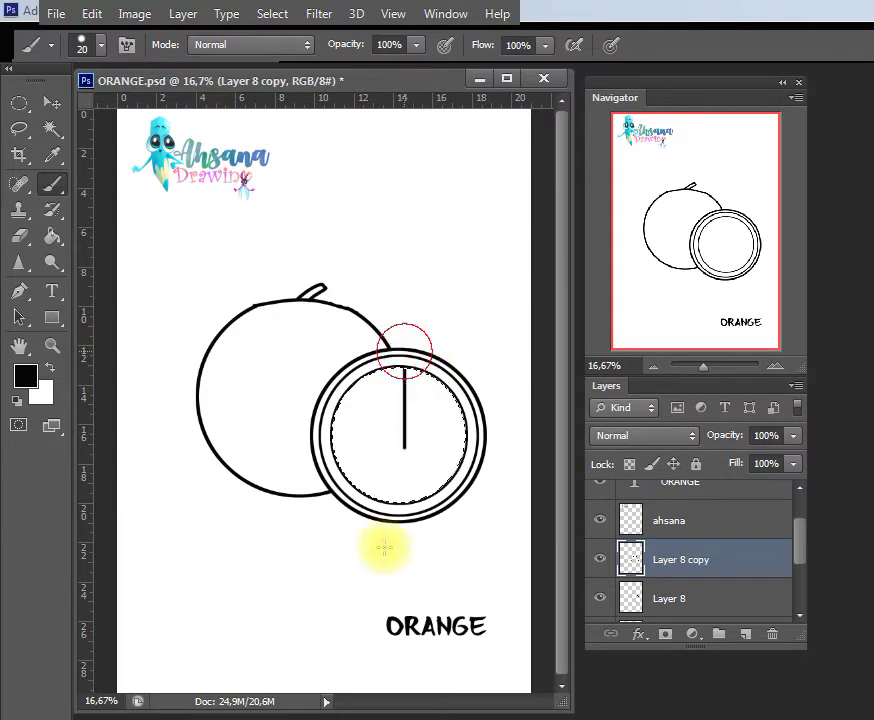
pyautogui.hotkey('ctrl', 'z')
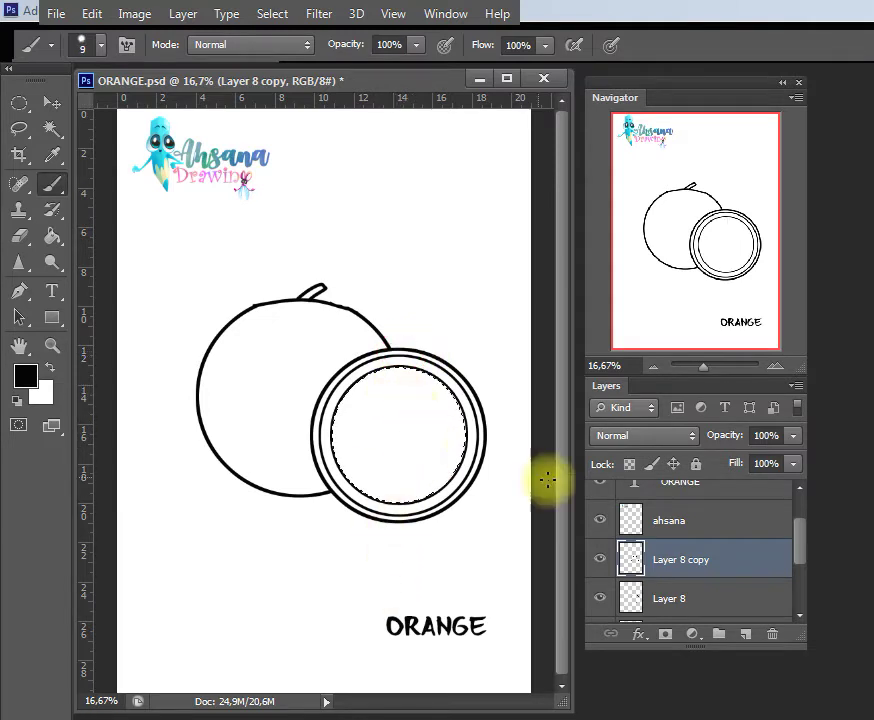
# Step: On a new Layer 9, paint a vertical line down the inner circle's middle
pyautogui.click(745, 634)
pyautogui.moveTo(403, 352); pyautogui.dragTo(378, 522)
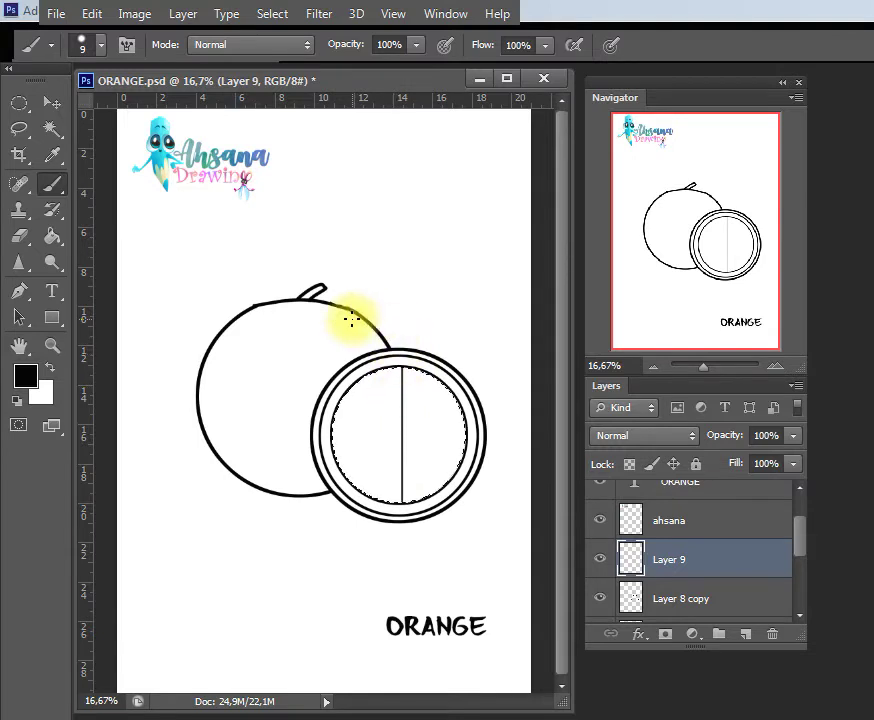
pyautogui.press('v')
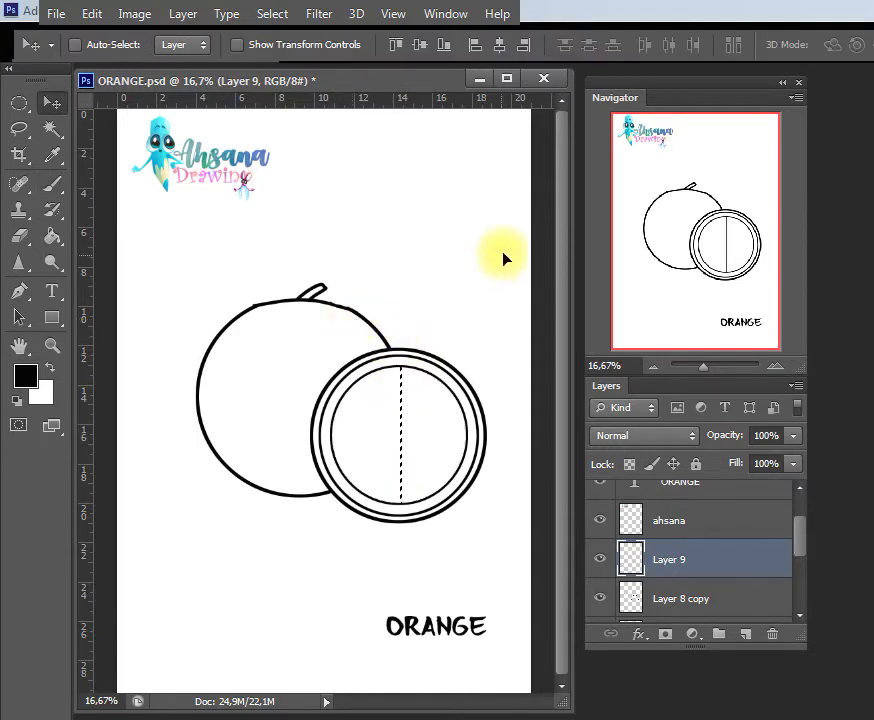
pyautogui.hotkey('ctrl', 'd')
# Step: Try a horizontal line across the circle, undo the overlong stroke, and deselect
pyautogui.press('b')
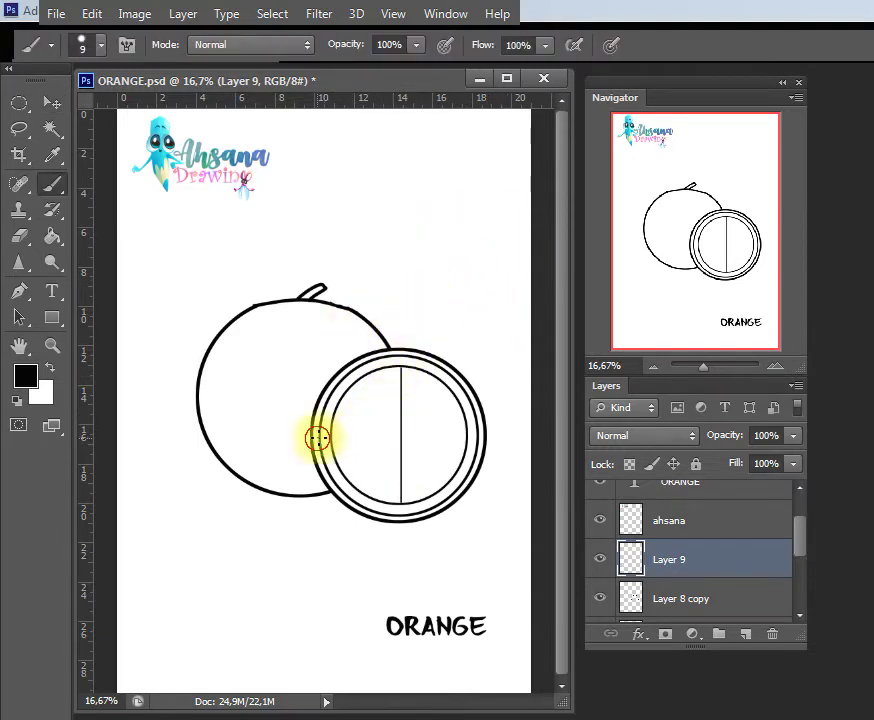
pyautogui.moveTo(318, 437); pyautogui.dragTo(524, 437)
pyautogui.hotkey('ctrl', 'z')
pyautogui.press('w')
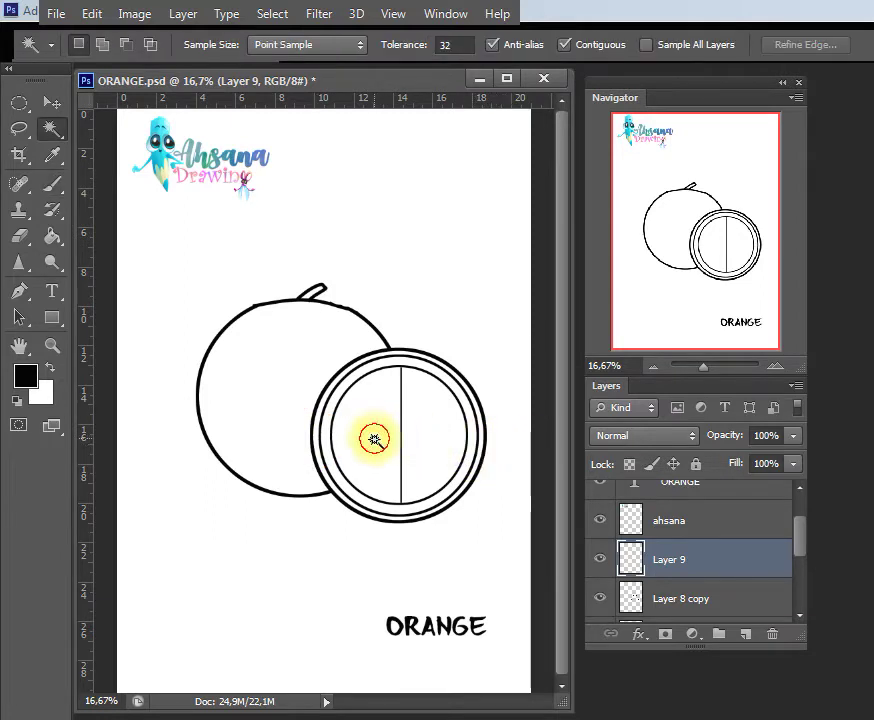
pyautogui.click(415, 449)
pyautogui.hotkey('ctrl', 'd')
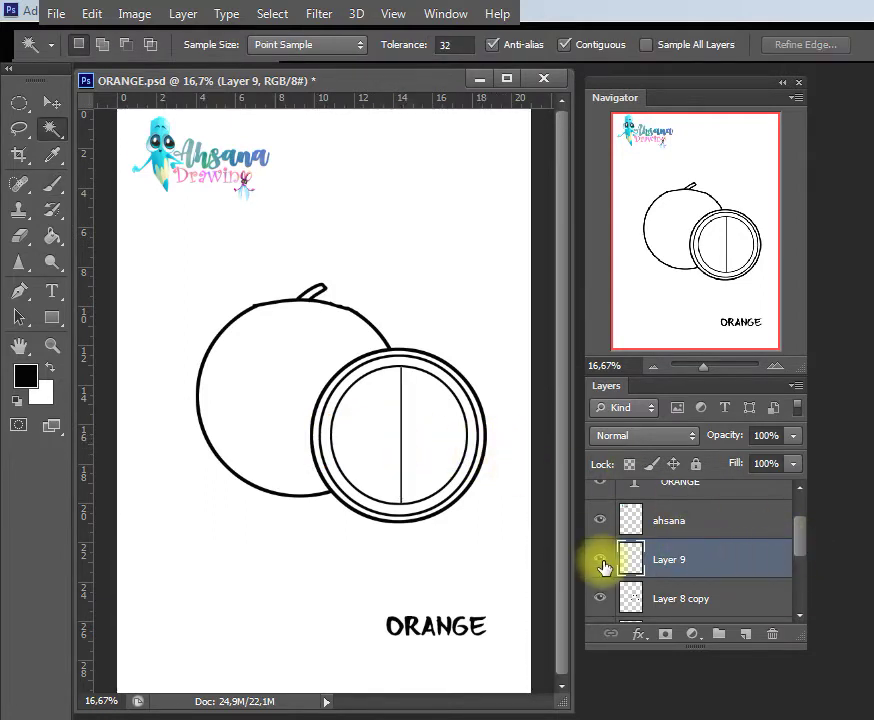
# Step: Paint a horizontal line within the inner circle to complete the cross
pyautogui.click(600, 559)
pyautogui.press('b')
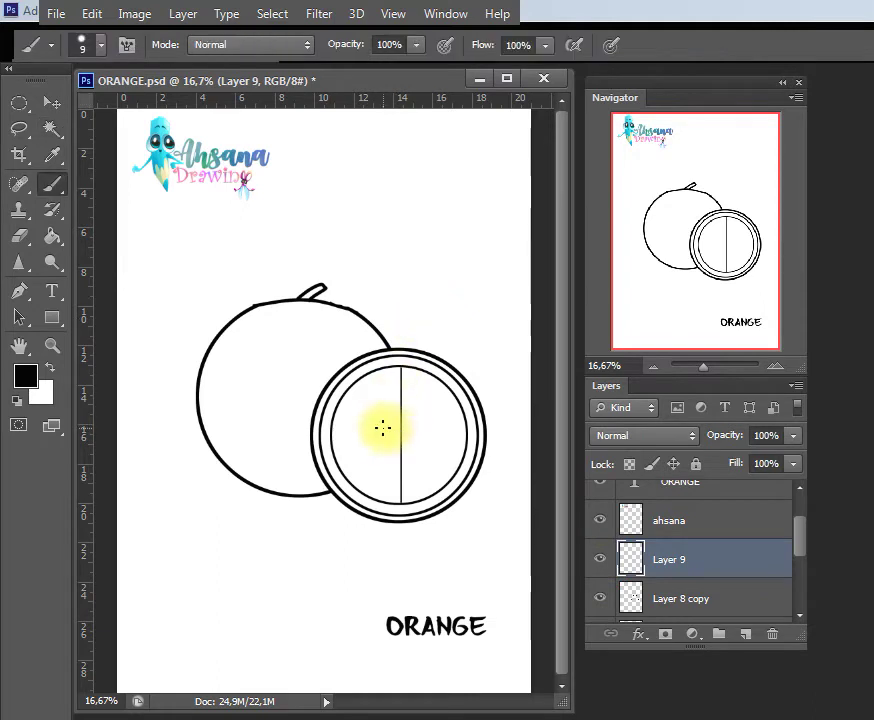
pyautogui.moveTo(332, 437); pyautogui.dragTo(458, 437)
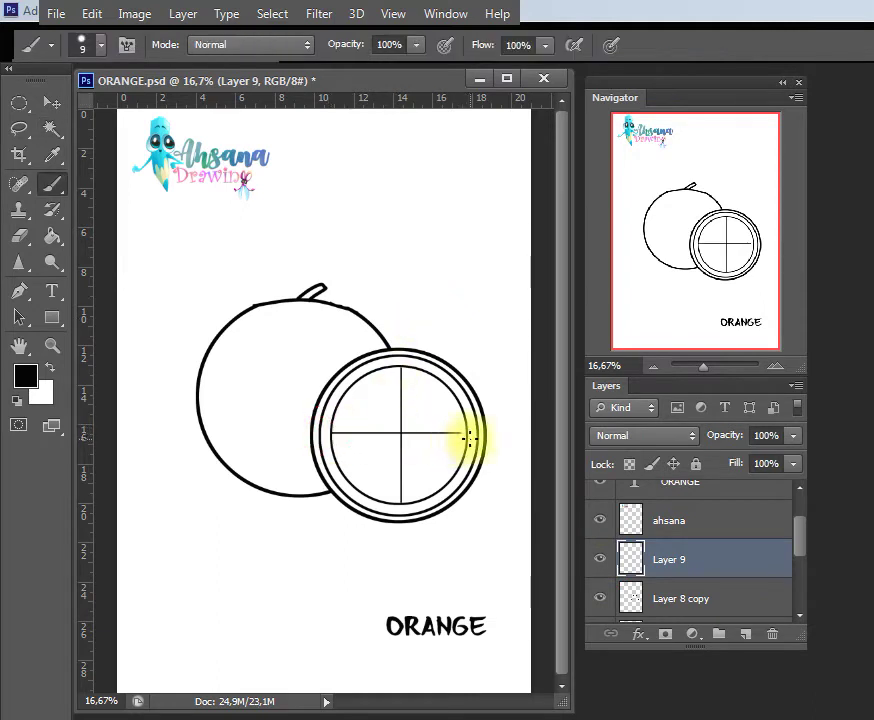
pyautogui.hotkey('ctrl', 'z')
pyautogui.moveTo(332, 437); pyautogui.dragTo(392, 437)
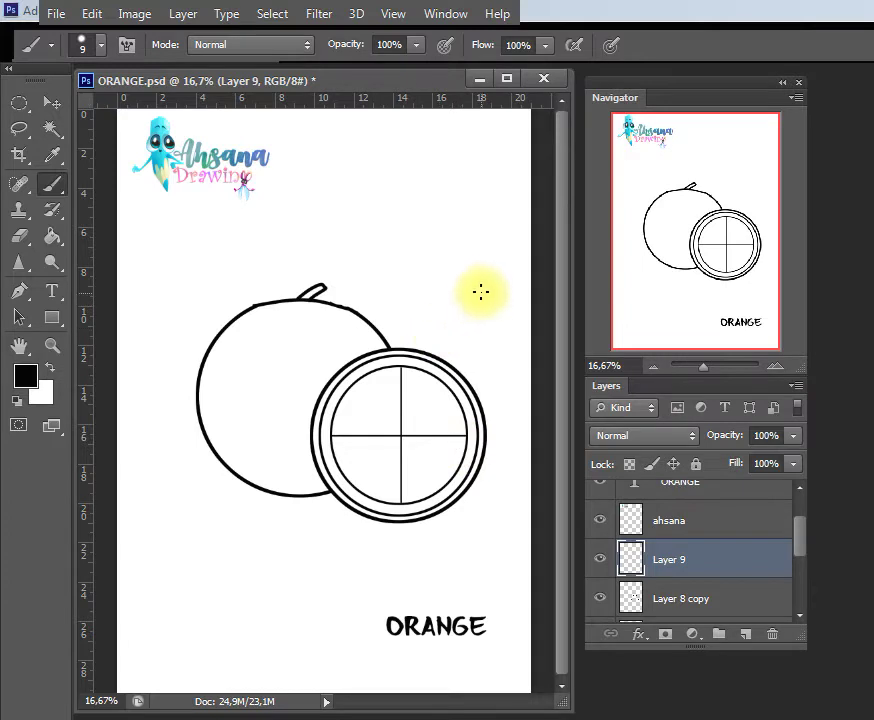
pyautogui.rightClick(695, 558)
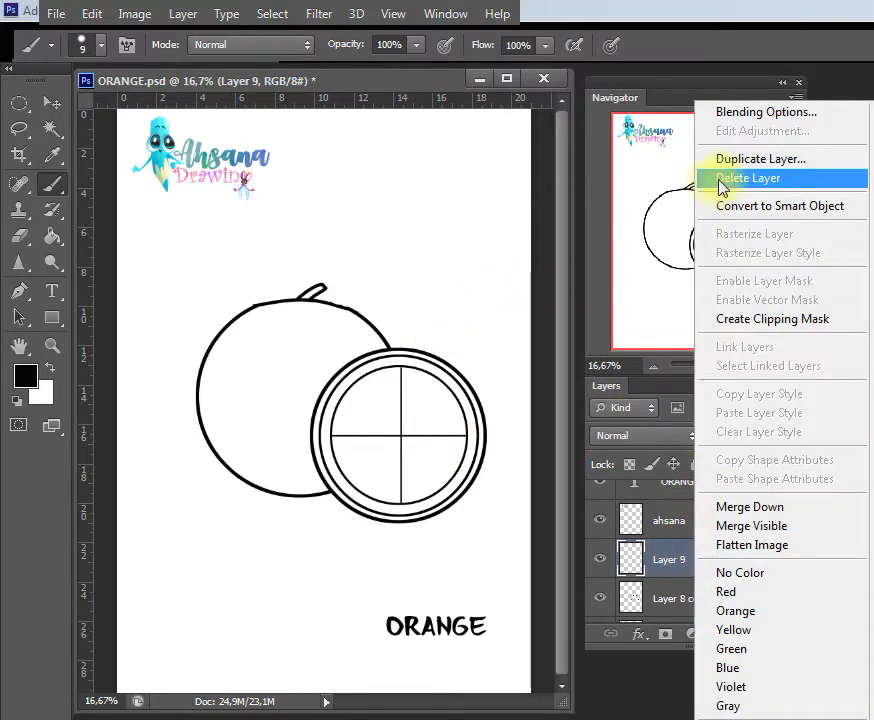
# Step: Duplicate Layer 9 and rotate the copy about 43° into diagonal spokes
pyautogui.click(760, 158)
pyautogui.press('Return')
pyautogui.hotkey('ctrl', 't')
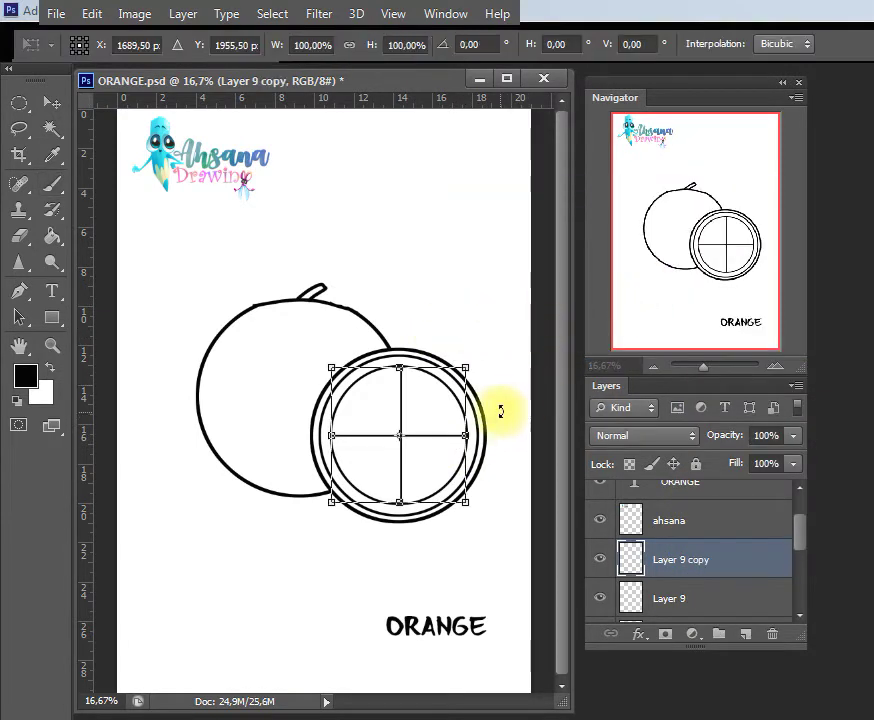
pyautogui.moveTo(500, 411); pyautogui.dragTo(514, 480)
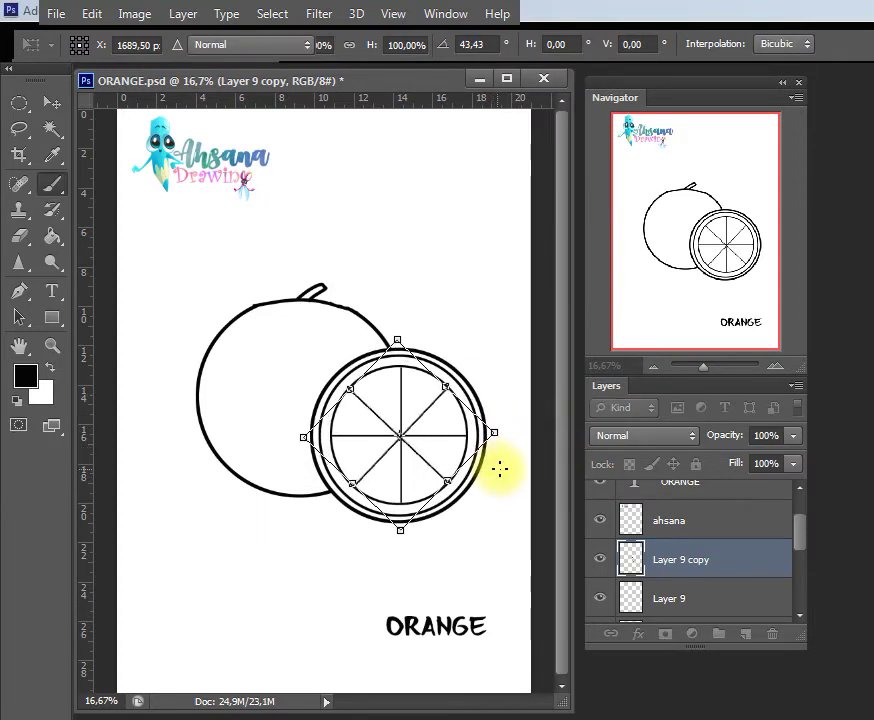
pyautogui.press('Return')
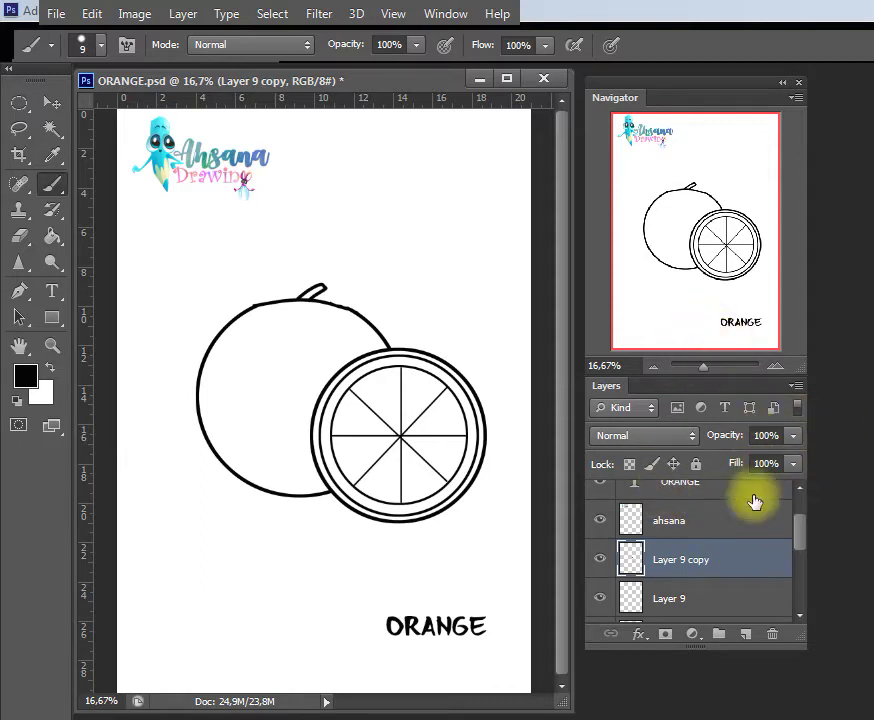
# Step: Merge Layer 9 with the other spoke layer into a single spokes layer
pyautogui.keyDown('shift'); pyautogui.click(660, 600); pyautogui.keyUp('shift')
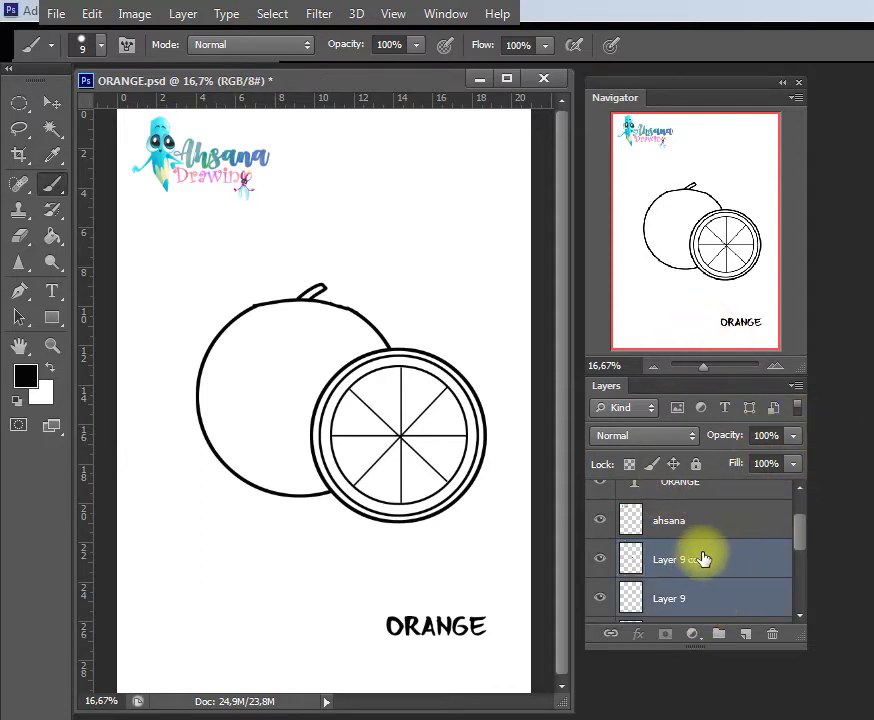
pyautogui.hotkey('ctrl', 'e')
pyautogui.click(600, 560)
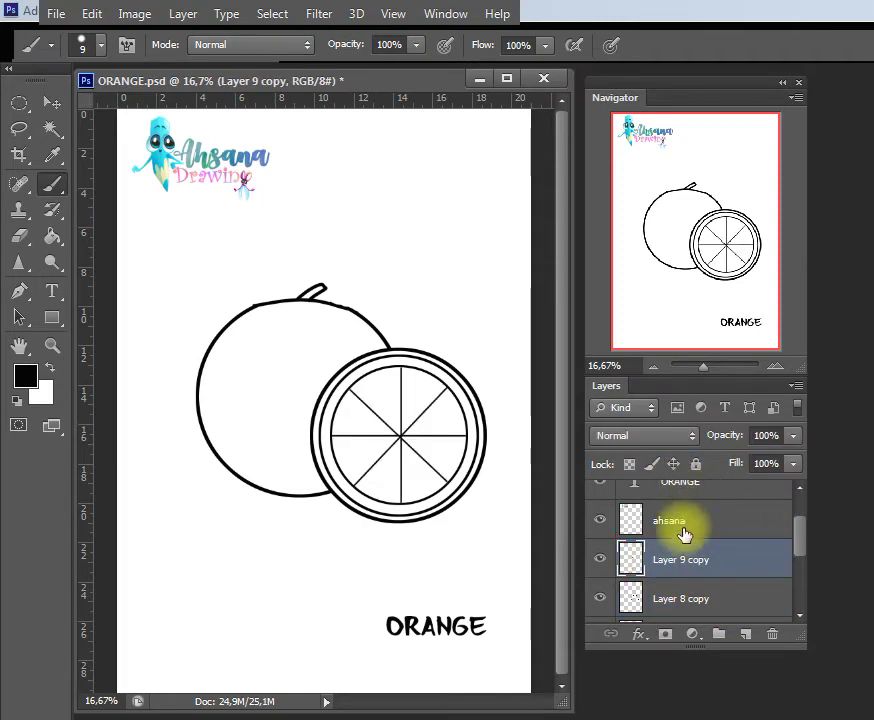
# Step: Duplicate the merged spokes layer and rotate the copy about 11° to add more spokes
pyautogui.rightClick(666, 557)
pyautogui.click(712, 159)
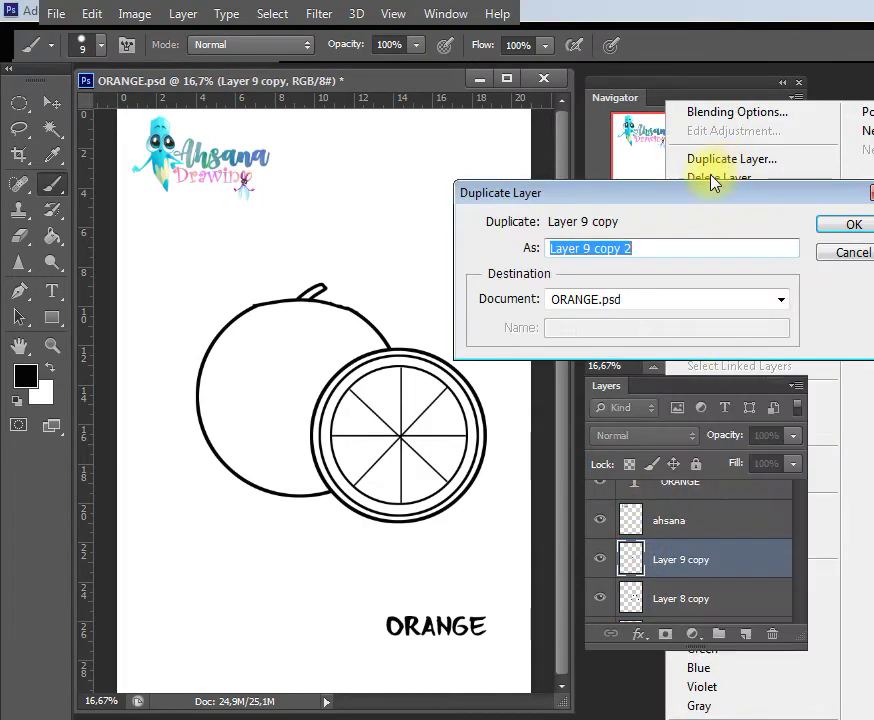
pyautogui.press('Return')
pyautogui.hotkey('ctrl', 't')
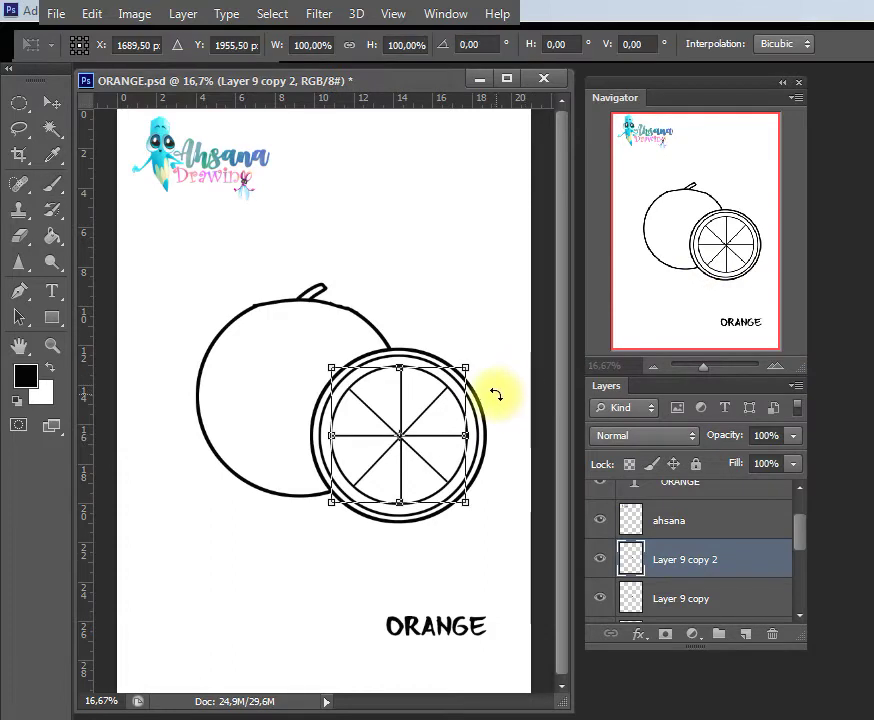
pyautogui.moveTo(495, 394); pyautogui.dragTo(512, 417)
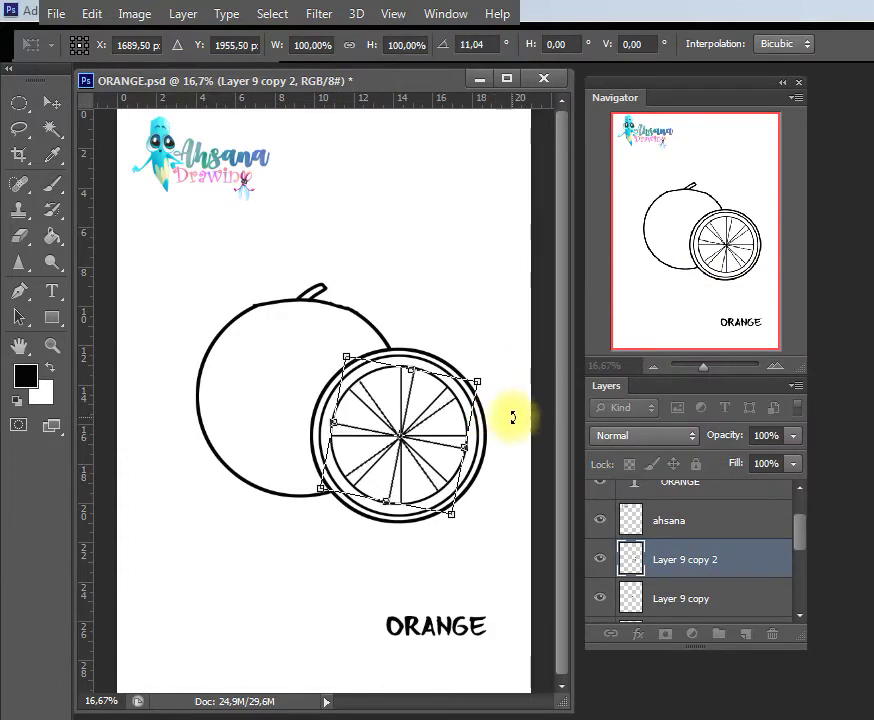
pyautogui.press('Return')
pyautogui.press('b')
pyautogui.press('e')
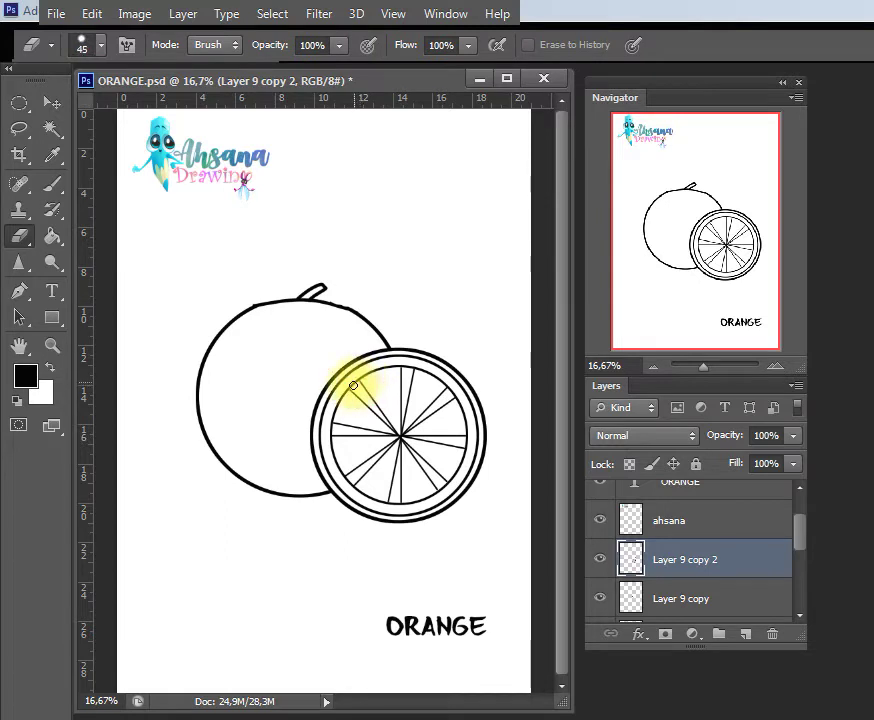
# Step: Hide the earlier spokes and rotate the visible spokes back about 4° so they pair up
pyautogui.click(600, 600)
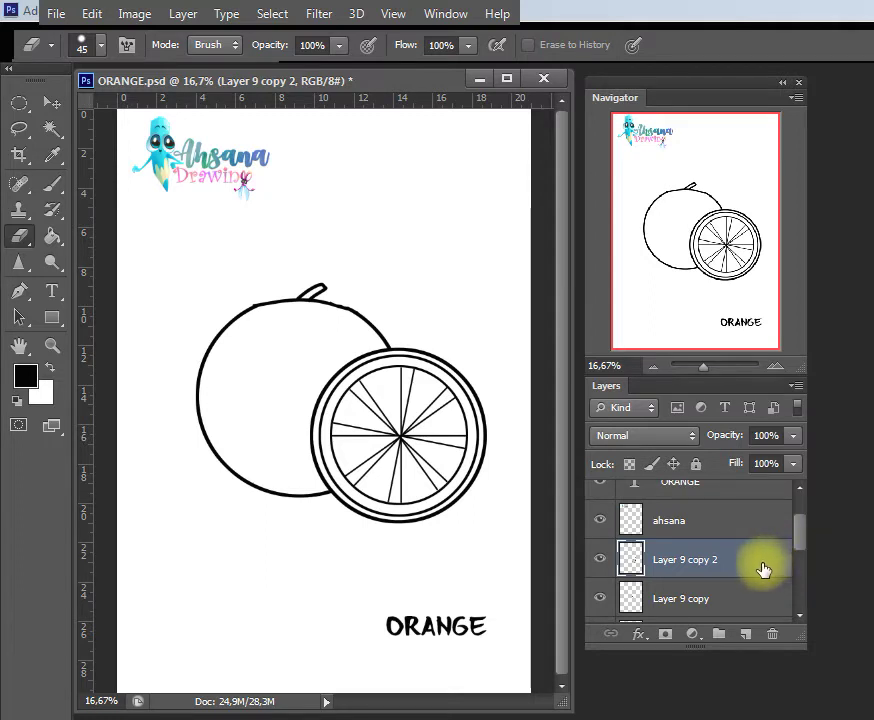
pyautogui.hotkey('ctrl', 't')
pyautogui.moveTo(520, 400)
pyautogui.mouseDown()
pyautogui.moveTo(517, 392)
pyautogui.moveTo(539, 382)
pyautogui.mouseUp()
pyautogui.press('Return')
pyautogui.press('e')
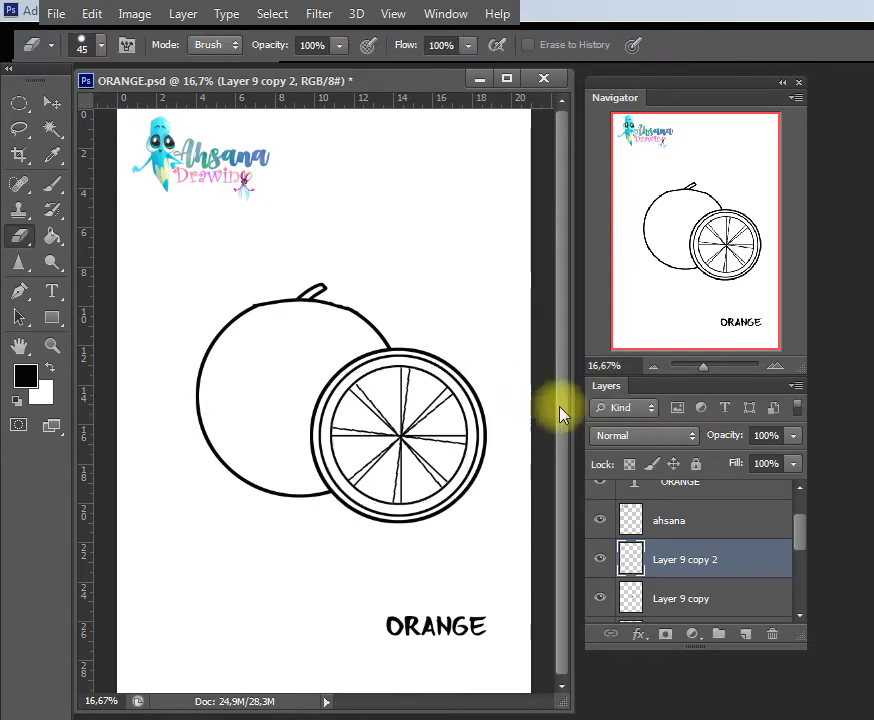
# Step: Merge Layer 9 copy, then Layer 9 copy 2, with the spoke layers into one layer
pyautogui.scroll(-1, 800, 549)
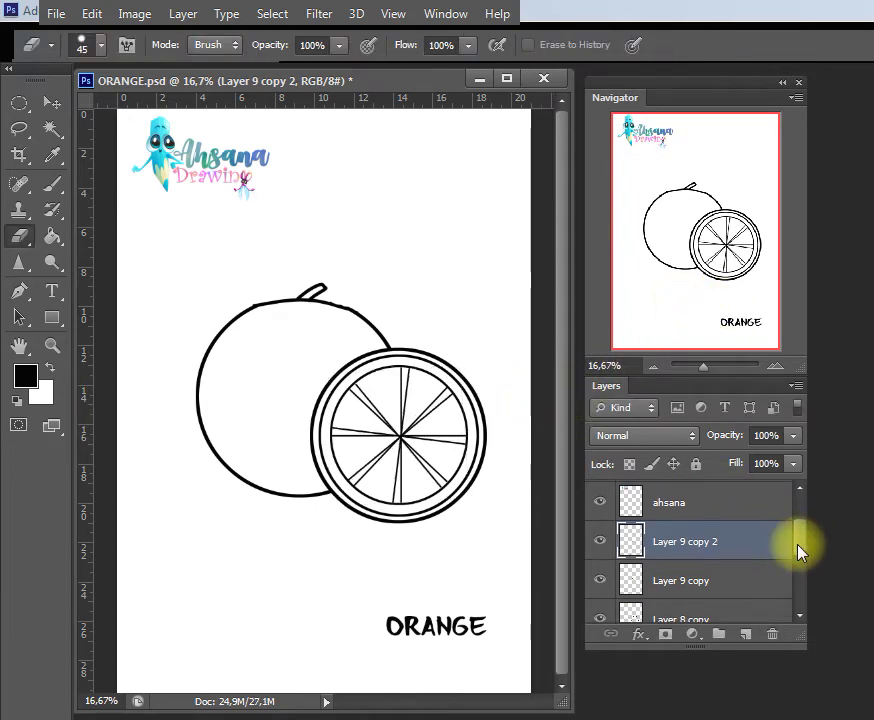
pyautogui.keyDown('ctrl'); pyautogui.click(752, 575); pyautogui.keyUp('ctrl')
pyautogui.hotkey('ctrl', 'e')
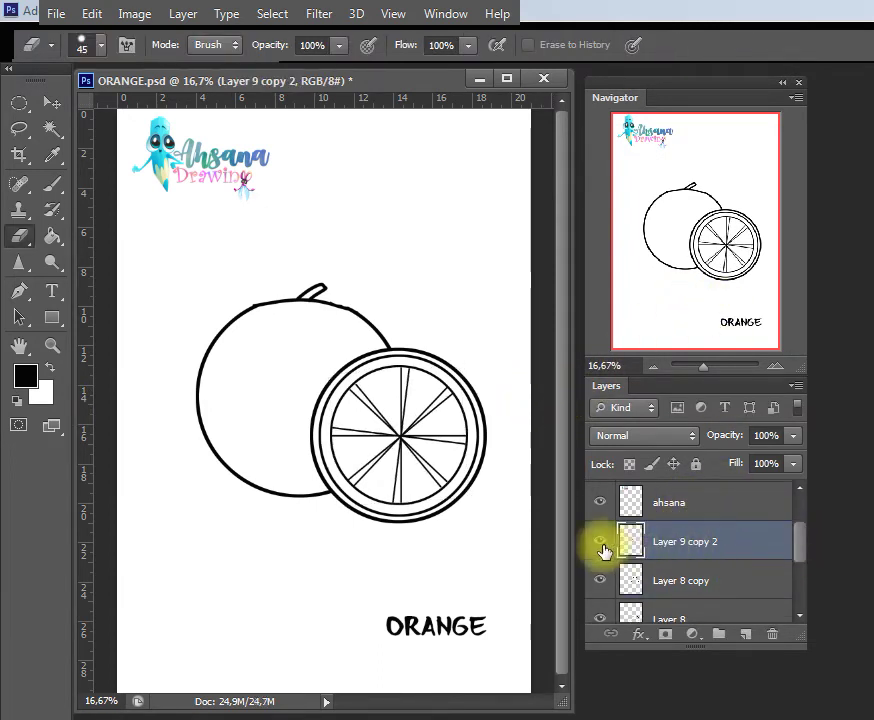
pyautogui.click(602, 542)
pyautogui.click(690, 580)
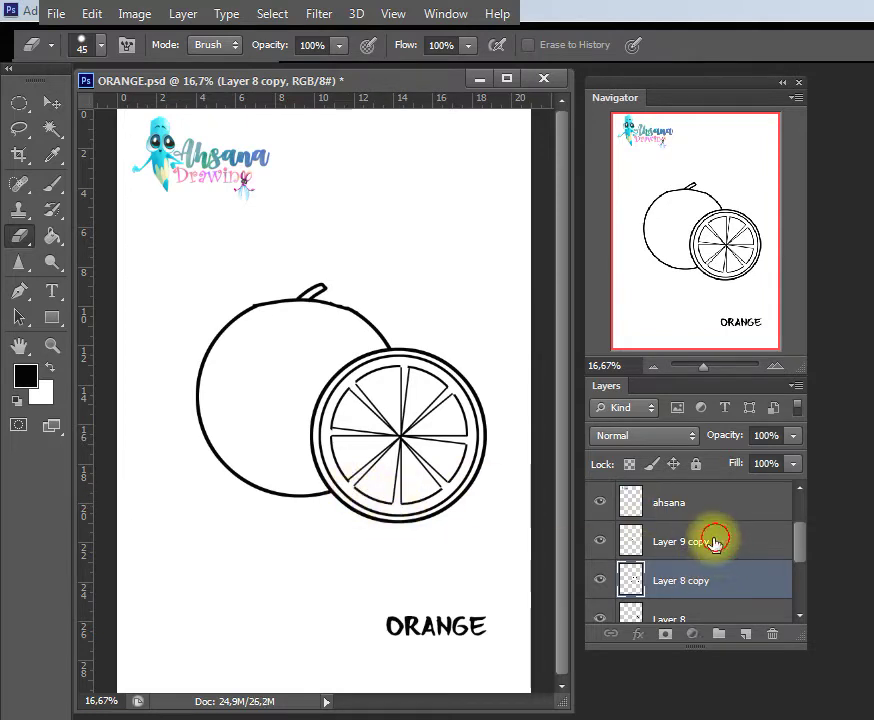
pyautogui.keyDown('ctrl'); pyautogui.click(738, 541); pyautogui.keyUp('ctrl')
pyautogui.hotkey('ctrl', 'e')
pyautogui.click(601, 541)
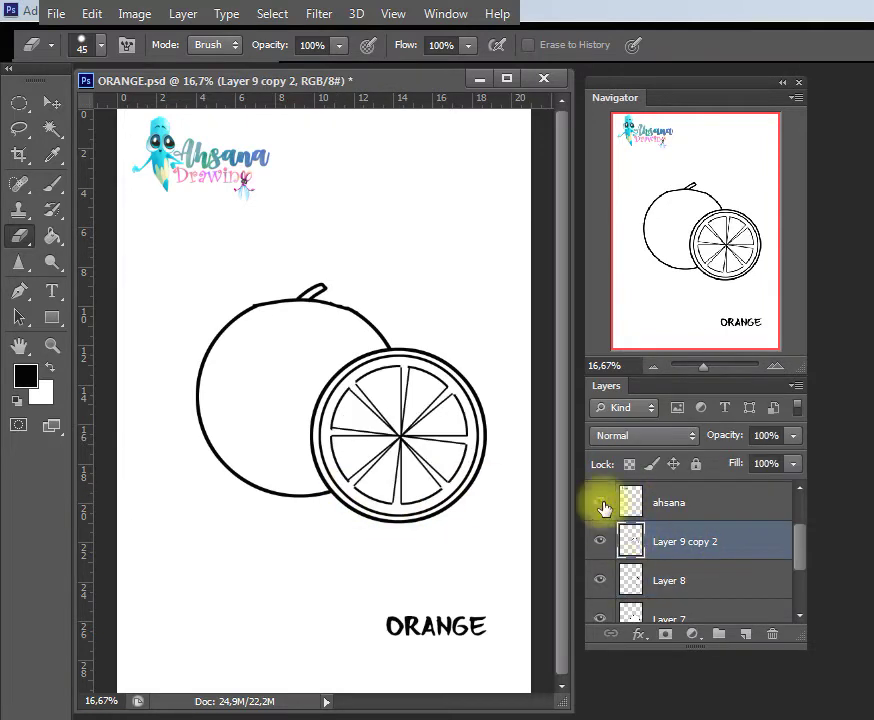
# Step: Merge Layer 8 and Layer 7 into the slice layer Layer 9 copy 2
pyautogui.press('w')
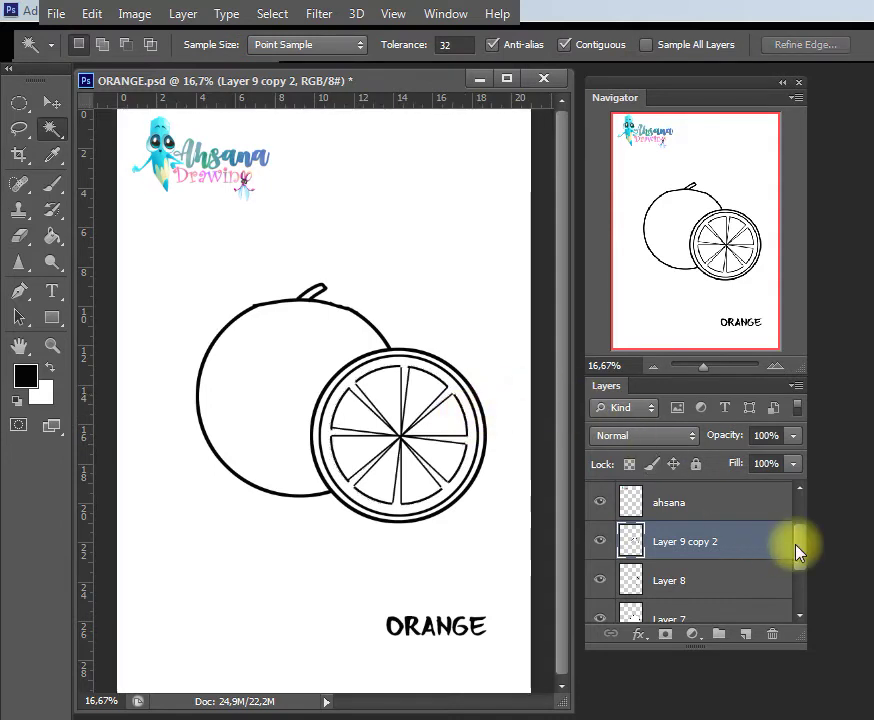
pyautogui.moveTo(800, 545); pyautogui.dragTo(747, 558)
pyautogui.keyDown('ctrl'); pyautogui.click(747, 560); pyautogui.keyUp('ctrl')
pyautogui.hotkey('ctrl', 'e')
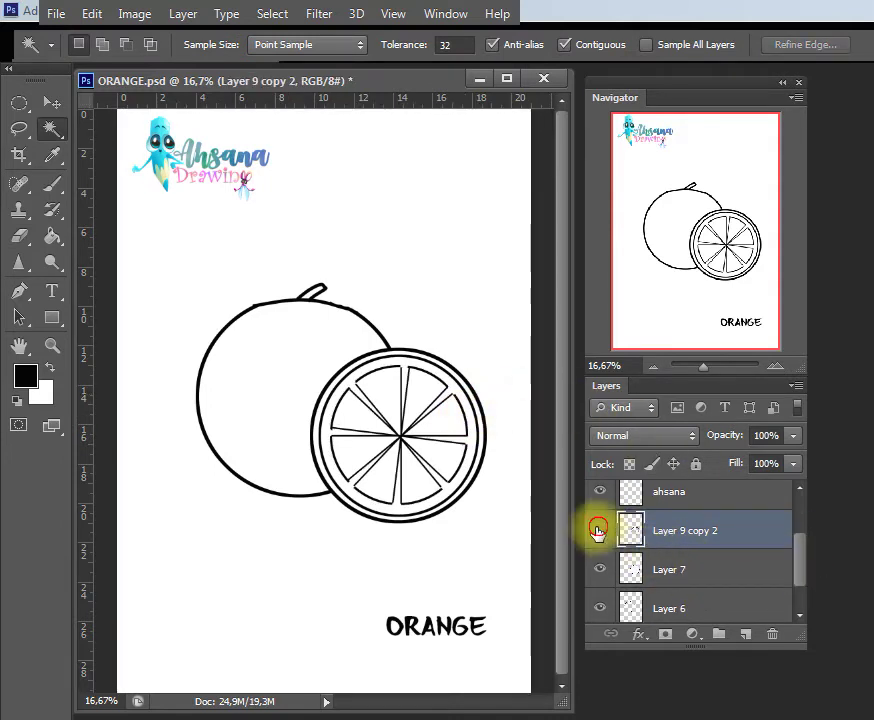
pyautogui.click(598, 530)
pyautogui.keyDown('ctrl'); pyautogui.click(632, 568); pyautogui.keyUp('ctrl')
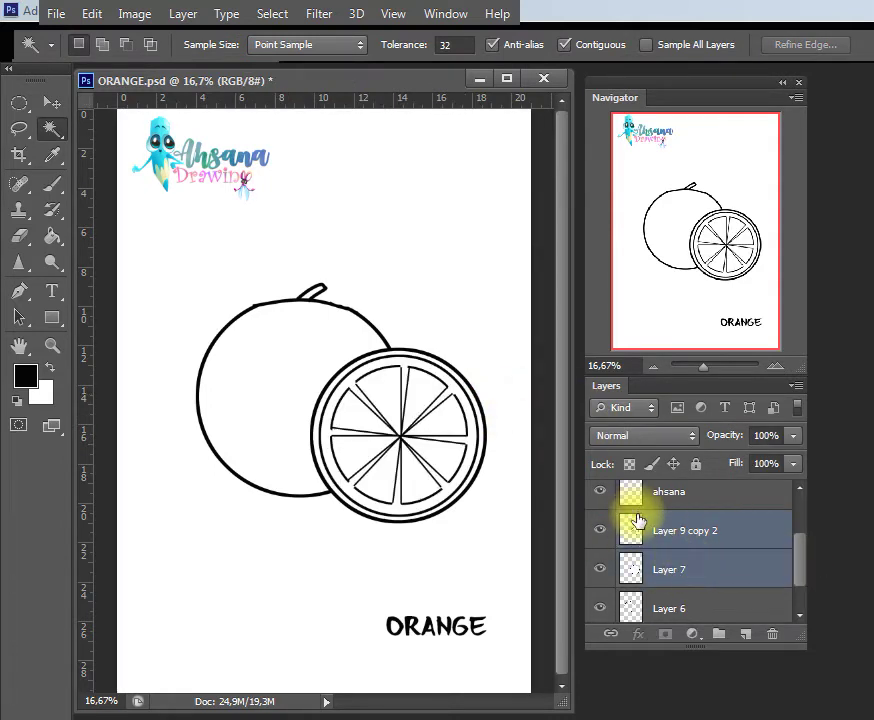
pyautogui.hotkey('ctrl', 'e')
pyautogui.click(599, 531)
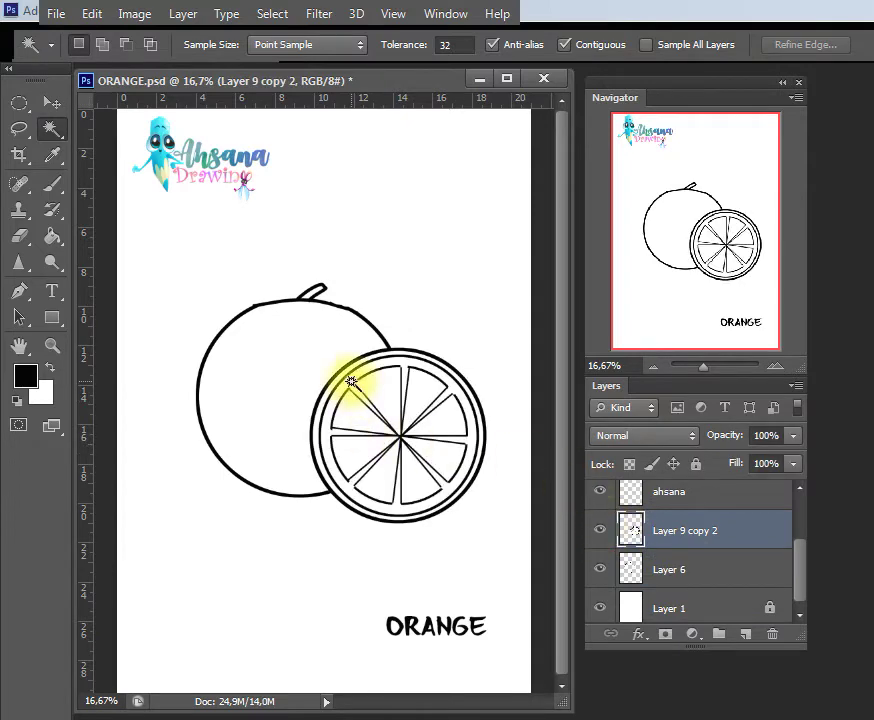
# Step: Test a Magic Wand selection inside the slice segments, deselect, and make Layer 6 active
pyautogui.click(357, 422)
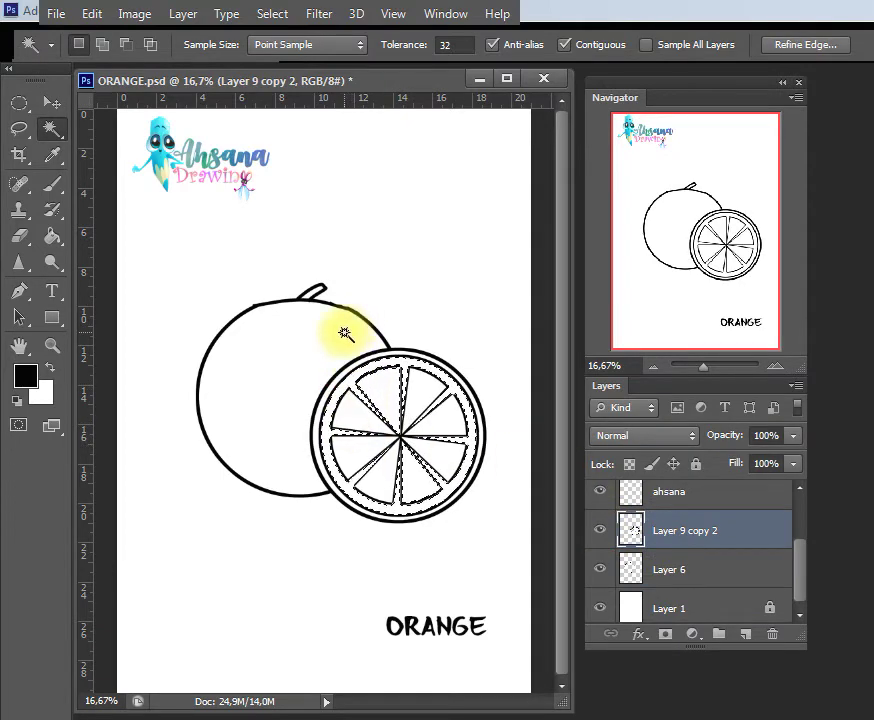
pyautogui.hotkey('ctrl', 'd')
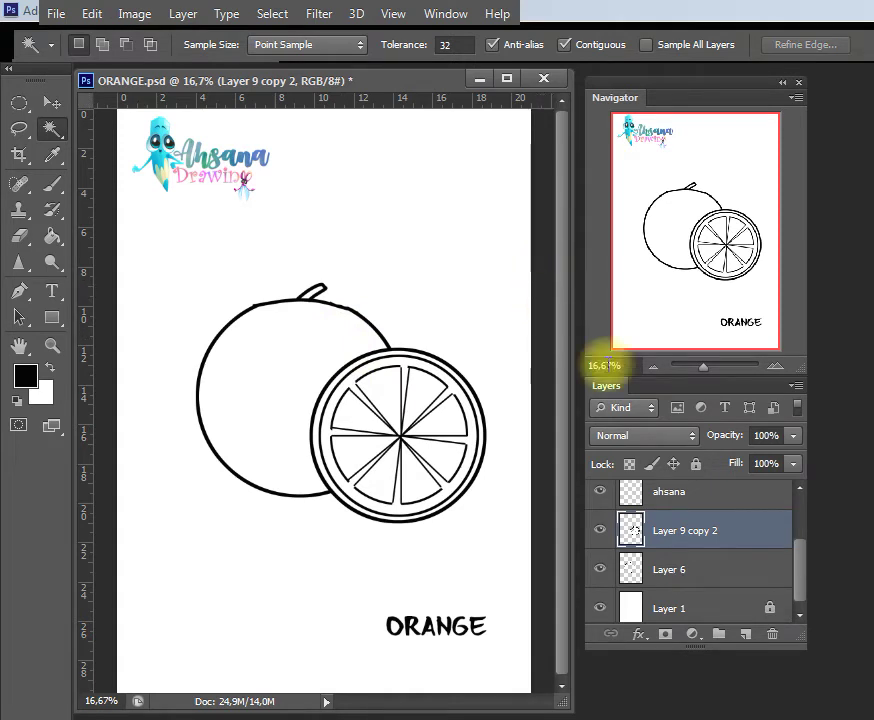
pyautogui.click(669, 570)
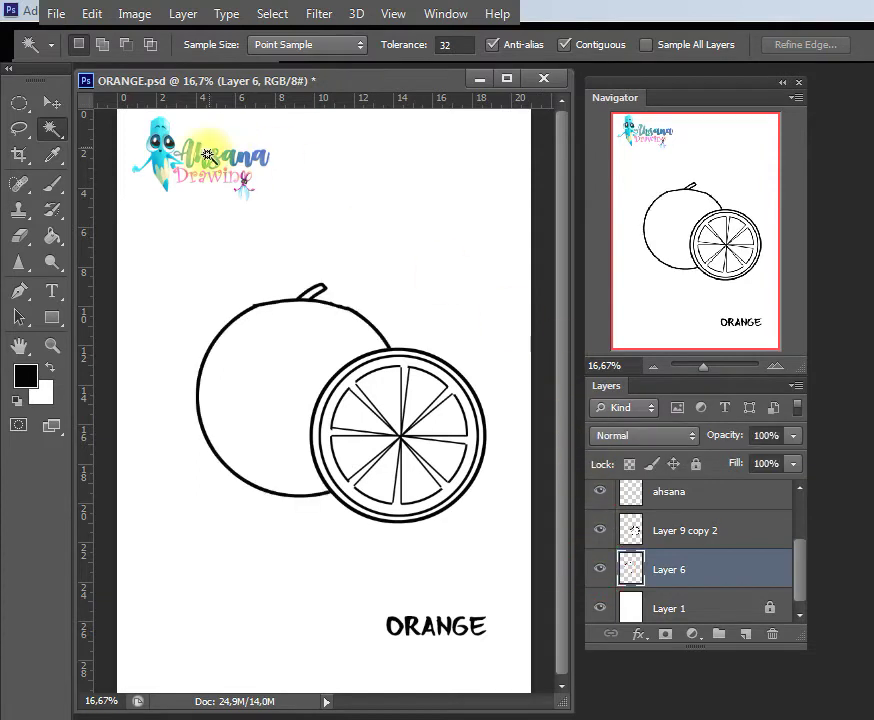
pyautogui.press('b')
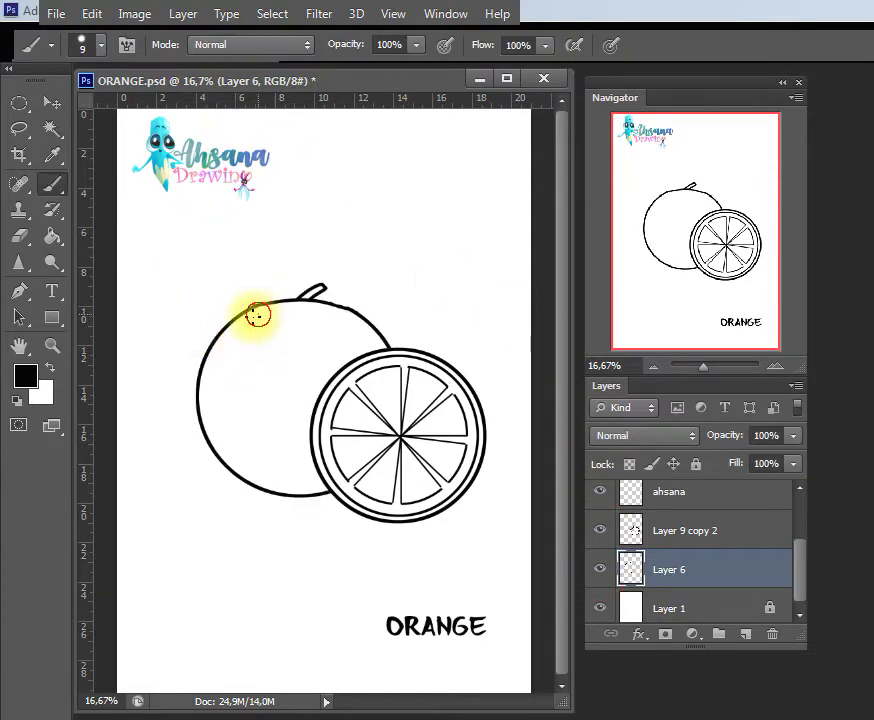
# Step: Brush a curved shine highlight inside the whole orange's upper-left edge on Layer 6
pyautogui.moveTo(263, 311)
pyautogui.mouseDown()
pyautogui.moveTo(234, 331)
pyautogui.moveTo(235, 369)
pyautogui.mouseUp()
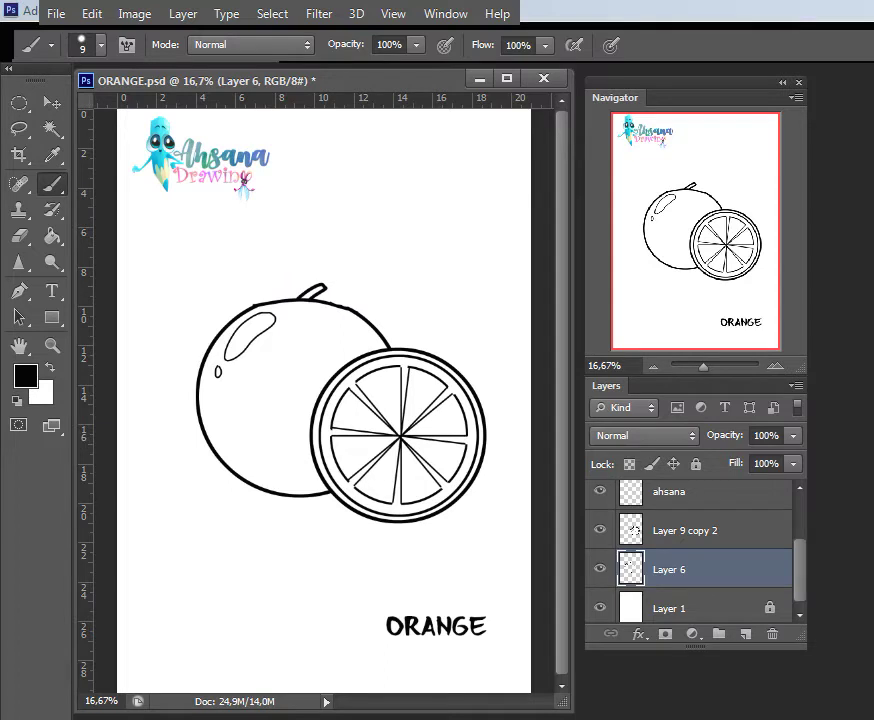
pyautogui.scroll(2, 690, 550)
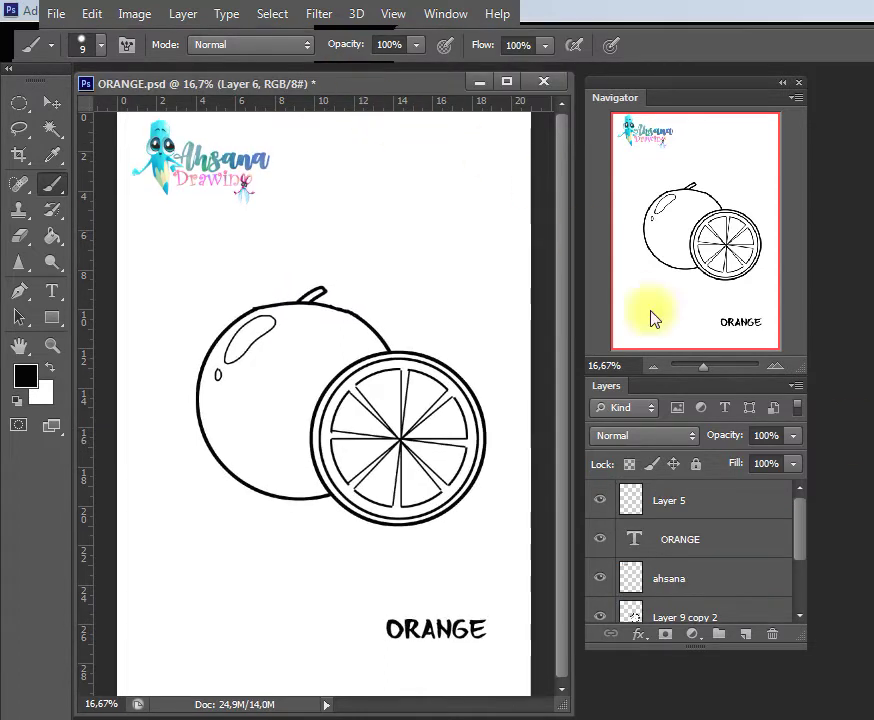
pyautogui.moveTo(796, 523); pyautogui.dragTo(800, 585)
# Step: Select the whole orange's body and fill it with light orange ffa847
pyautogui.click(600, 564)
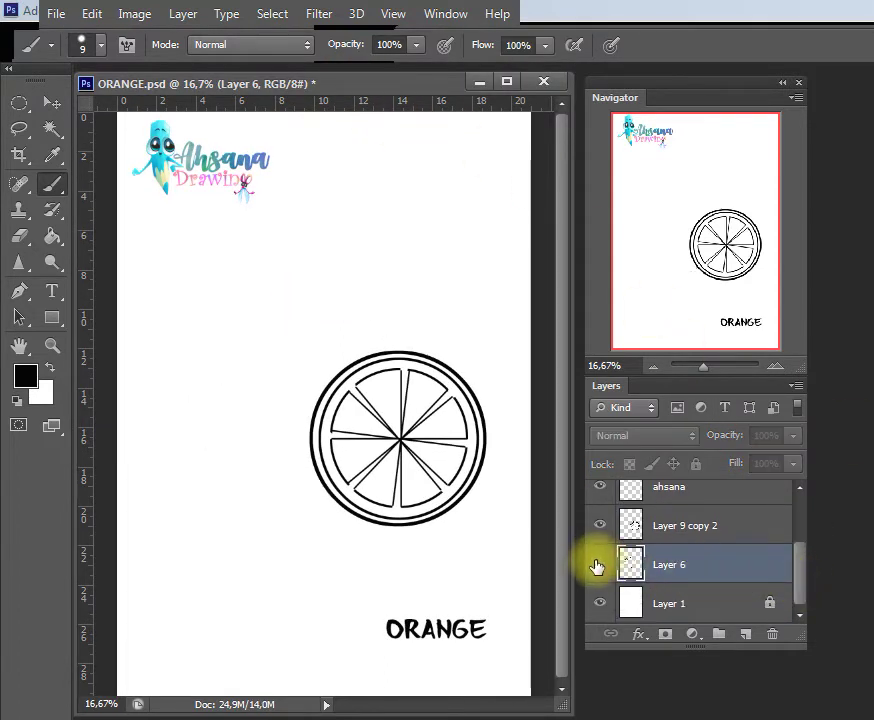
pyautogui.press('w')
pyautogui.click(317, 337)
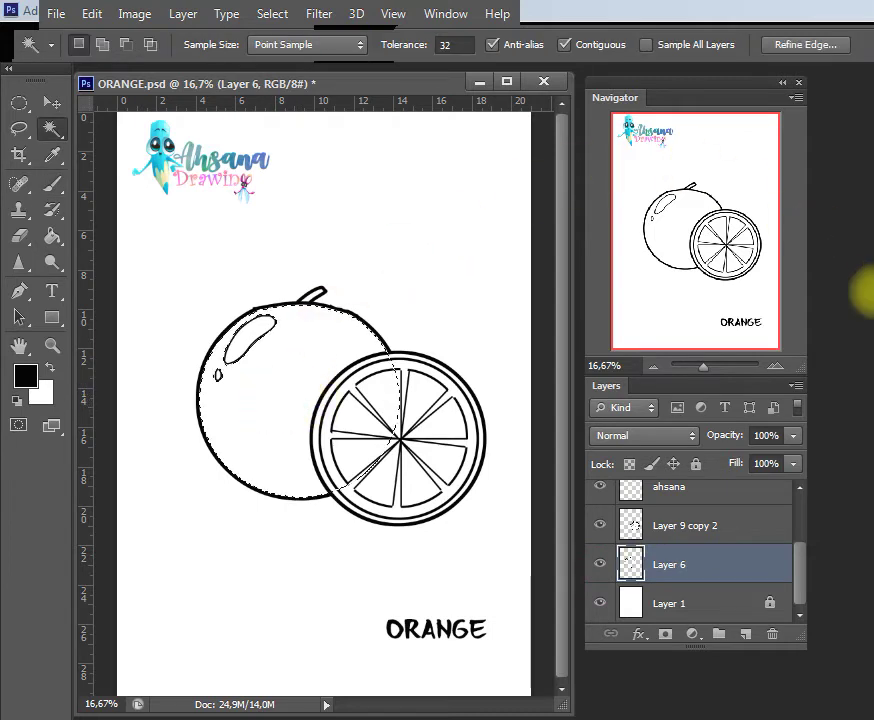
pyautogui.press('i')
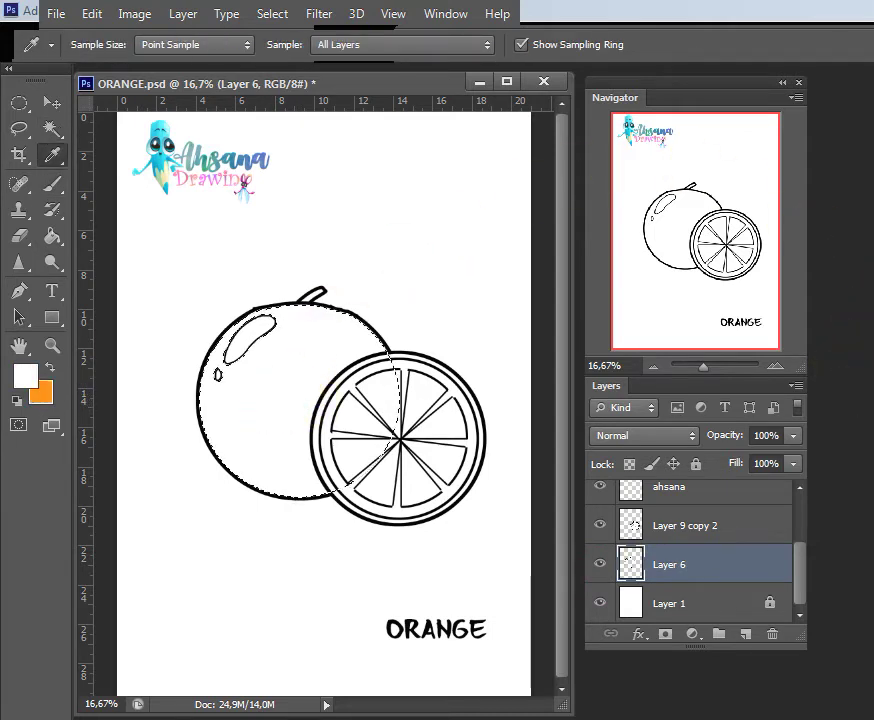
pyautogui.hotkey('ctrl', 'BackSpace')
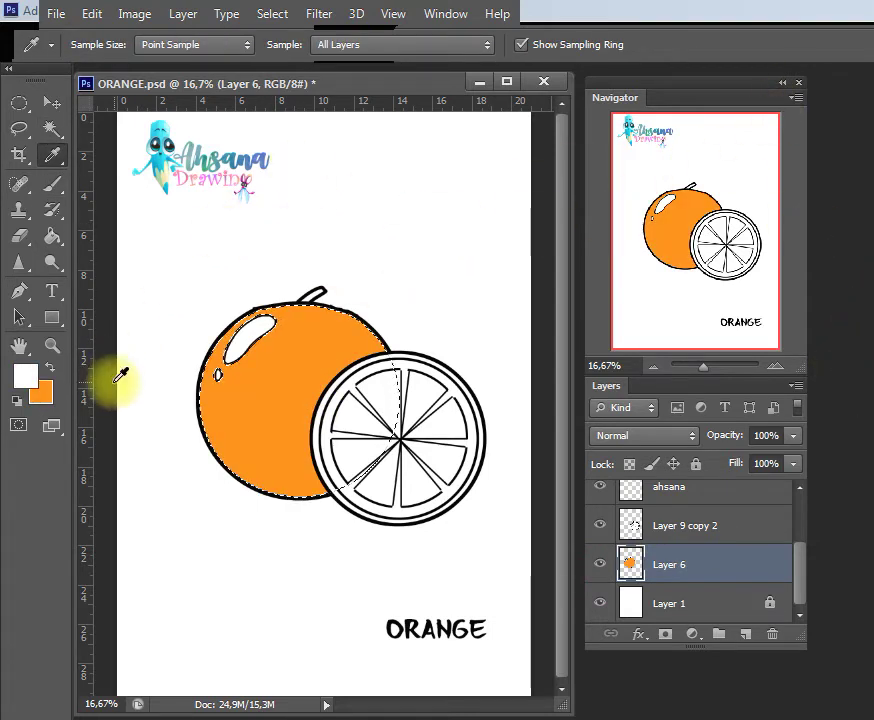
pyautogui.click(40, 393)
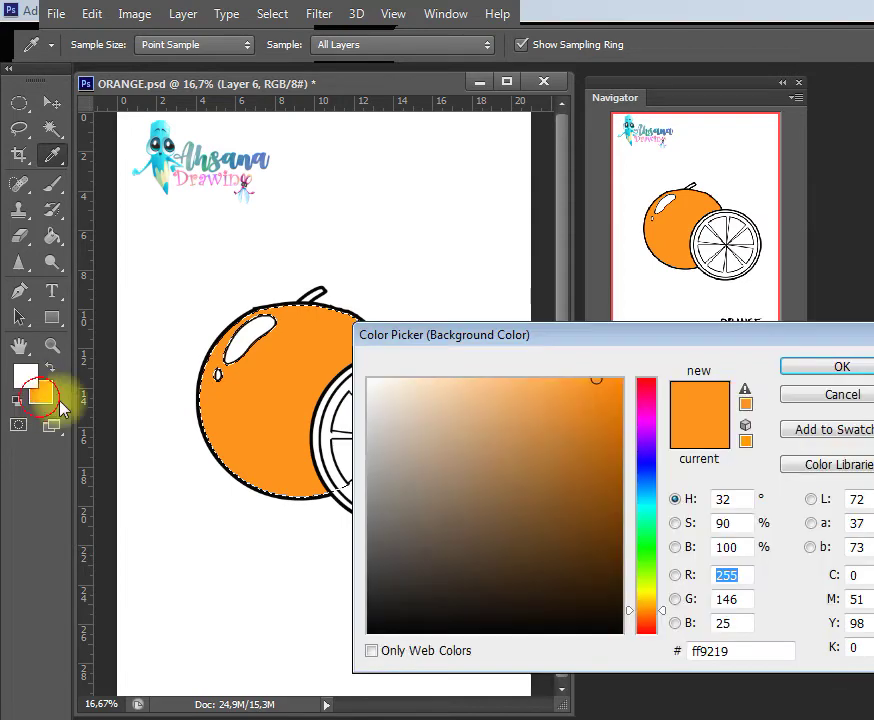
pyautogui.click(783, 376)
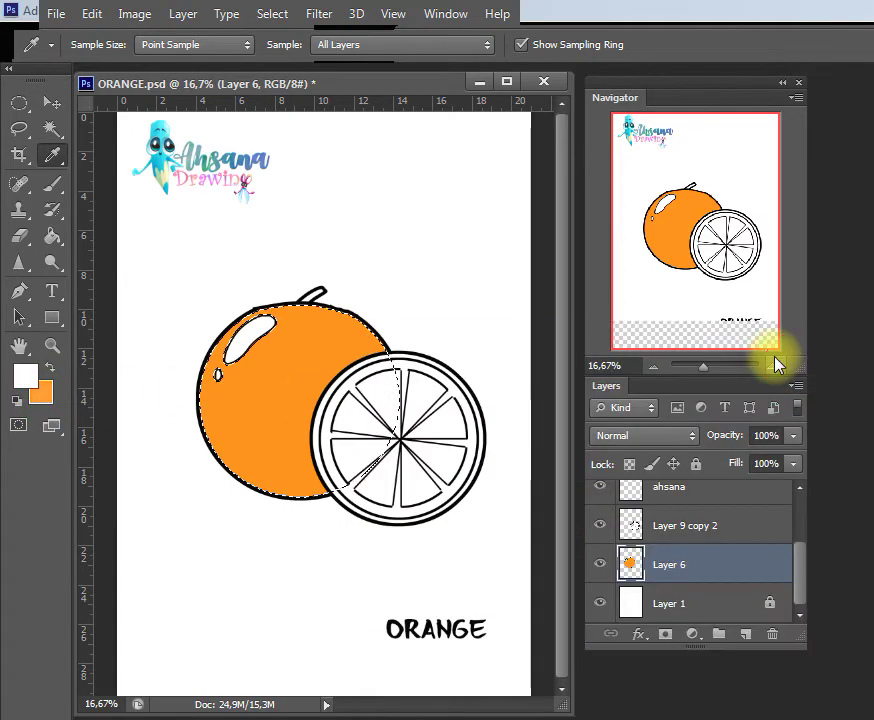
pyautogui.click(40, 392)
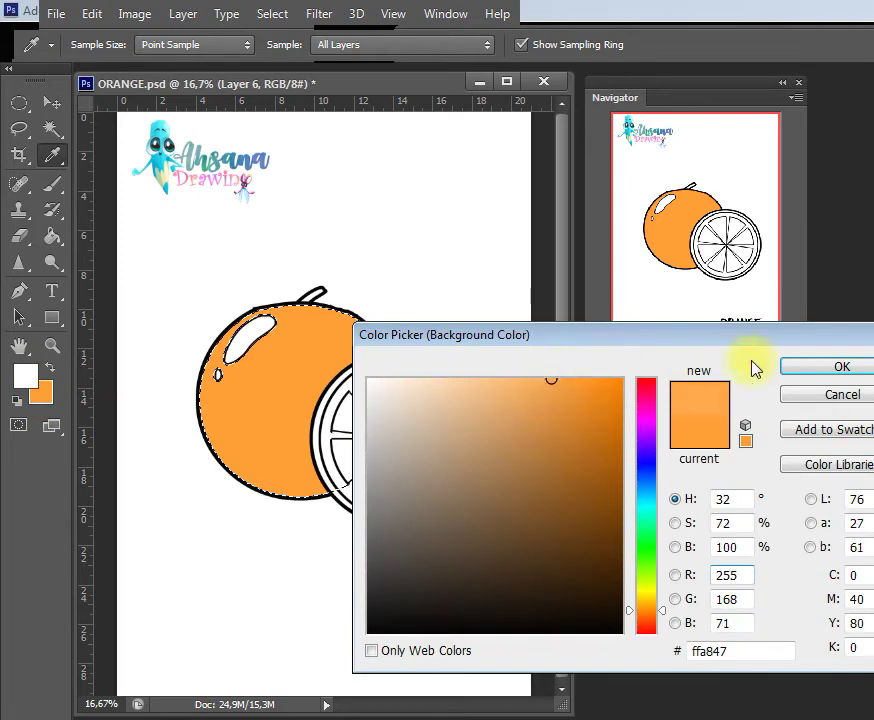
pyautogui.click(795, 366)
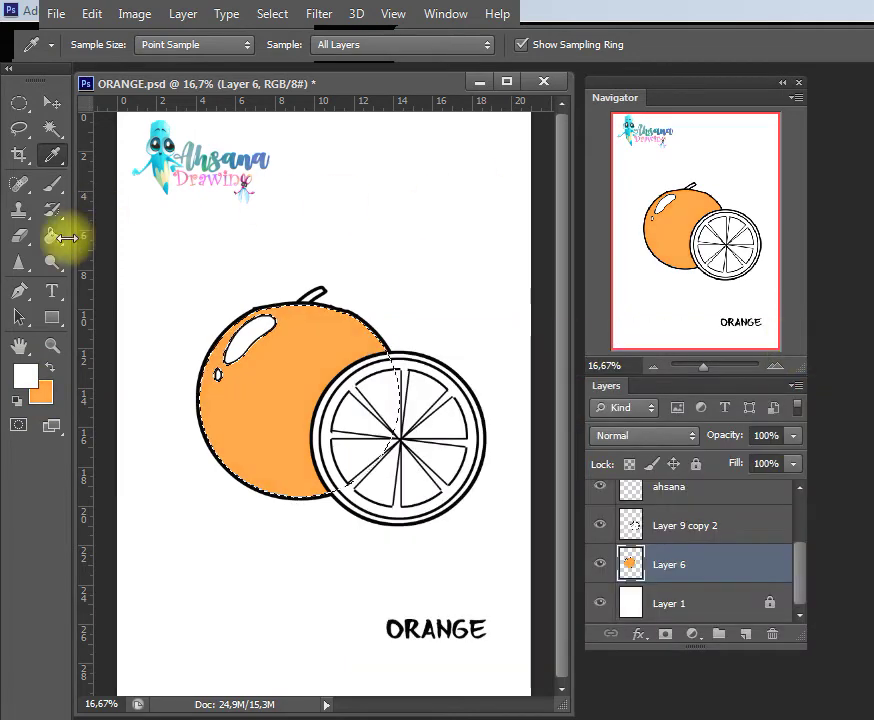
# Step: Set the foreground colour to a stronger orange, ff941e
pyautogui.click(25, 376)
pyautogui.click(595, 378)
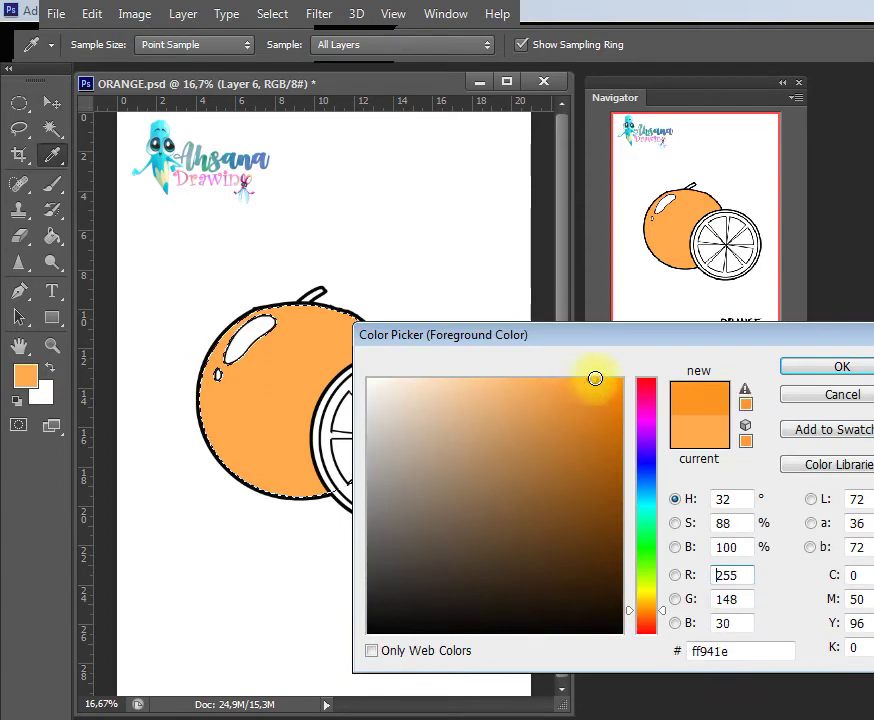
pyautogui.click(850, 366)
# Step: Brush soft ff941e shading across the whole orange with a size-50 brush
pyautogui.press('b')
pyautogui.press(']')
pyautogui.press(']')
pyautogui.press(']')
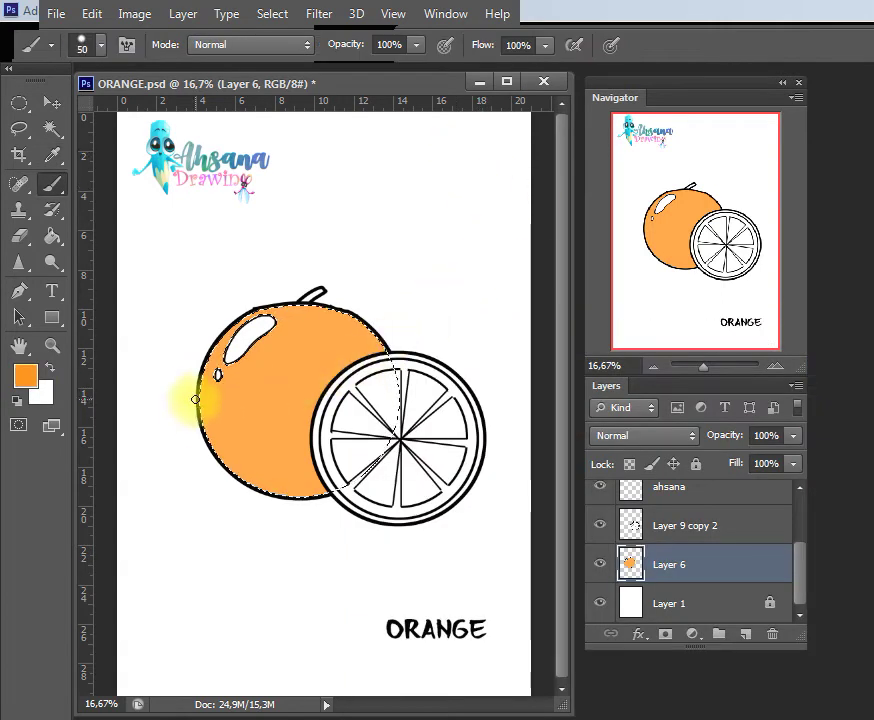
pyautogui.moveTo(195, 406); pyautogui.dragTo(404, 298)
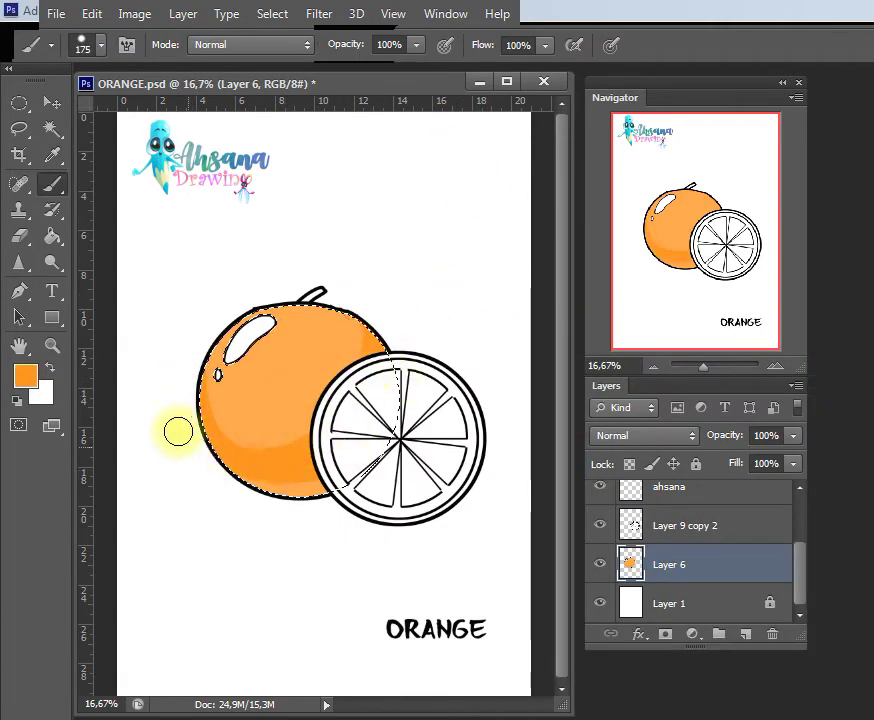
pyautogui.moveTo(348, 477)
pyautogui.mouseDown()
pyautogui.moveTo(400, 386)
pyautogui.moveTo(306, 371)
pyautogui.moveTo(264, 338)
pyautogui.mouseUp()
pyautogui.moveTo(178, 399); pyautogui.dragTo(409, 347)
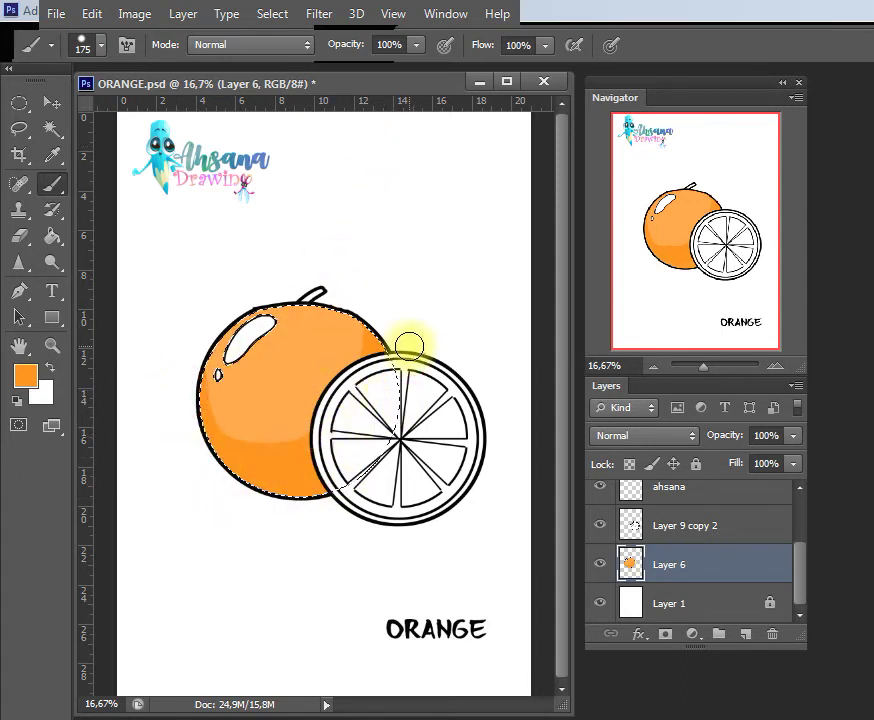
# Step: Switch to darker orange ee7f0b for the edge shading, then deselect the orange
pyautogui.click(27, 377)
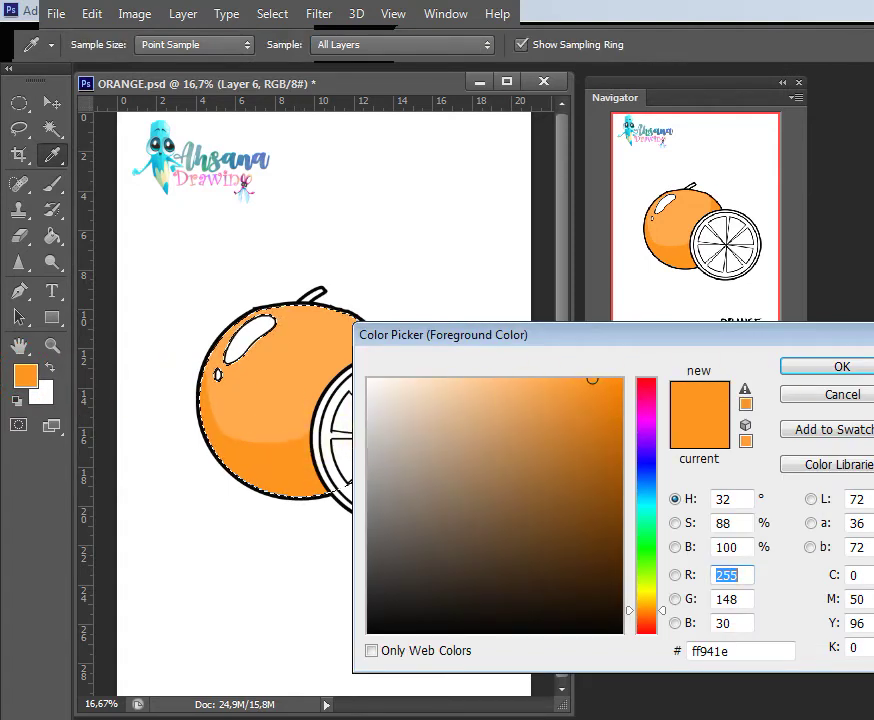
pyautogui.click(610, 396)
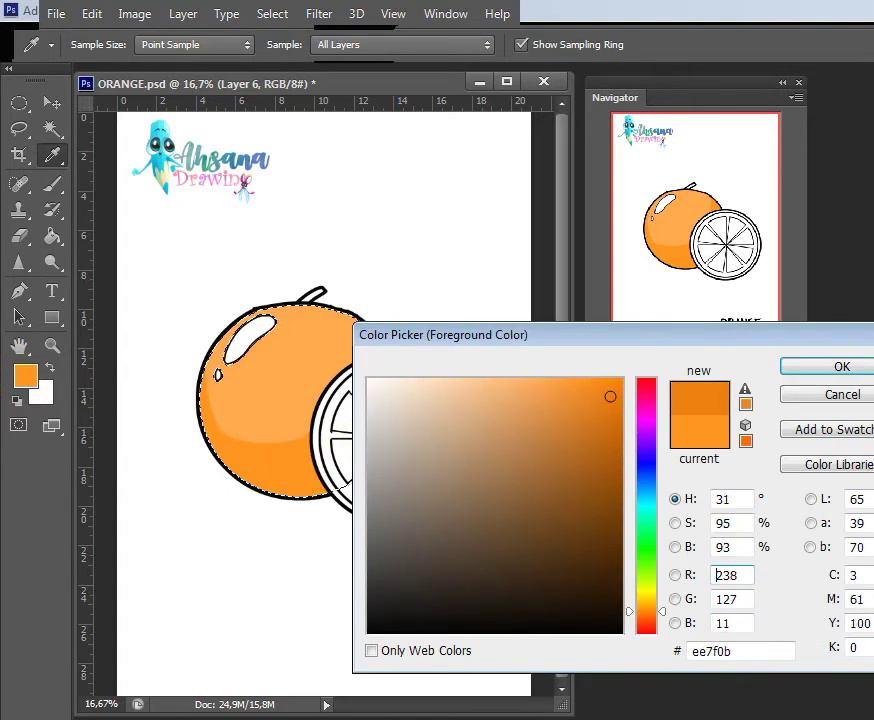
pyautogui.click(828, 367)
pyautogui.press('b')
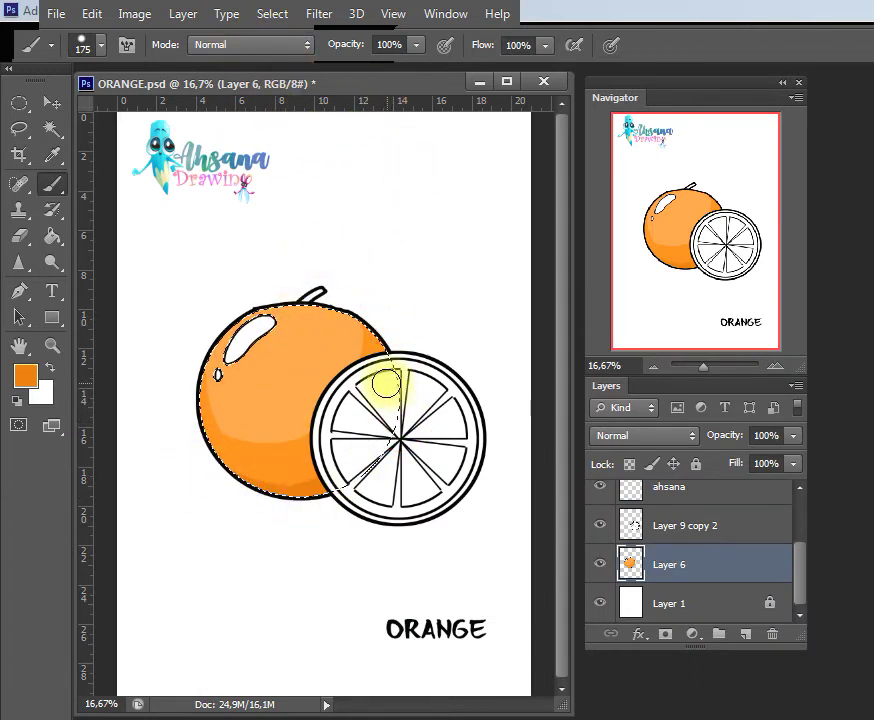
pyautogui.hotkey('ctrl', 'd')
pyautogui.press('w')
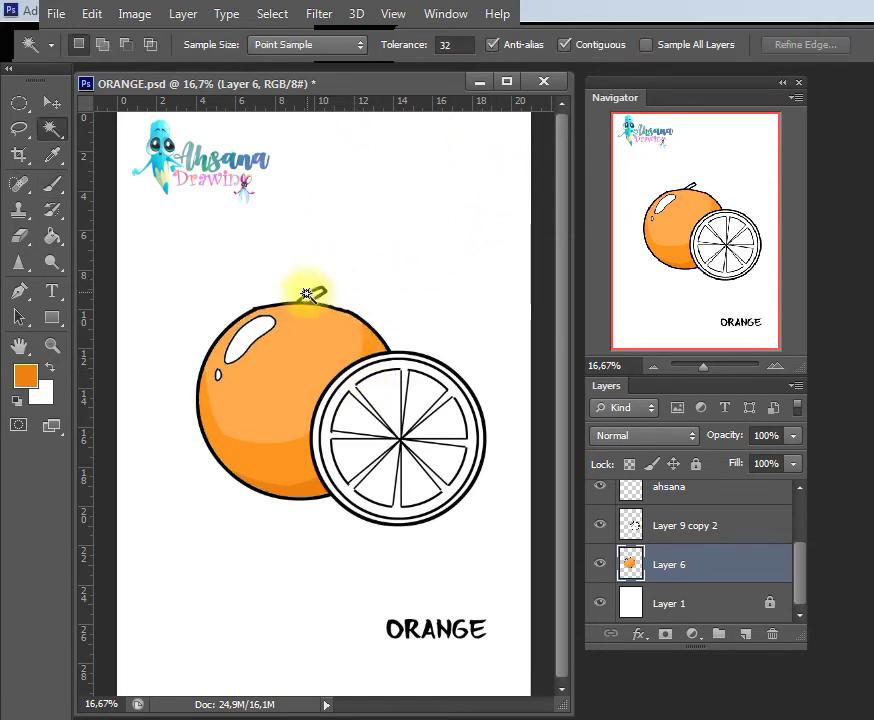
pyautogui.click(45, 393)
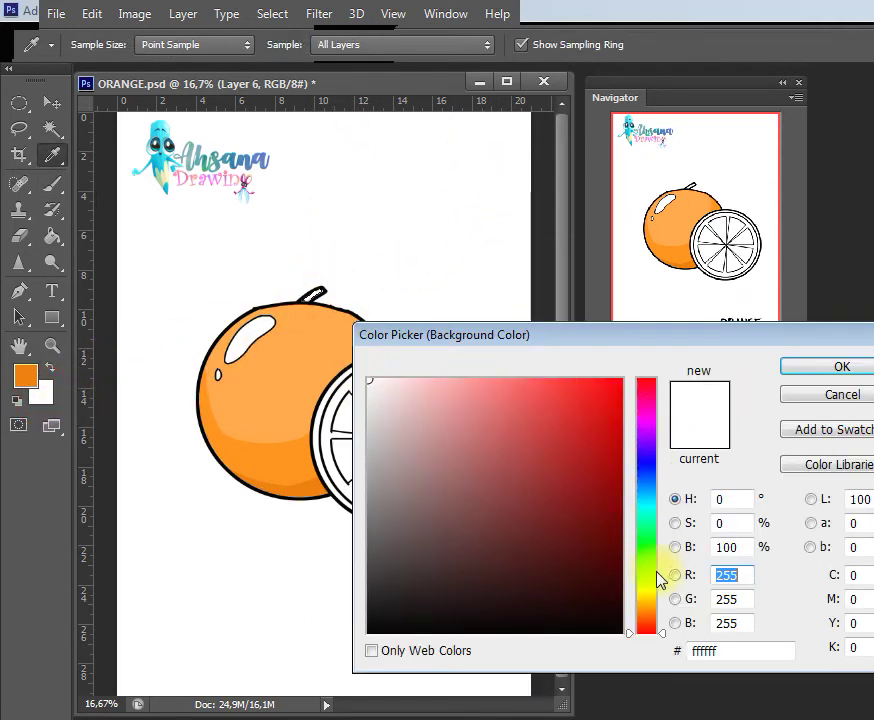
# Step: Choose a green for the stem, then select the slice's outer rind ring on Layer 9 copy 2
pyautogui.moveTo(659, 578)
pyautogui.mouseDown()
pyautogui.moveTo(581, 564)
pyautogui.moveTo(574, 503)
pyautogui.mouseUp()
pyautogui.click(842, 366)
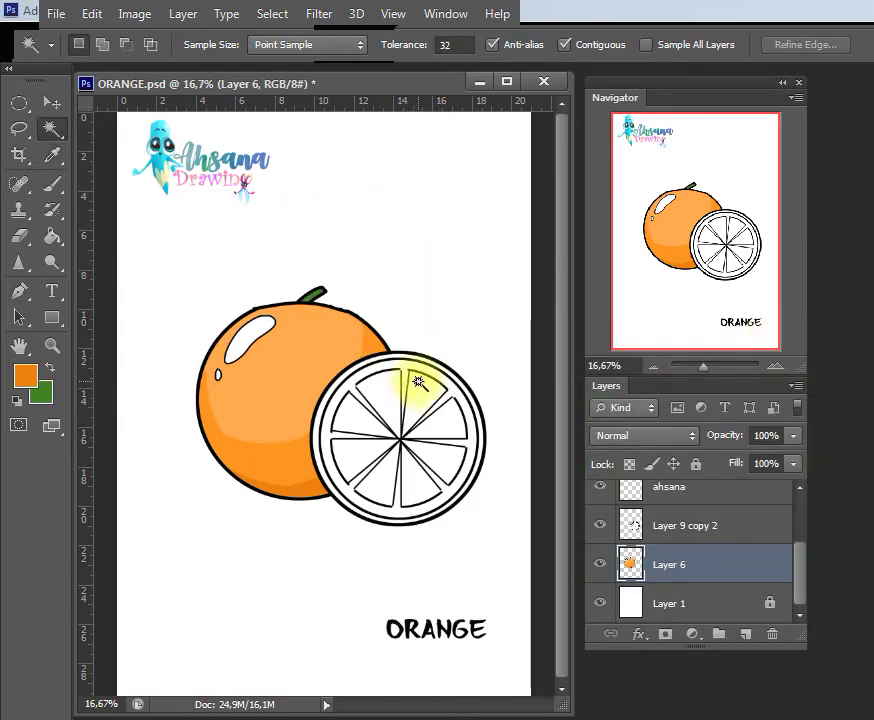
pyautogui.click(697, 524)
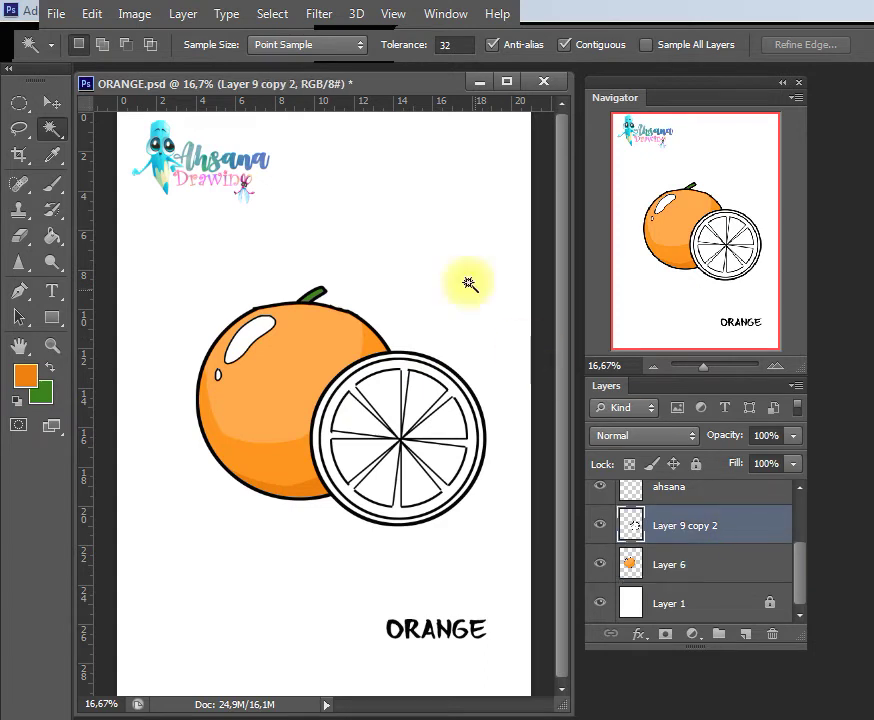
pyautogui.click(452, 385)
pyautogui.click(469, 388)
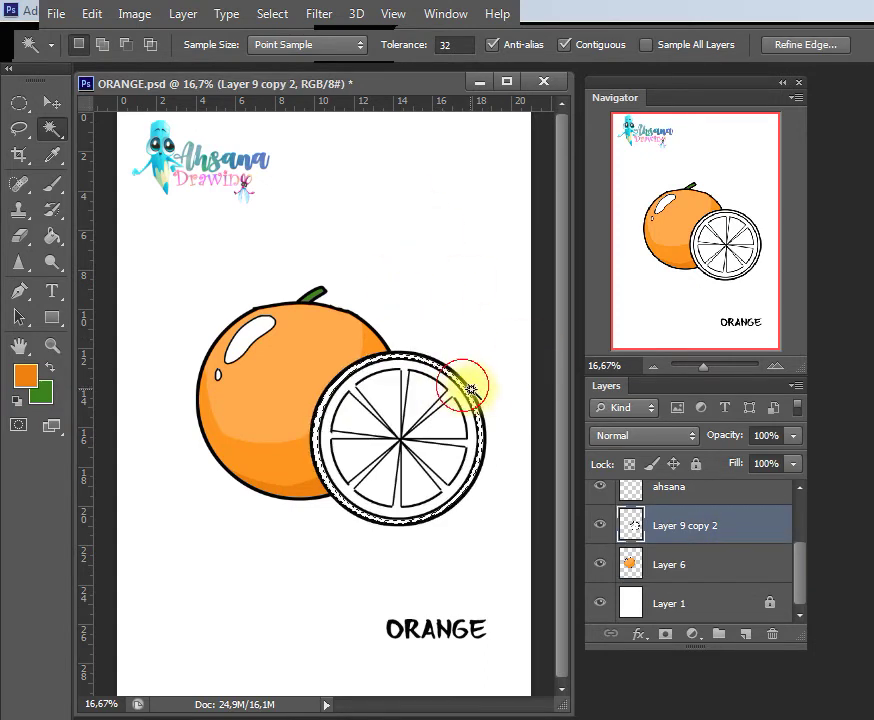
# Step: Fill the slice's rind ring with light orange sampled from the whole orange, then deselect
pyautogui.press('i')
pyautogui.click(332, 367)
pyautogui.press('x')
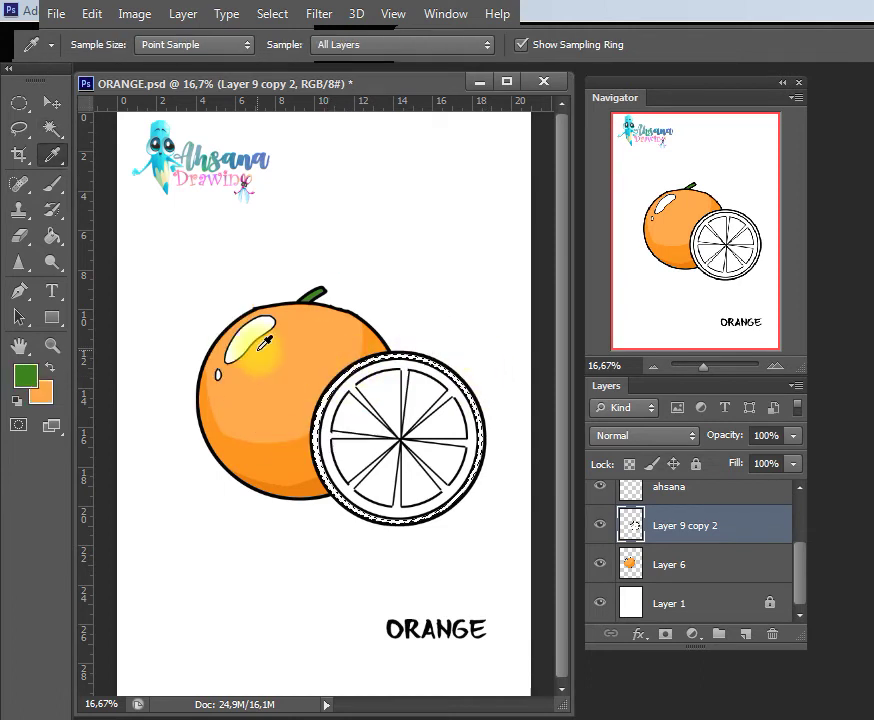
pyautogui.hotkey('ctrl', 'BackSpace')
pyautogui.hotkey('ctrl', 'd')
pyautogui.press('w')
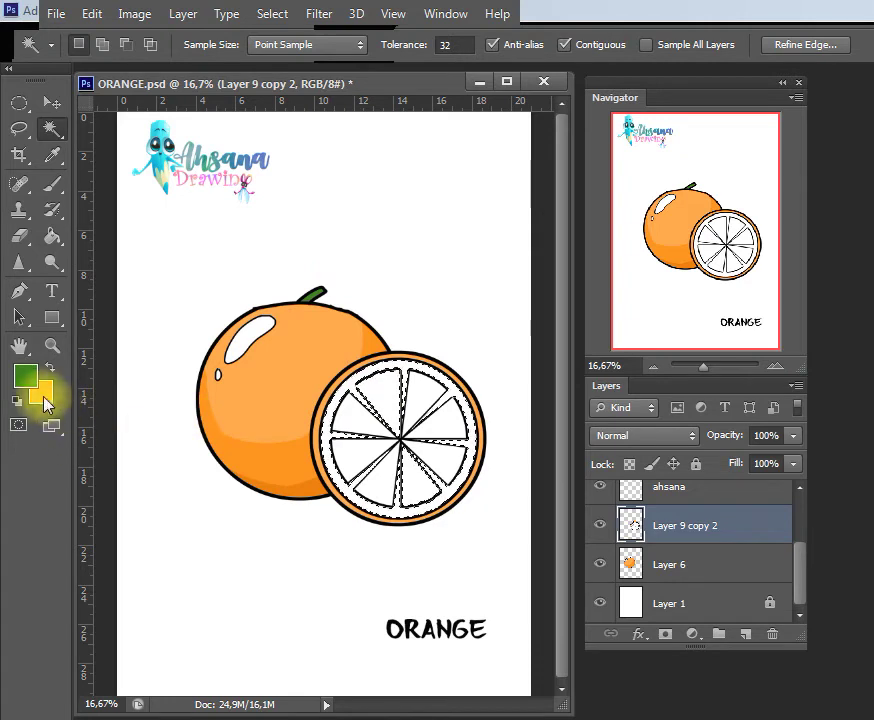
# Step: Set a pale yellow background colour, then reset colours to default black and white
pyautogui.click(41, 392)
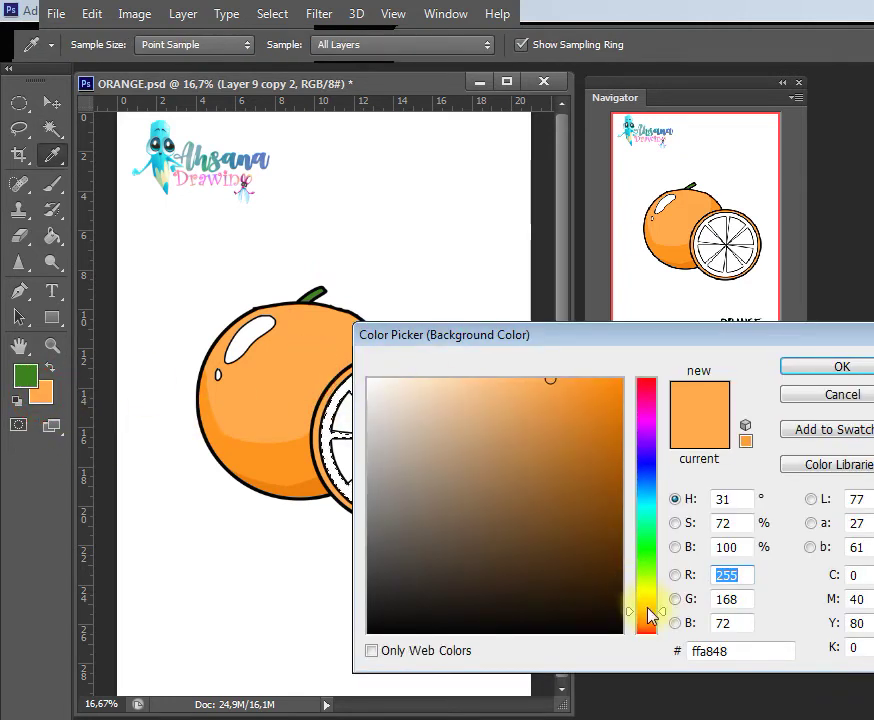
pyautogui.click(648, 609)
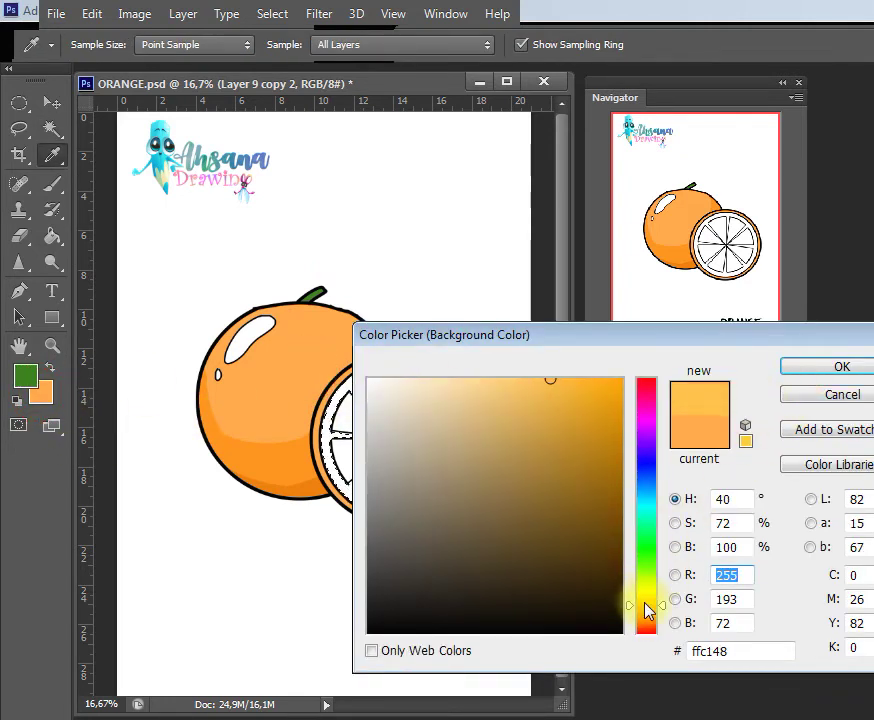
pyautogui.moveTo(537, 400); pyautogui.dragTo(486, 378)
pyautogui.click(783, 367)
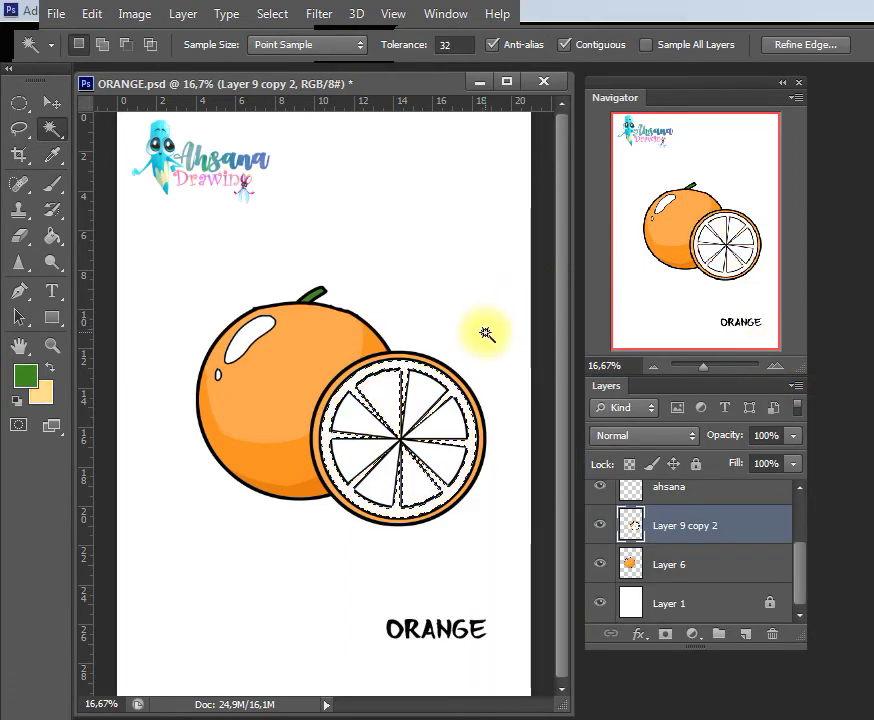
pyautogui.click(17, 399)
pyautogui.hotkey('ctrl', 'd')
pyautogui.press('b')
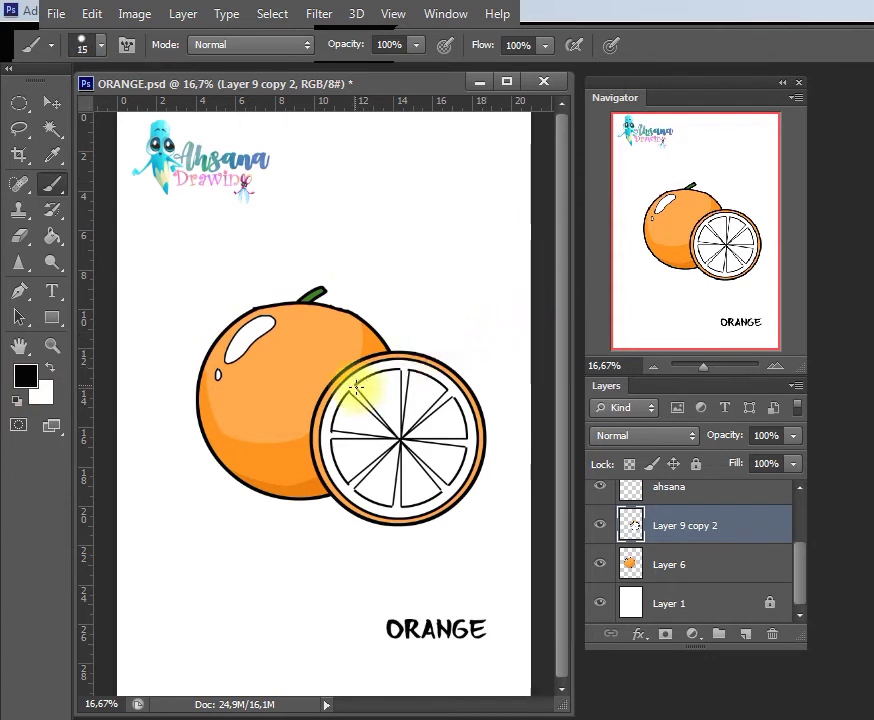
# Step: Select the slice's inner pith band and fill it with pale cream ffeec0
pyautogui.press('w')
pyautogui.click(413, 372)
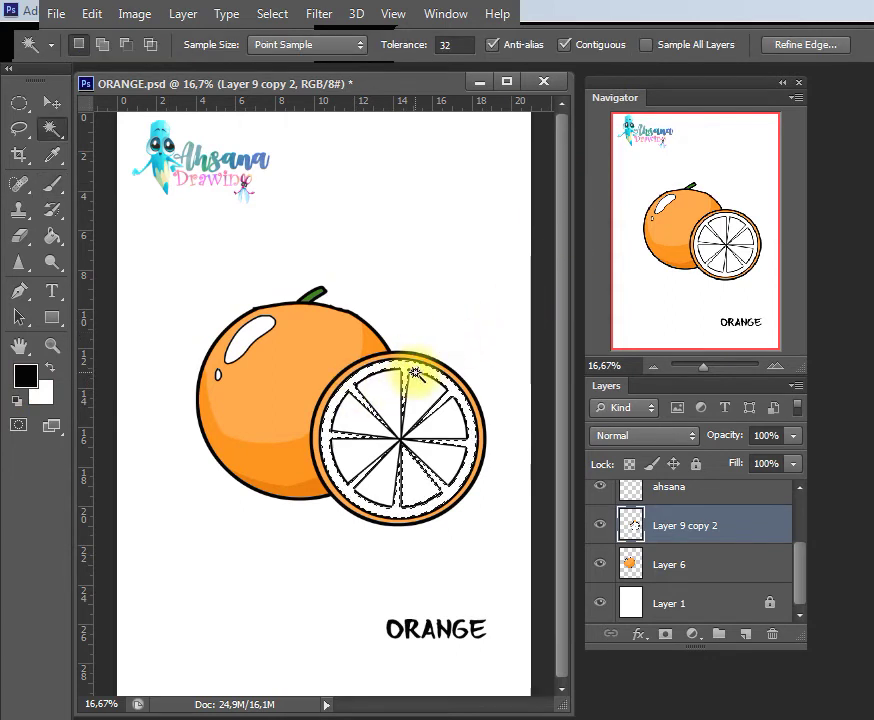
pyautogui.click(697, 564)
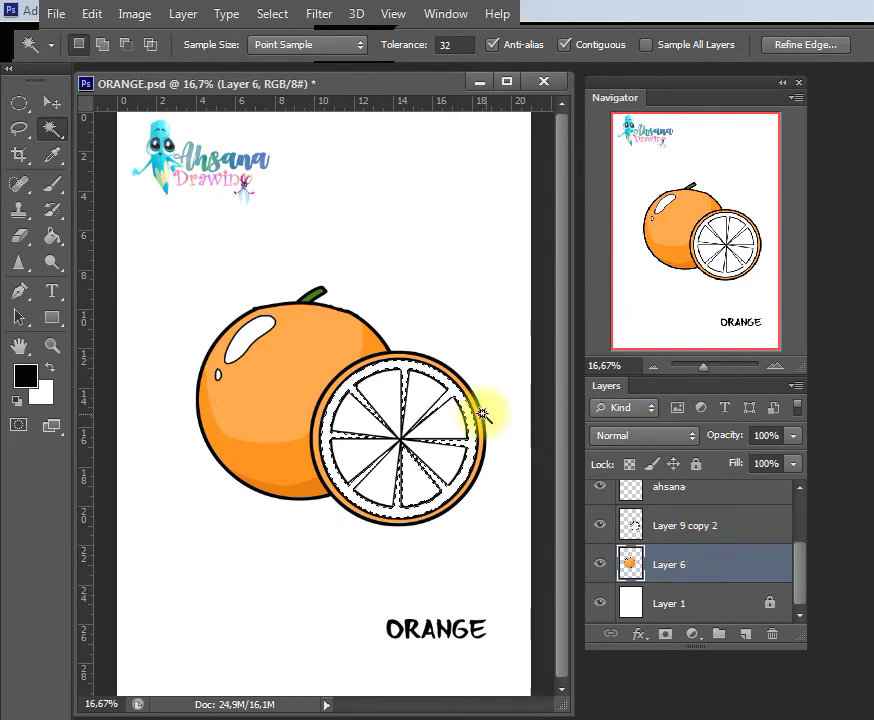
pyautogui.click(705, 530)
pyautogui.click(45, 389)
pyautogui.click(289, 353)
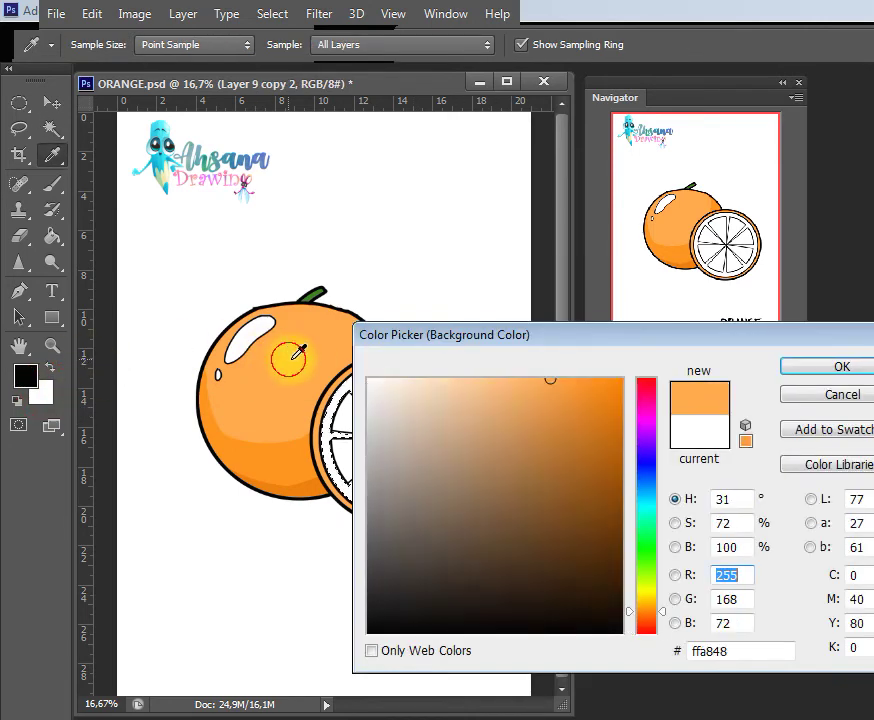
pyautogui.moveTo(522, 394); pyautogui.dragTo(474, 380)
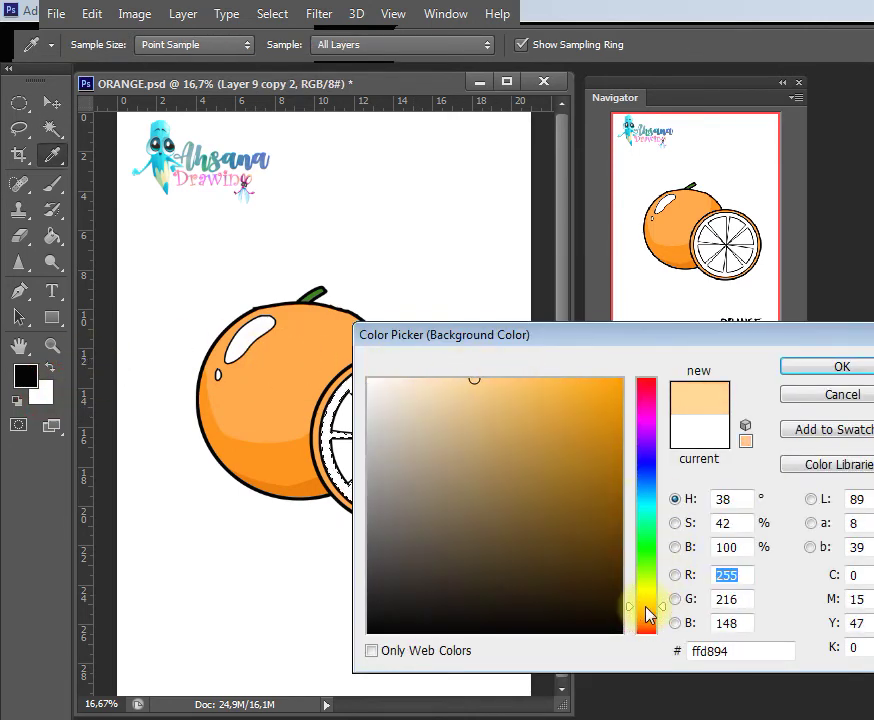
pyautogui.moveTo(646, 606); pyautogui.dragTo(646, 602)
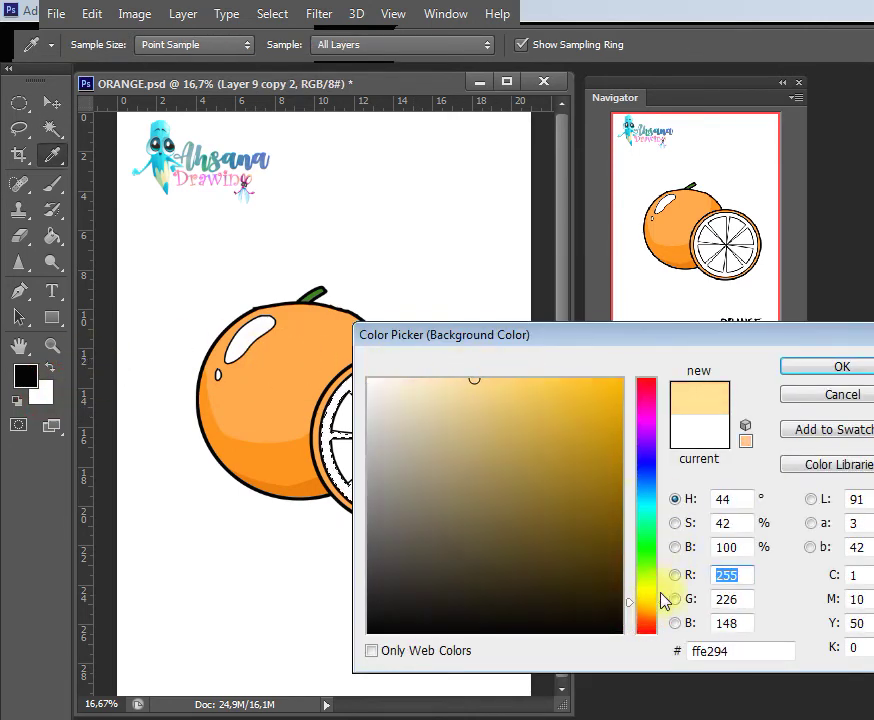
pyautogui.click(806, 372)
pyautogui.hotkey('ctrl', 'BackSpace')
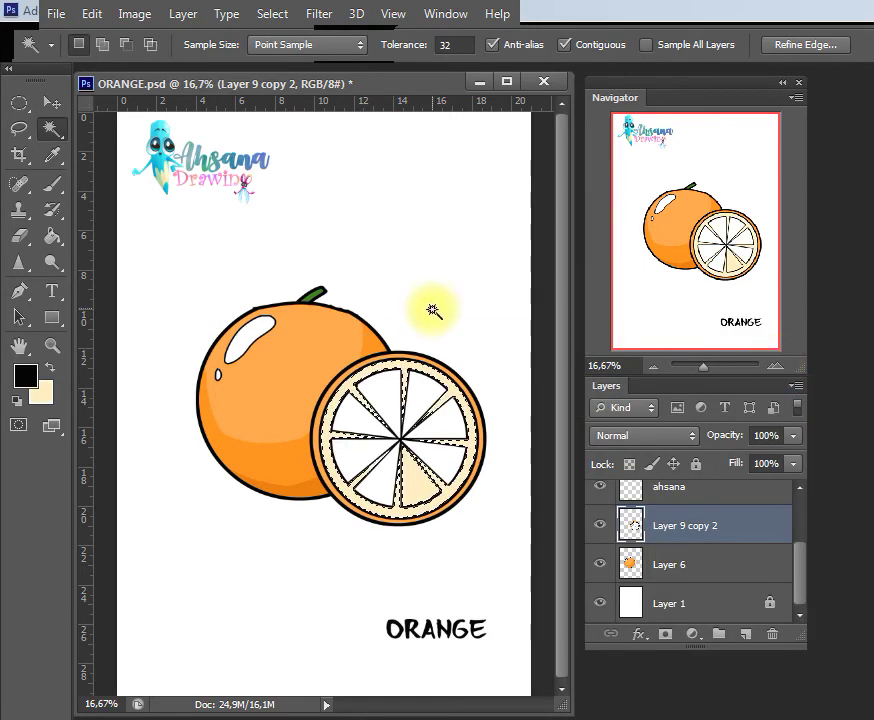
pyautogui.hotkey('ctrl', 'd')
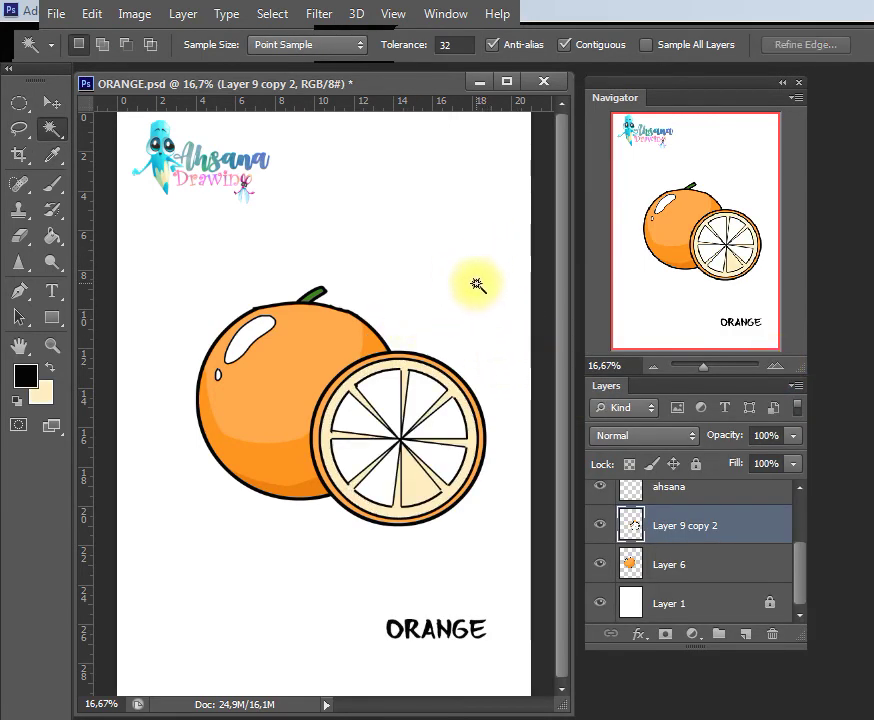
# Step: Check the slice's cream area and a segment with Magic Wand selections, then deselect
pyautogui.click(413, 508)
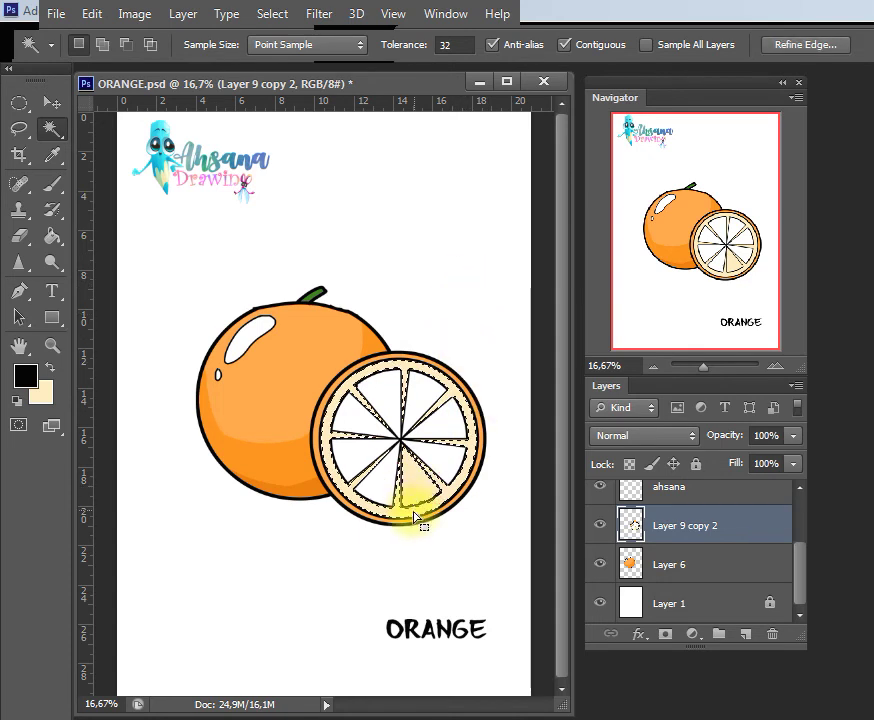
pyautogui.hotkey('ctrl', 'h')
pyautogui.press('b')
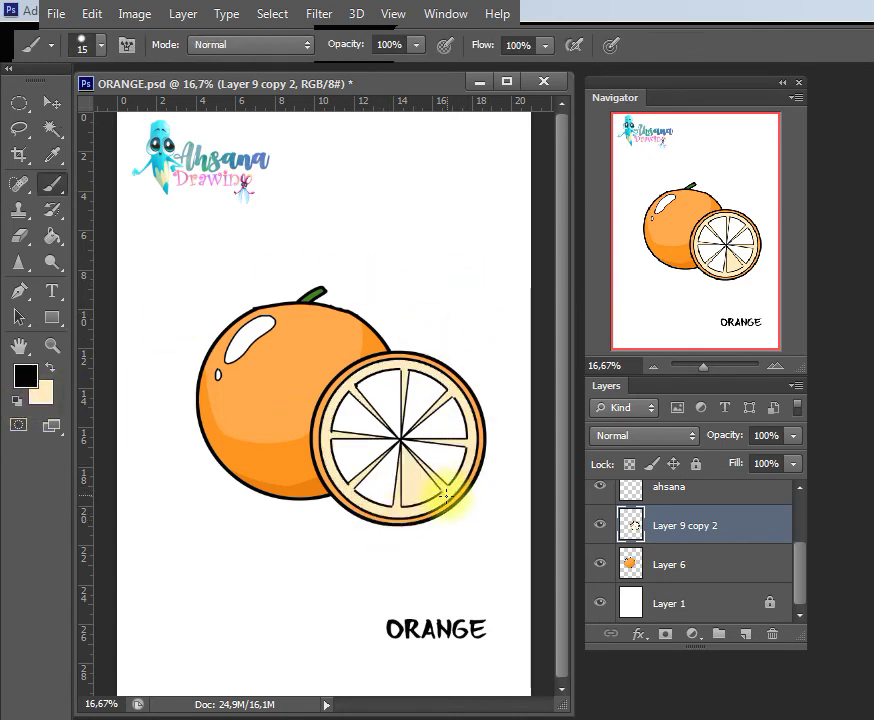
pyautogui.press('w')
pyautogui.click(428, 489)
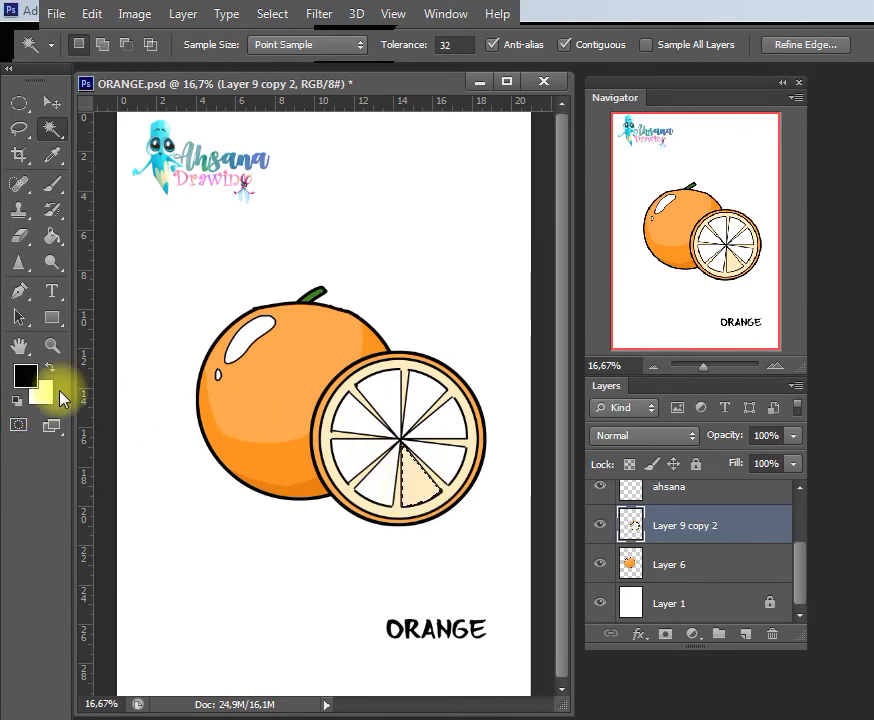
pyautogui.hotkey('ctrl', 'd')
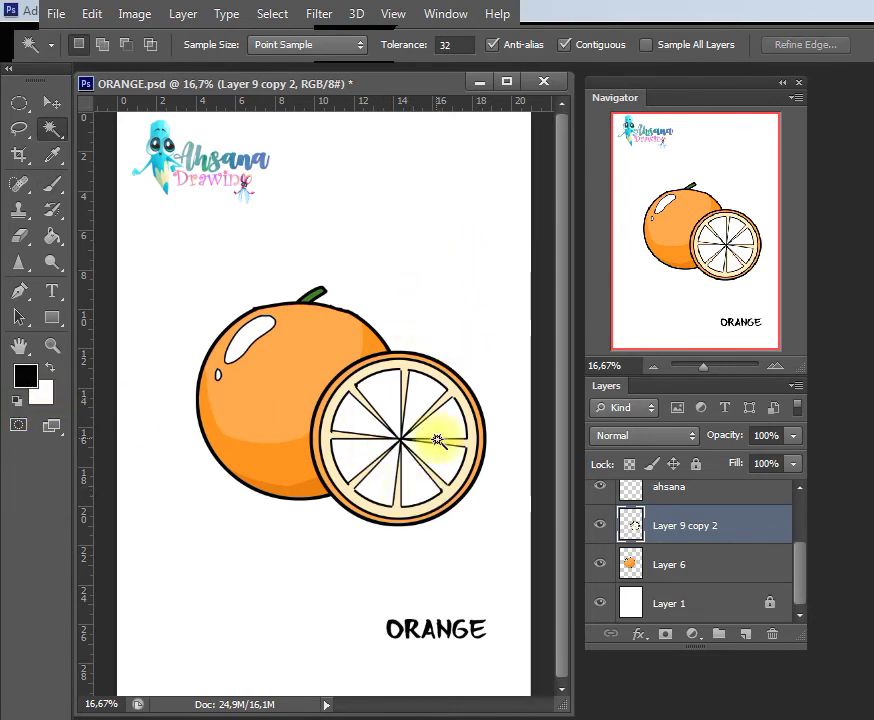
# Step: Set the background colour to the cream sampled from the slice rim, then deselect
pyautogui.click(40, 392)
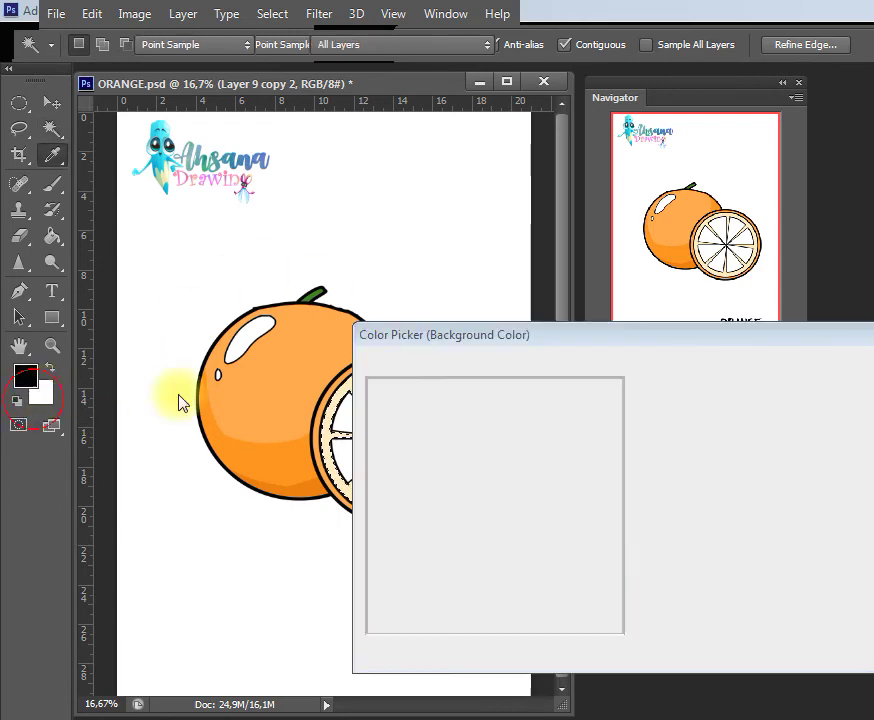
pyautogui.click(345, 397)
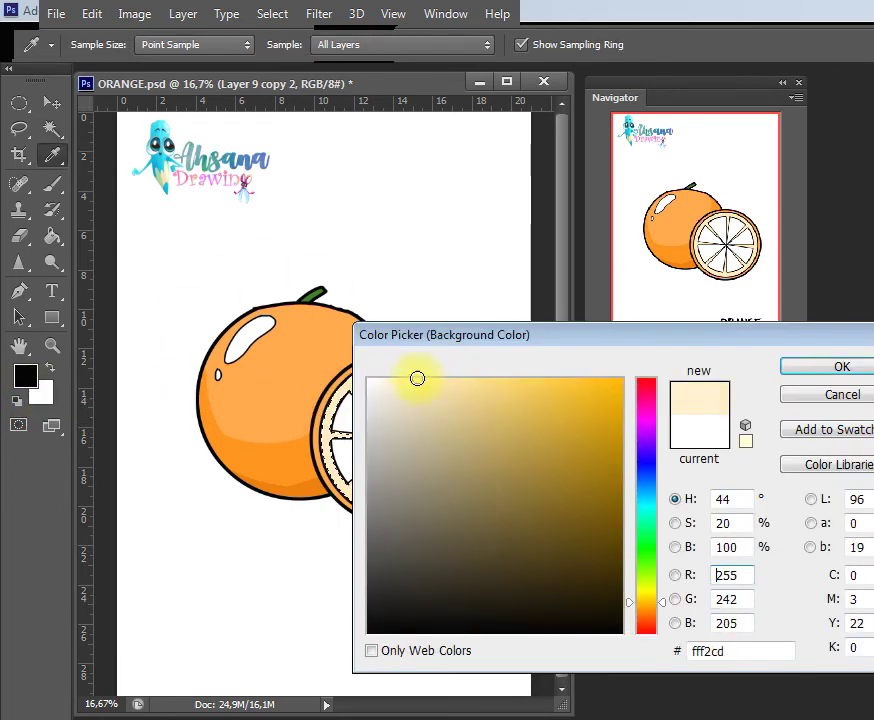
pyautogui.click(817, 376)
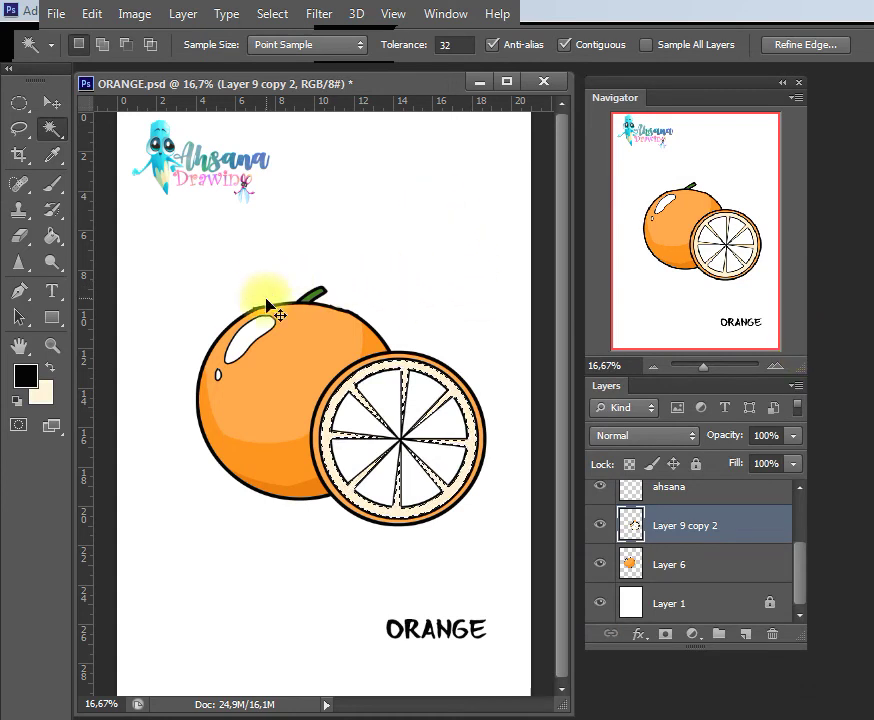
pyautogui.hotkey('ctrl', 'd')
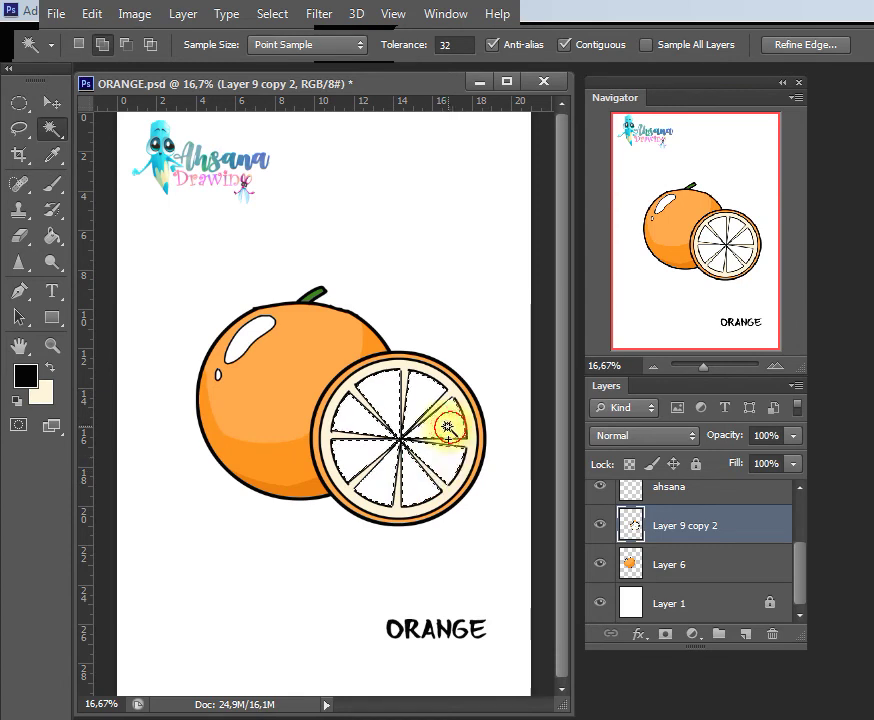
# Step: Fill the selected inner segments with light orange ffb759
pyautogui.press('i')
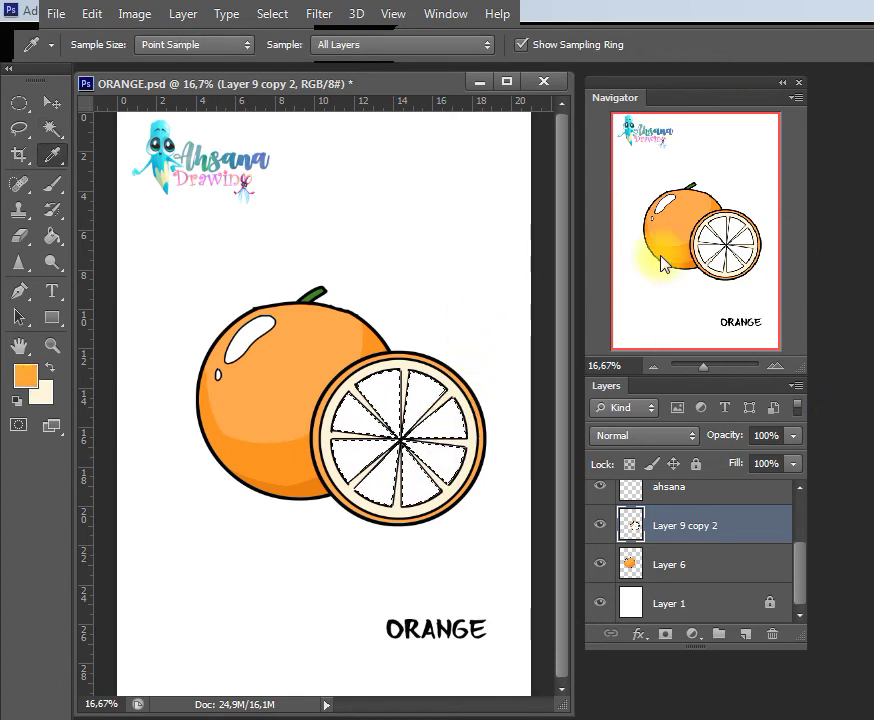
pyautogui.click(26, 376)
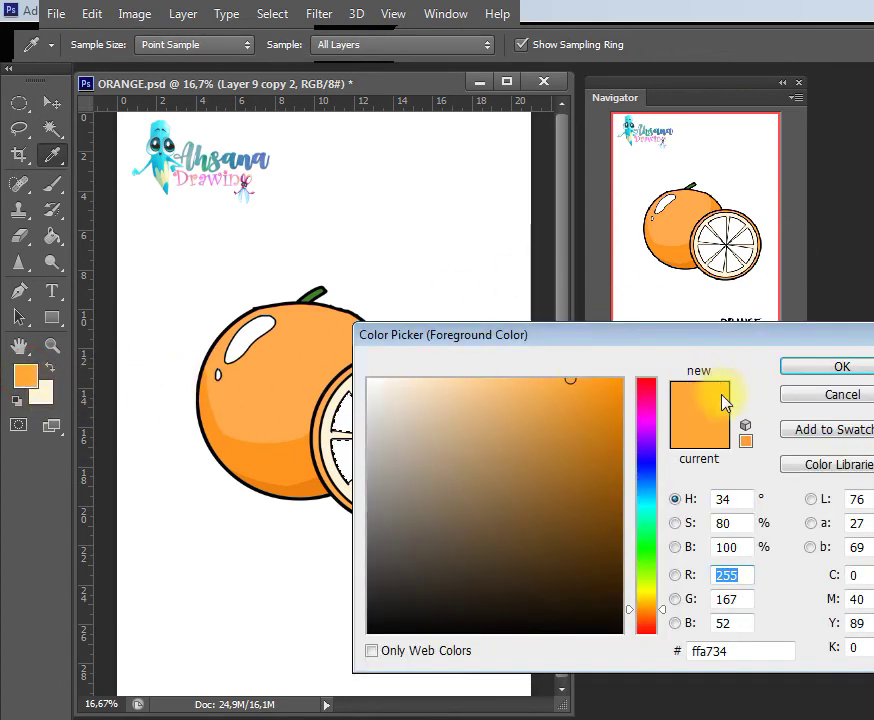
pyautogui.moveTo(561, 384); pyautogui.dragTo(533, 381)
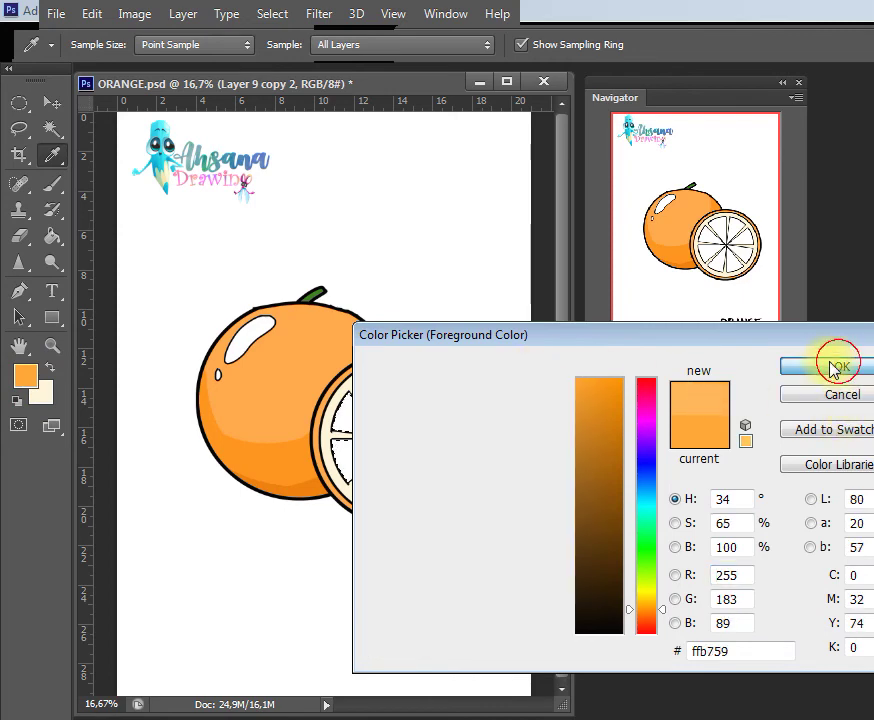
pyautogui.click(835, 368)
pyautogui.hotkey('ctrl', 'BackSpace')
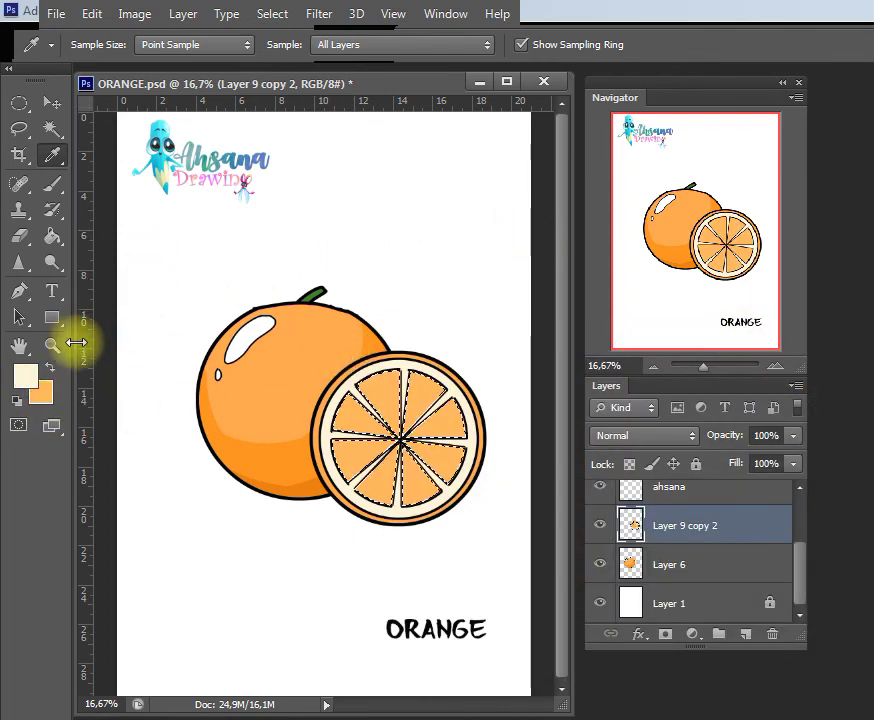
# Step: Set the background colour to yellow ffd259 and swap it into the foreground
pyautogui.click(41, 392)
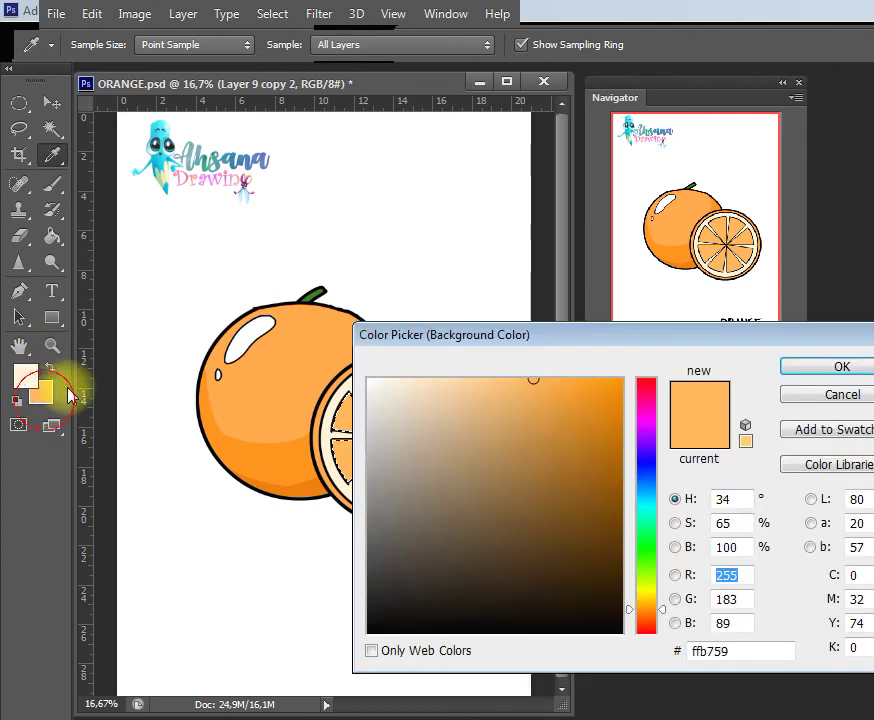
pyautogui.click(646, 603)
pyautogui.moveTo(646, 606); pyautogui.dragTo(646, 602)
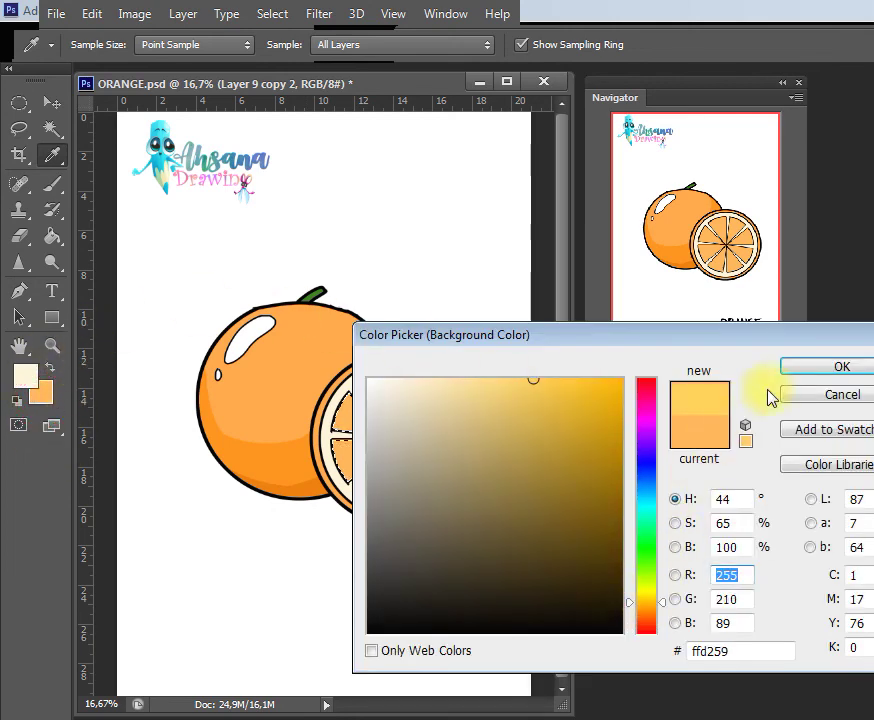
pyautogui.click(818, 366)
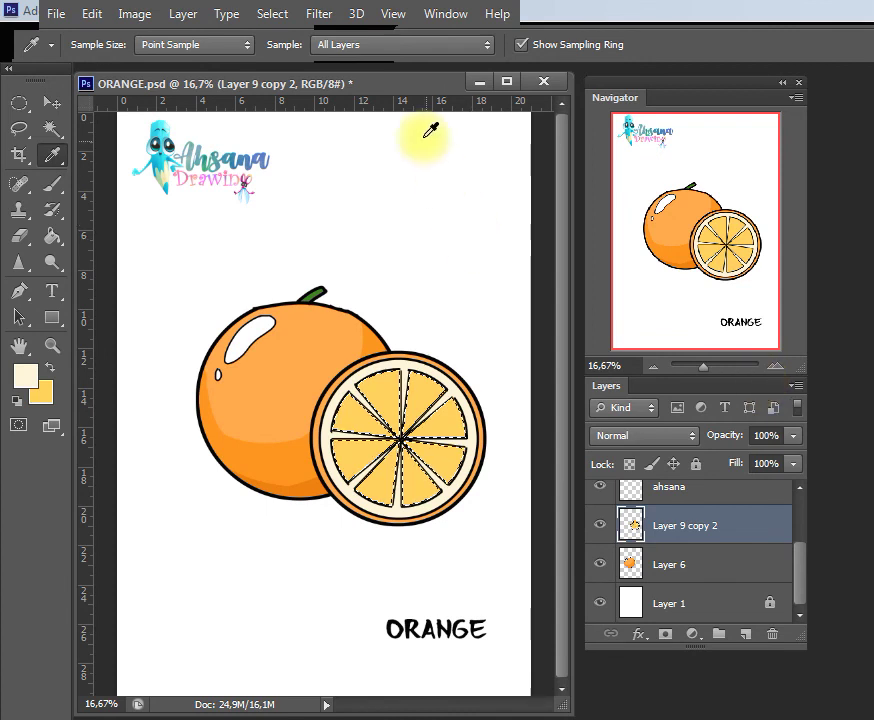
pyautogui.click(49, 368)
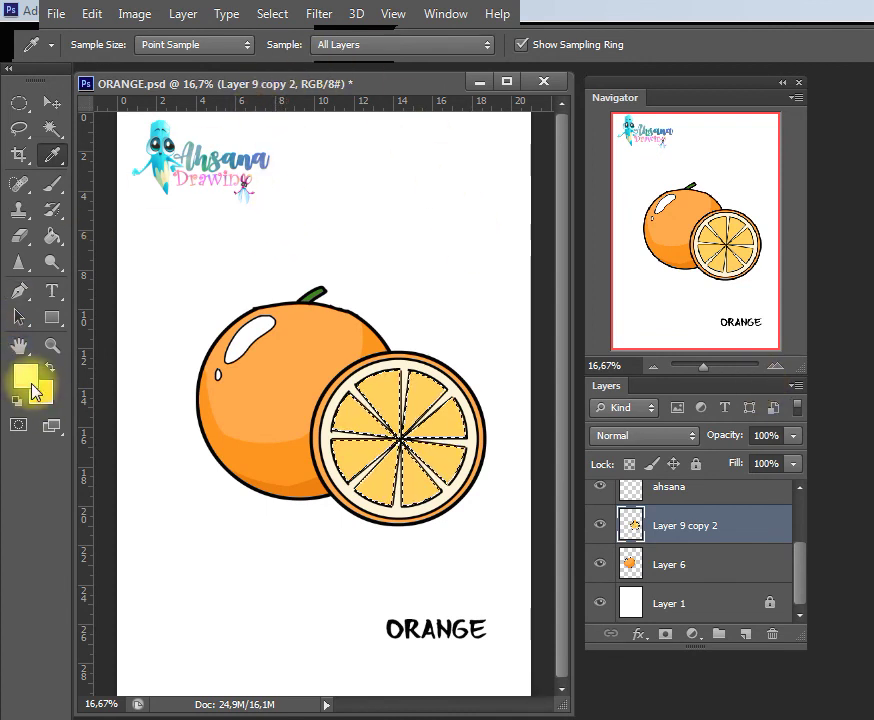
# Step: Refine the foreground colour to a lighter lemon yellow, ffd25a
pyautogui.click(32, 378)
pyautogui.click(532, 379)
pyautogui.click(550, 385)
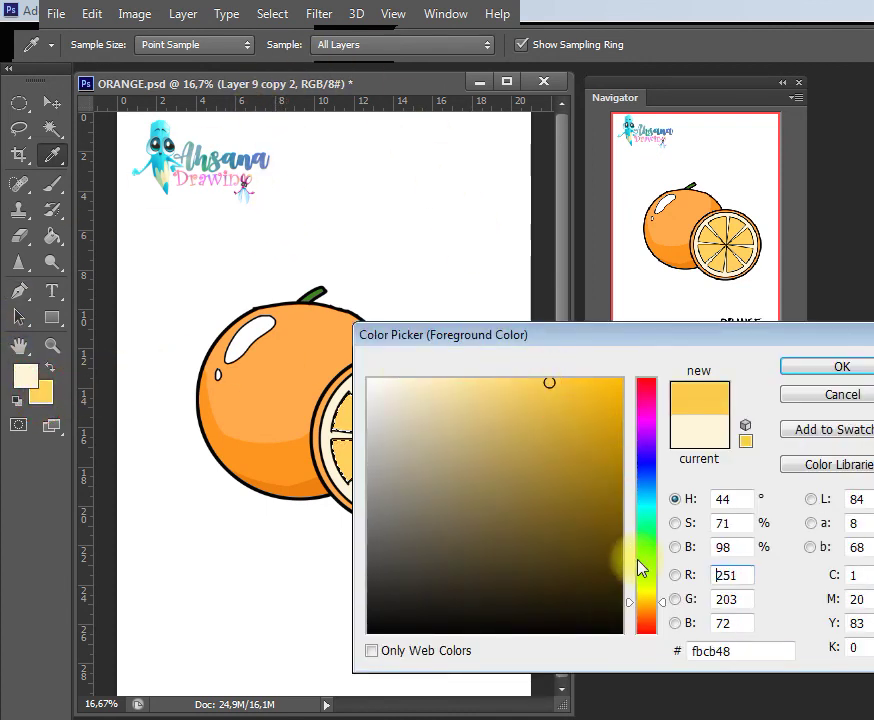
pyautogui.click(646, 605)
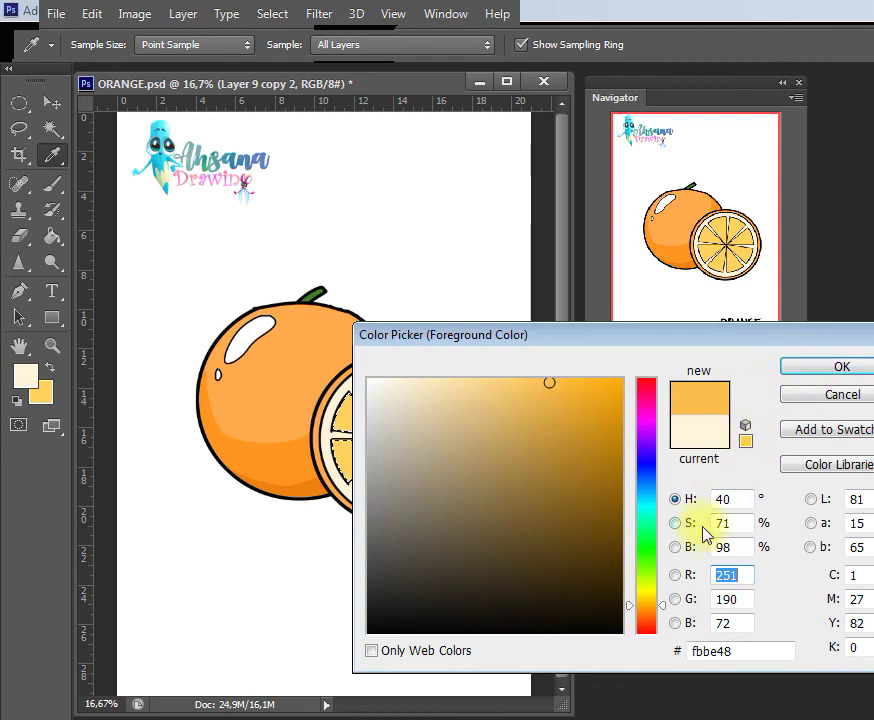
pyautogui.moveTo(646, 605); pyautogui.dragTo(645, 598)
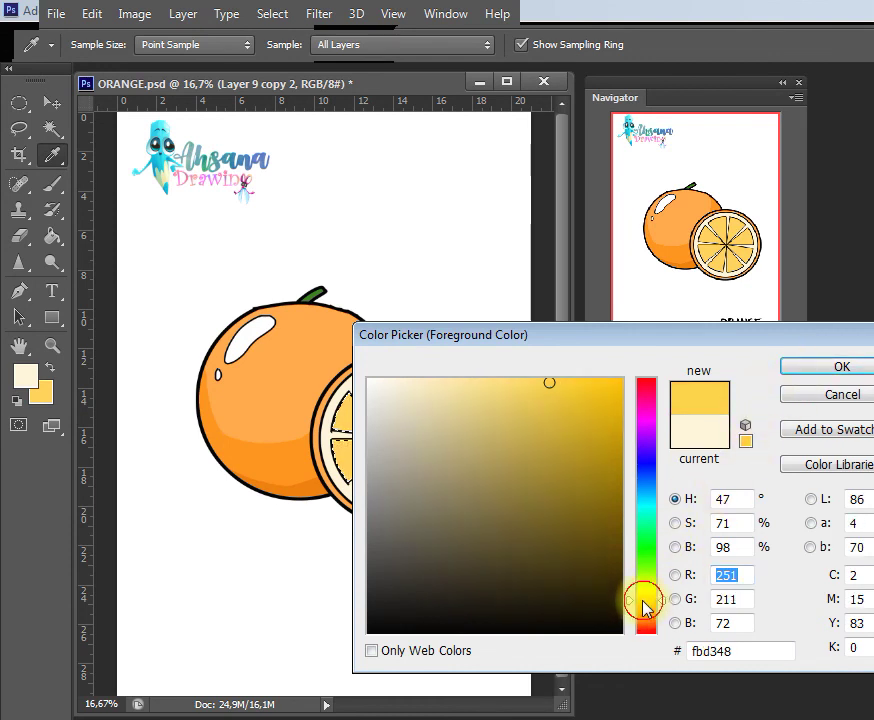
pyautogui.click(805, 364)
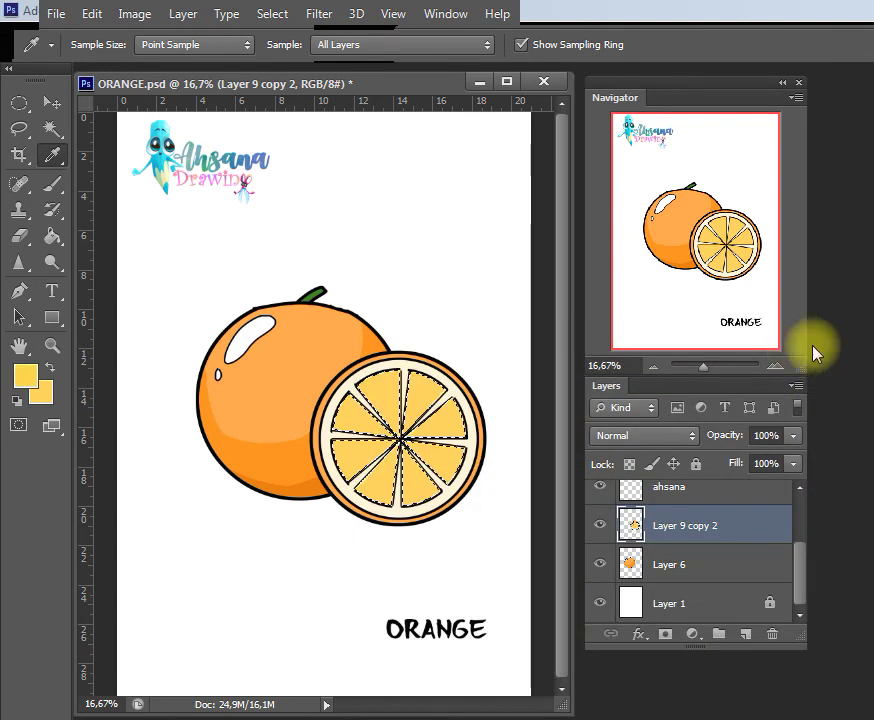
pyautogui.click(33, 378)
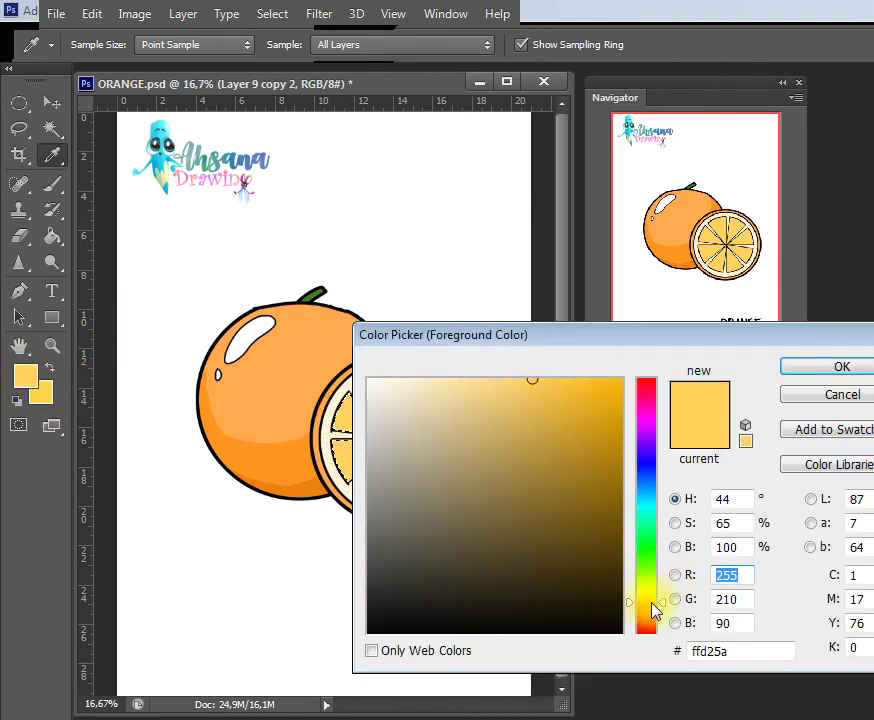
pyautogui.moveTo(649, 606); pyautogui.dragTo(646, 599)
pyautogui.click(842, 366)
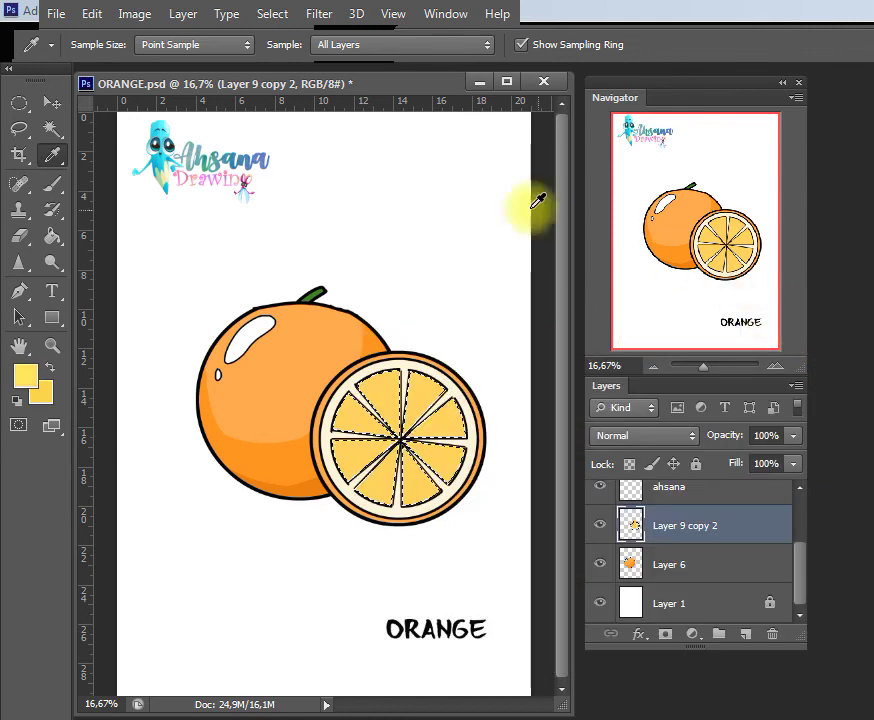
# Step: Brush soft yellow strokes across the slice's centre, upper-left and right segments
pyautogui.press('b')
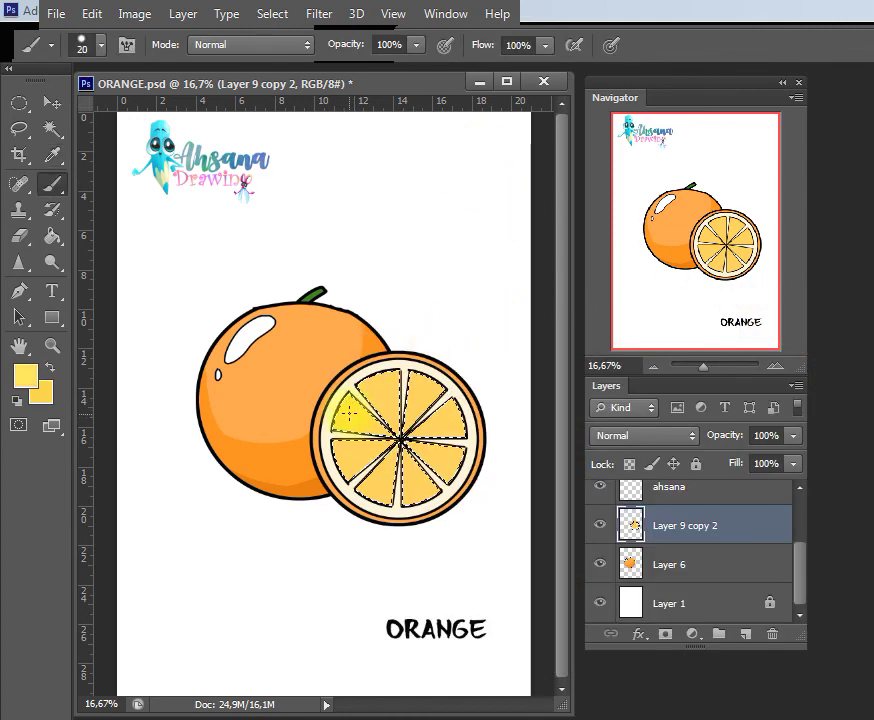
pyautogui.moveTo(346, 400)
pyautogui.mouseDown()
pyautogui.moveTo(399, 405)
pyautogui.moveTo(407, 371)
pyautogui.moveTo(416, 375)
pyautogui.mouseUp()
pyautogui.moveTo(322, 404); pyautogui.dragTo(388, 378)
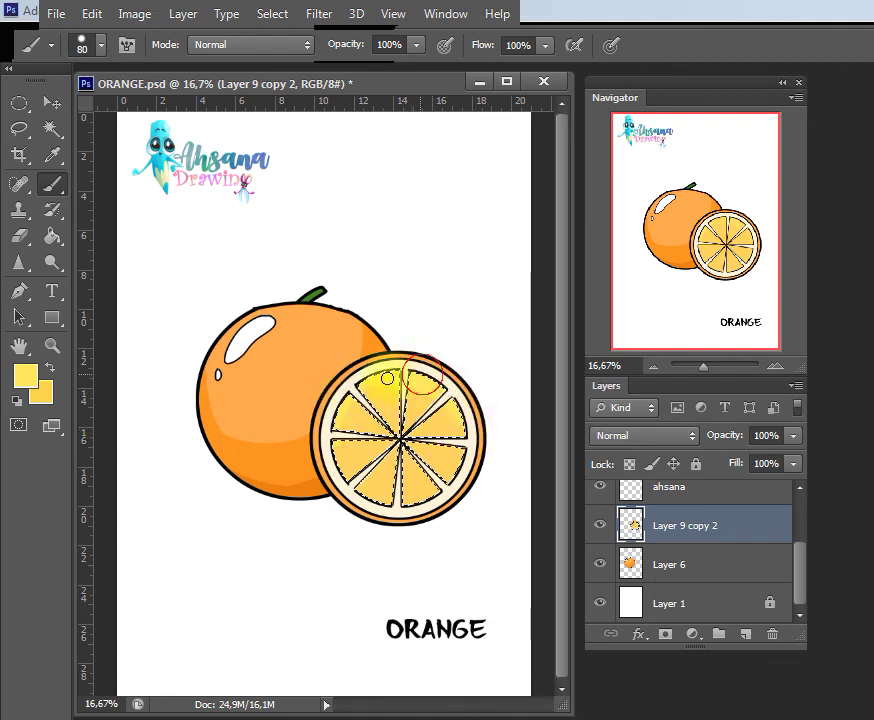
pyautogui.moveTo(469, 402); pyautogui.dragTo(471, 436)
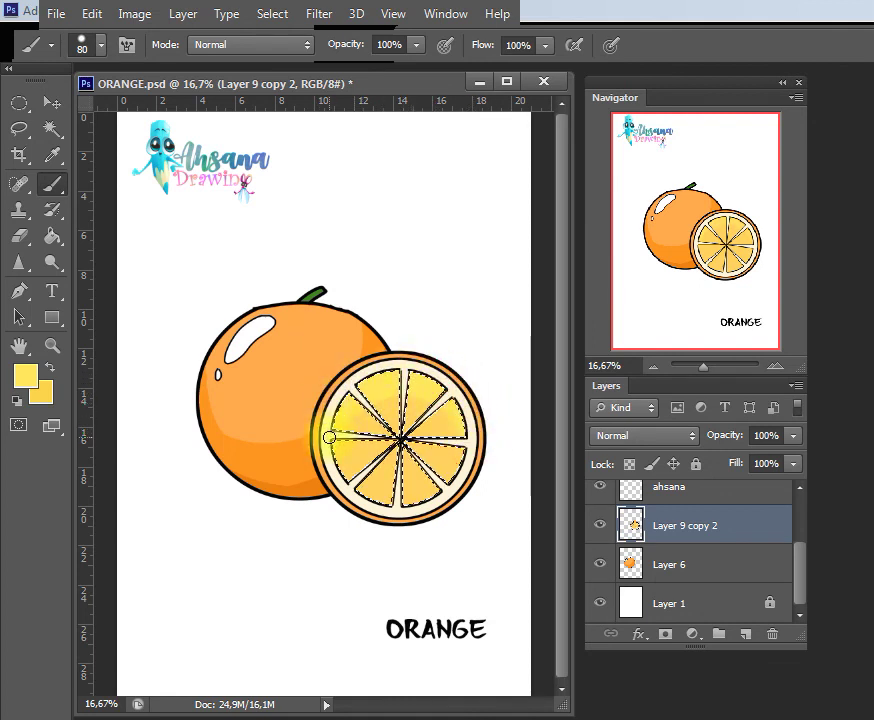